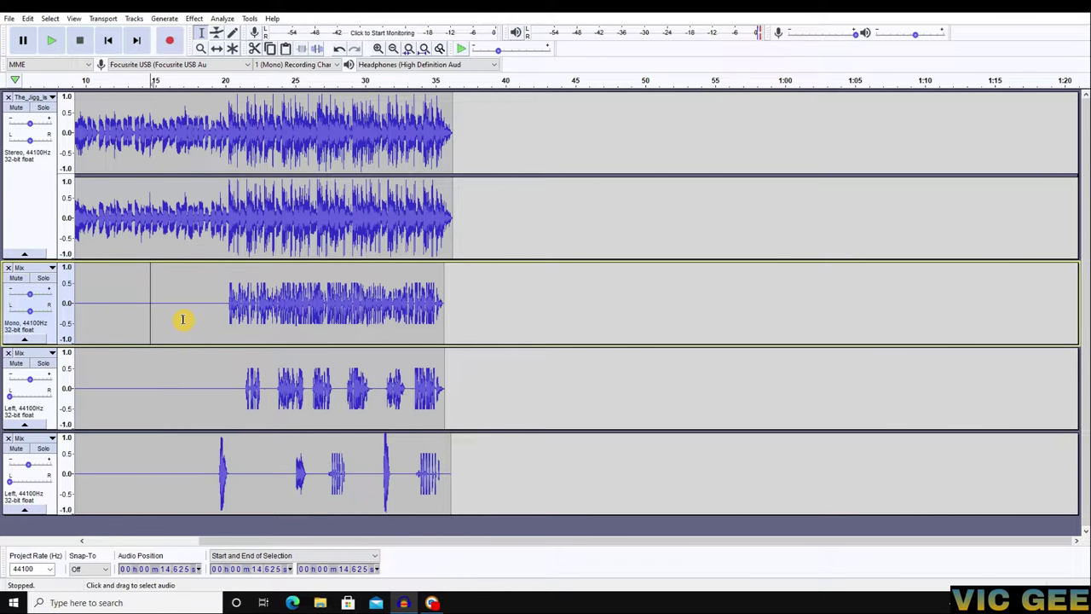
{"action": "left_click", "coordinate": [199, 307]}
{"action": "left_click", "coordinate": [219, 311]}
{"action": "left_click", "coordinate": [199, 399]}
{"action": "left_click", "coordinate": [209, 474]}
{"action": "left_click", "coordinate": [227, 390]}
{"action": "left_click", "coordinate": [209, 476]}
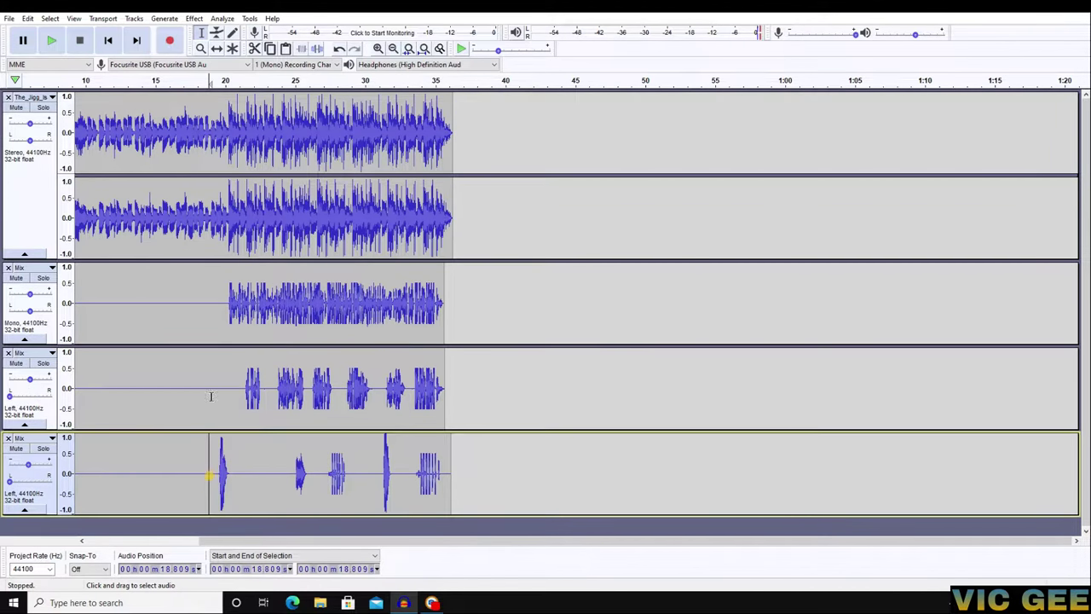
{"action": "left_click", "coordinate": [211, 304]}
{"action": "left_click", "coordinate": [215, 393]}
{"action": "left_click", "coordinate": [258, 480]}
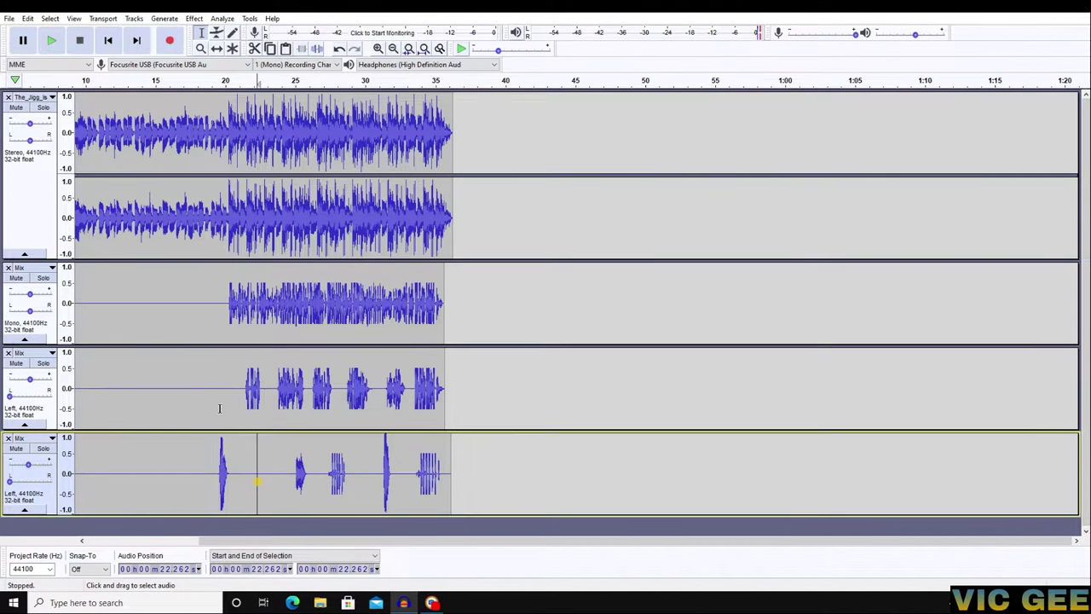
{"action": "left_click", "coordinate": [217, 399]}
{"action": "left_click", "coordinate": [205, 302]}
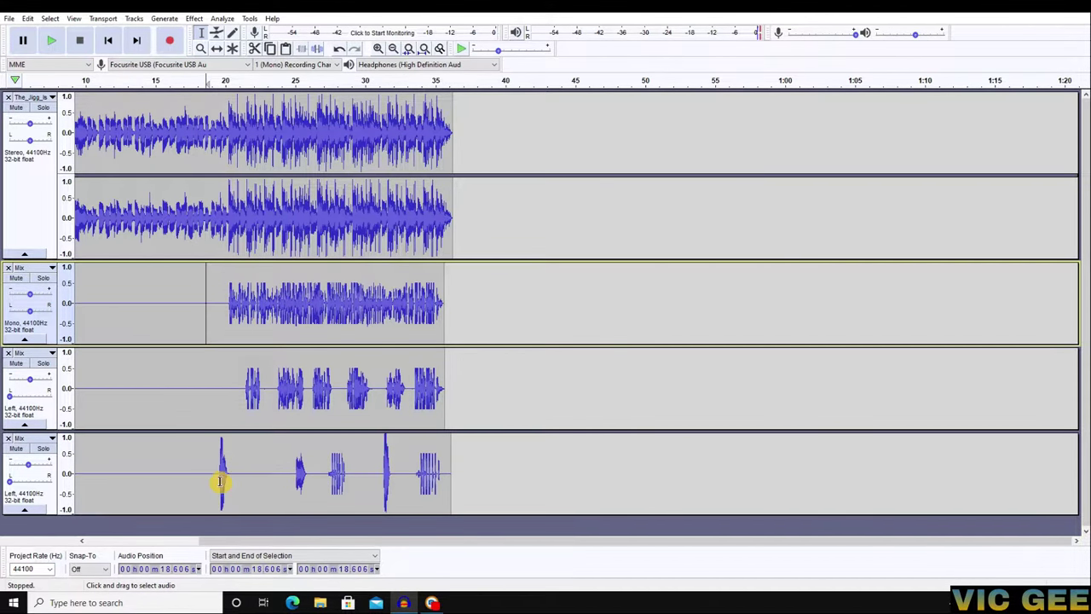
{"action": "left_click", "coordinate": [203, 401]}
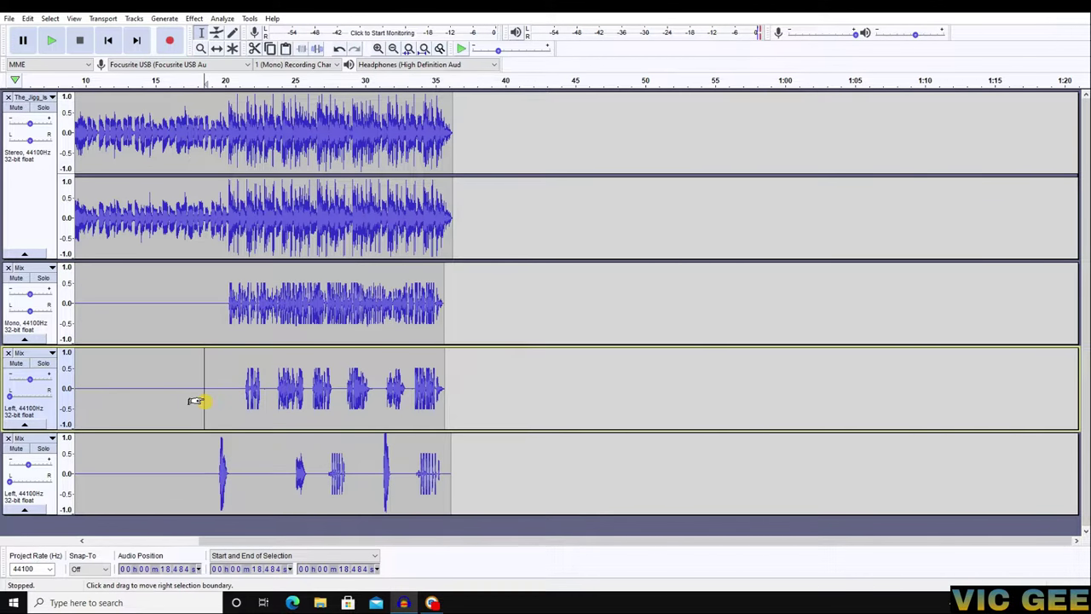
{"action": "left_click", "coordinate": [200, 461]}
{"action": "left_click", "coordinate": [190, 319]}
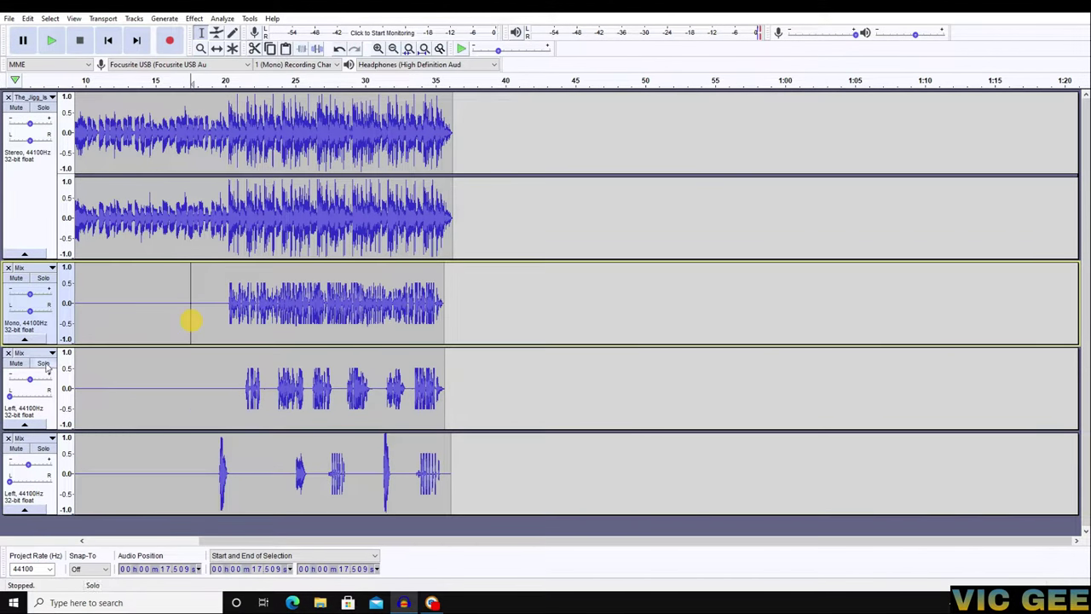
{"action": "left_click", "coordinate": [229, 300]}
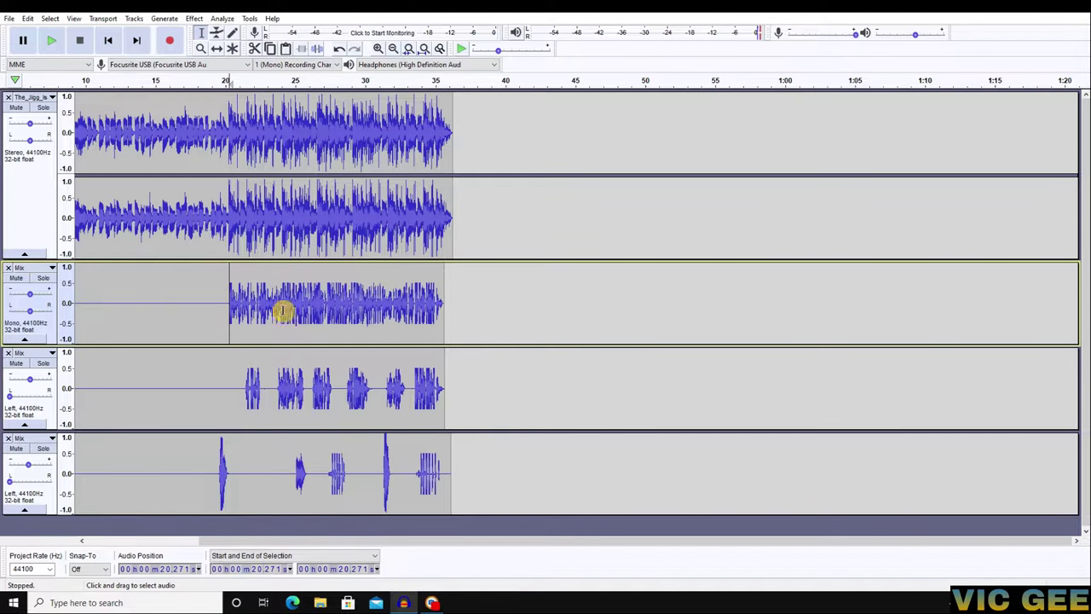
{"action": "double_click", "coordinate": [316, 304]}
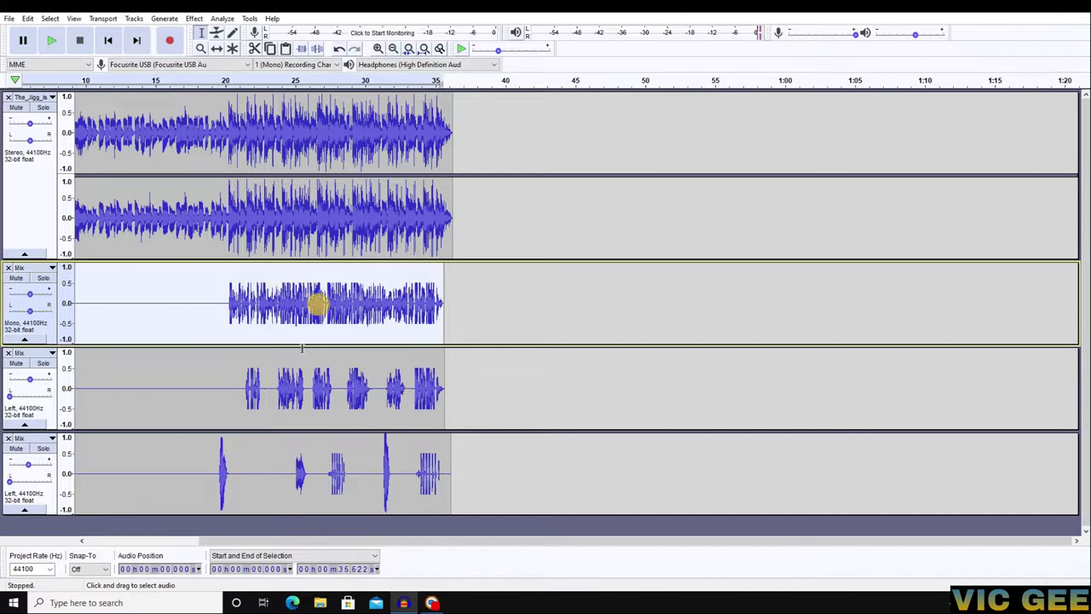
{"action": "double_click", "coordinate": [263, 391]}
{"action": "double_click", "coordinate": [260, 484]}
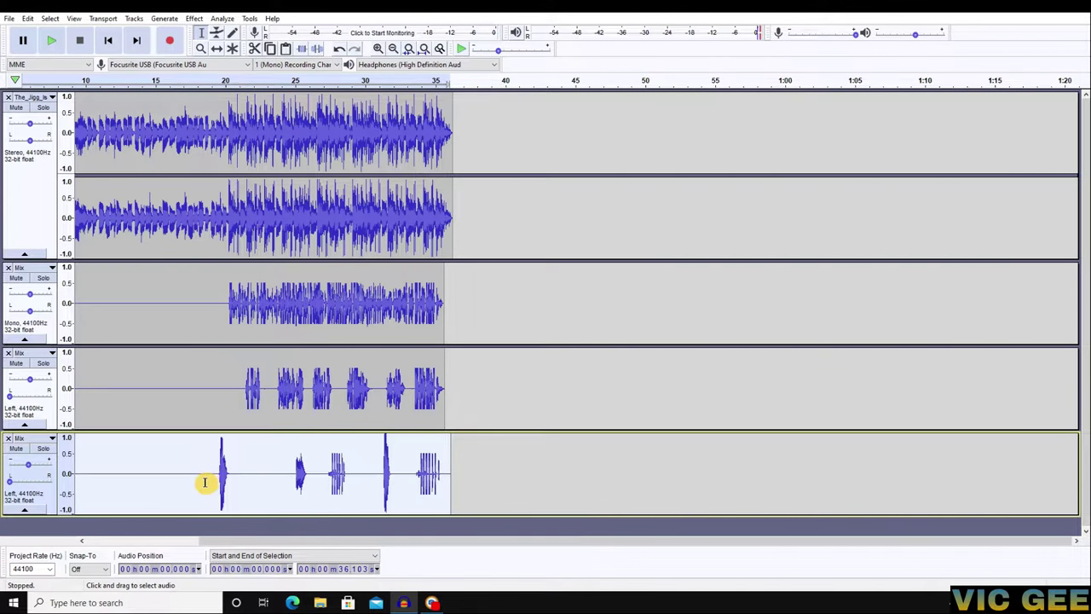
{"action": "left_click", "coordinate": [238, 469]}
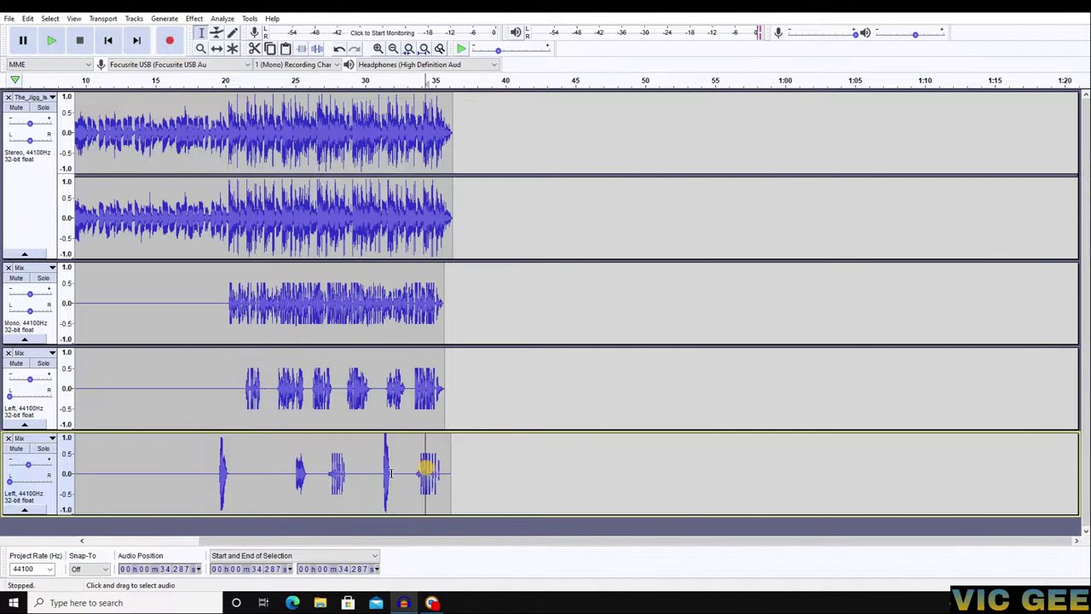
{"action": "double_click", "coordinate": [248, 489]}
{"action": "left_click", "coordinate": [218, 481]}
{"action": "left_click", "coordinate": [217, 481]}
{"action": "left_click", "coordinate": [216, 379]}
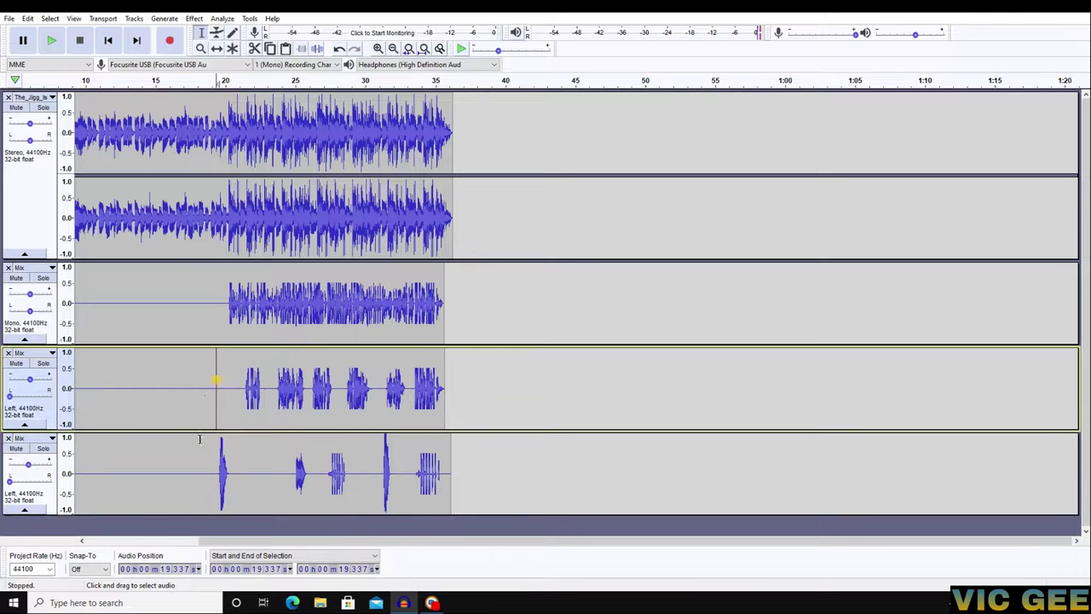
{"action": "left_click", "coordinate": [222, 468]}
{"action": "left_click", "coordinate": [205, 462]}
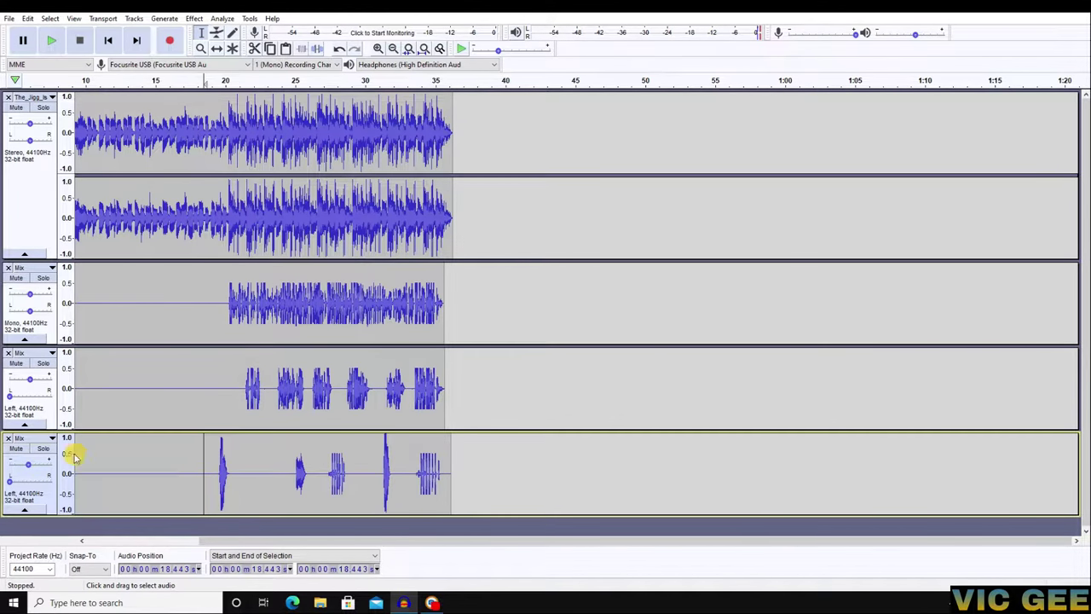
- Try panning the third Mix track 100% right and return its pan to 100% left
{"action": "left_click", "coordinate": [10, 396]}
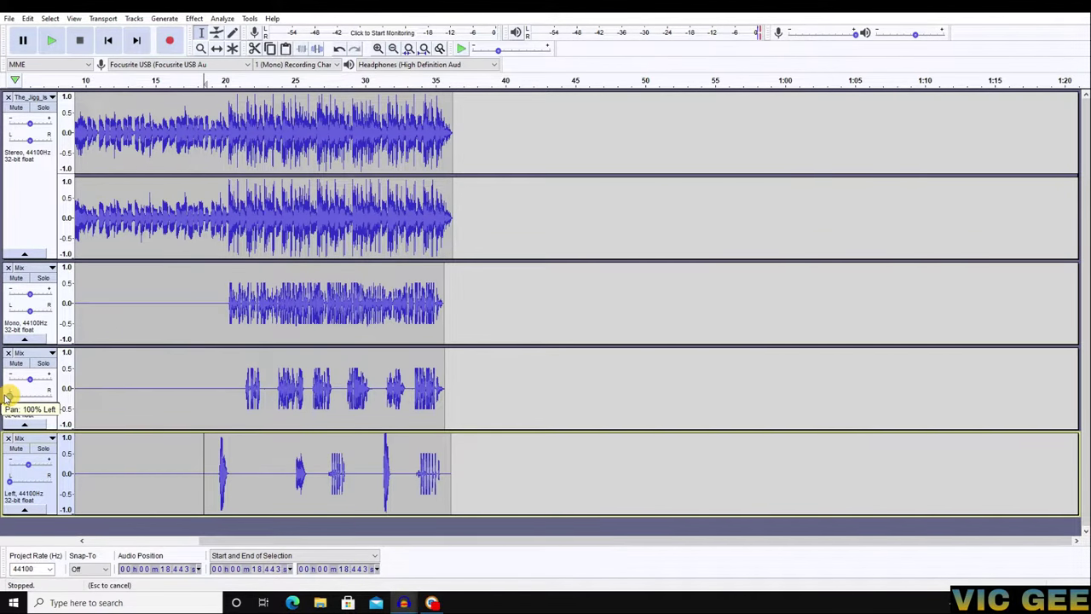
{"action": "left_click", "coordinate": [9, 484]}
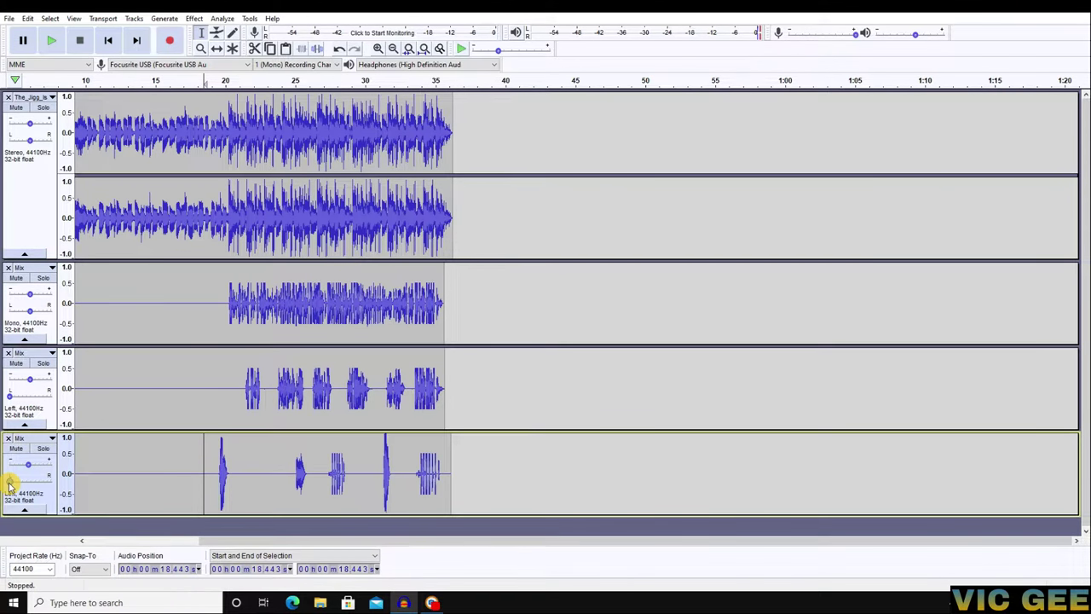
{"action": "left_click_drag", "start_coordinate": [9, 483], "coordinate": [51, 483]}
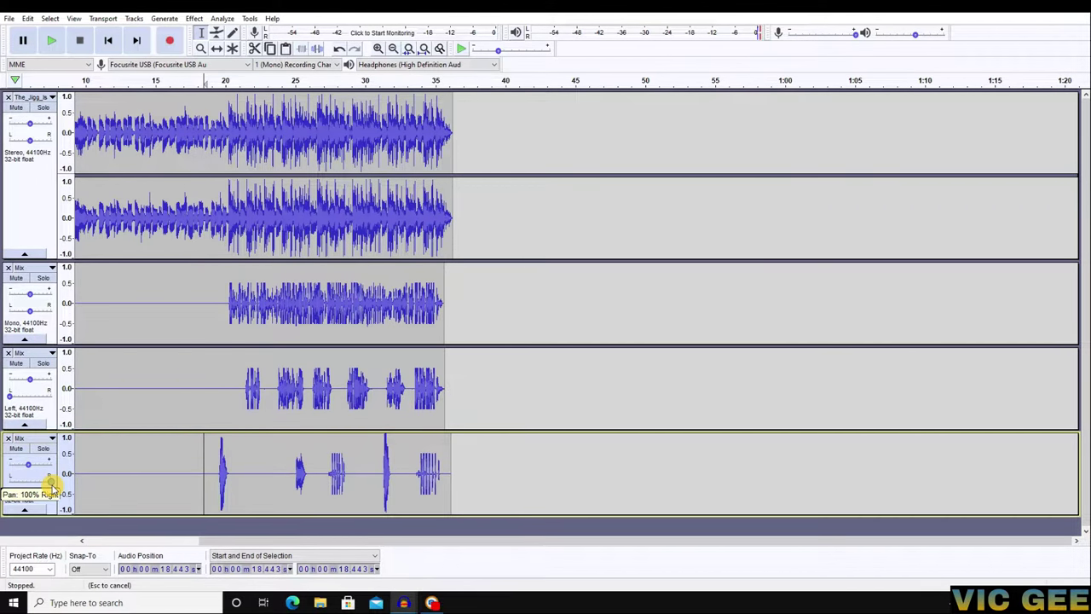
{"action": "left_click_drag", "start_coordinate": [51, 483], "coordinate": [5, 484]}
{"action": "left_click", "coordinate": [282, 478]}
{"action": "left_click", "coordinate": [206, 471]}
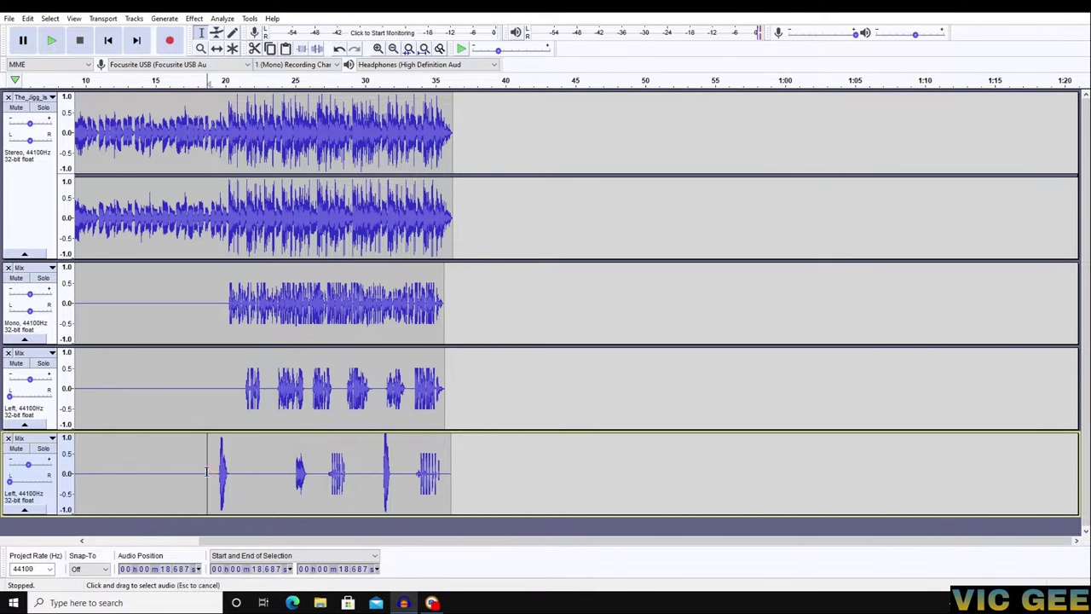
- Pan the second Mix track about halfway between full left and centre
{"action": "left_click", "coordinate": [9, 397]}
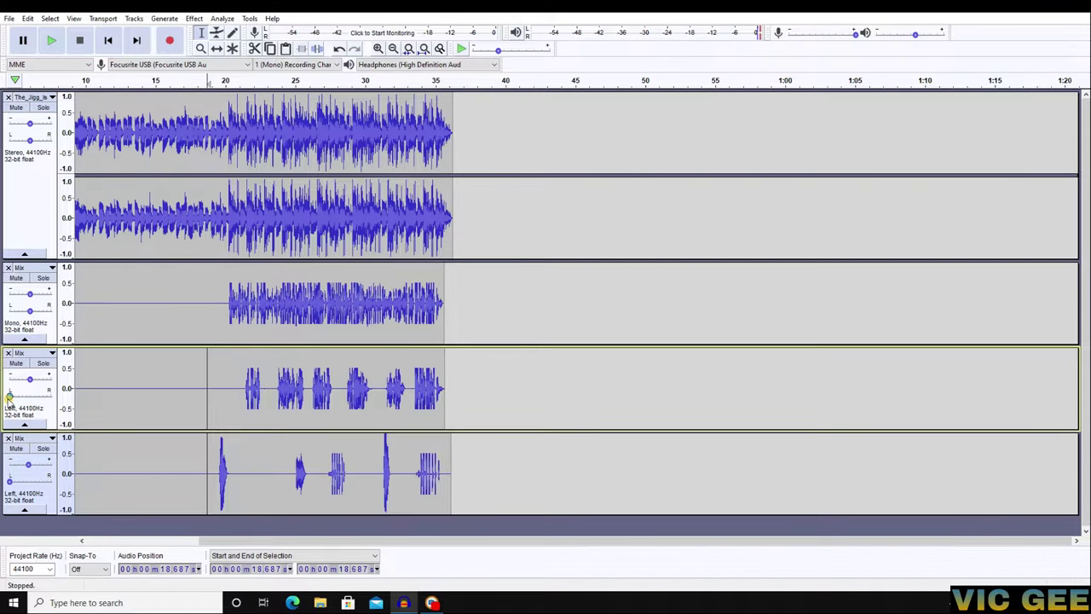
{"action": "left_click_drag", "start_coordinate": [10, 480], "coordinate": [4, 484]}
{"action": "left_click_drag", "start_coordinate": [8, 398], "coordinate": [19, 396]}
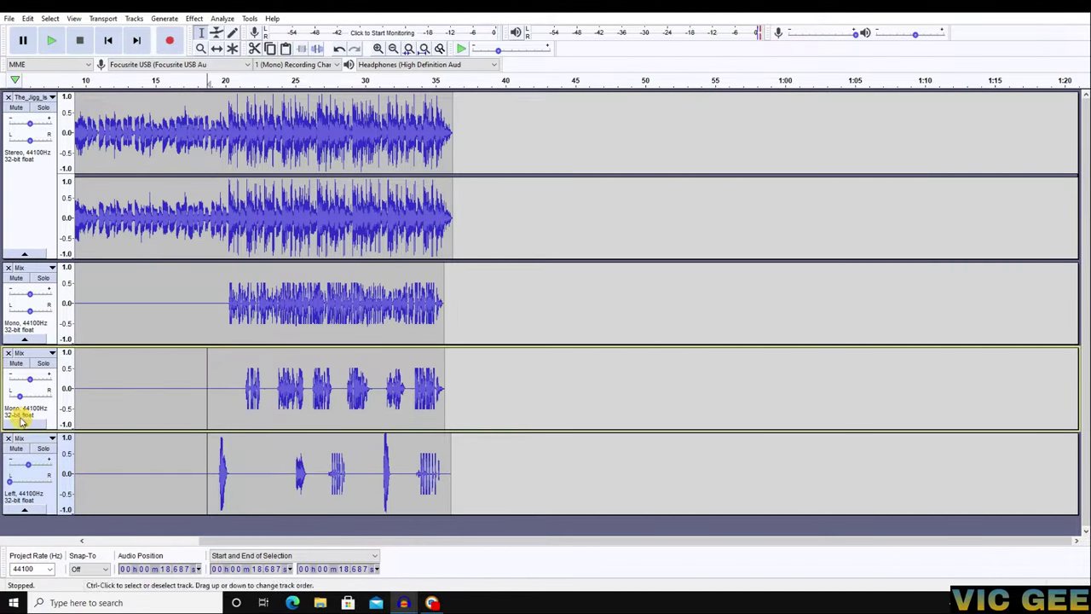
{"action": "left_click", "coordinate": [10, 483]}
{"action": "left_click", "coordinate": [193, 315]}
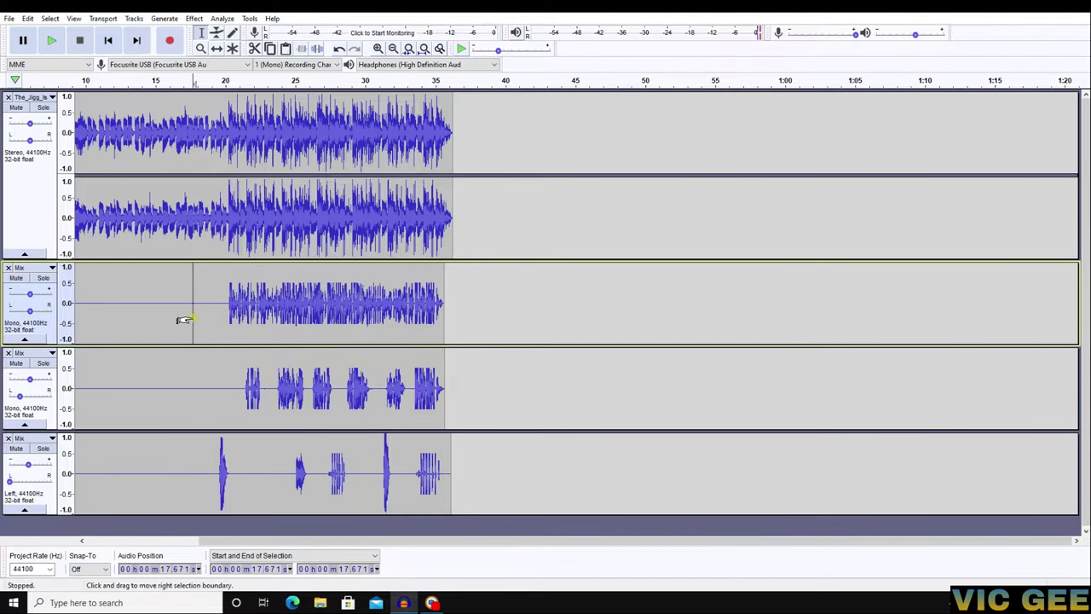
- Lower the gain of the second Mix track slightly below 0 dB
{"action": "left_click_drag", "start_coordinate": [28, 465], "coordinate": [28, 465]}
{"action": "left_click_drag", "start_coordinate": [29, 379], "coordinate": [30, 382]}
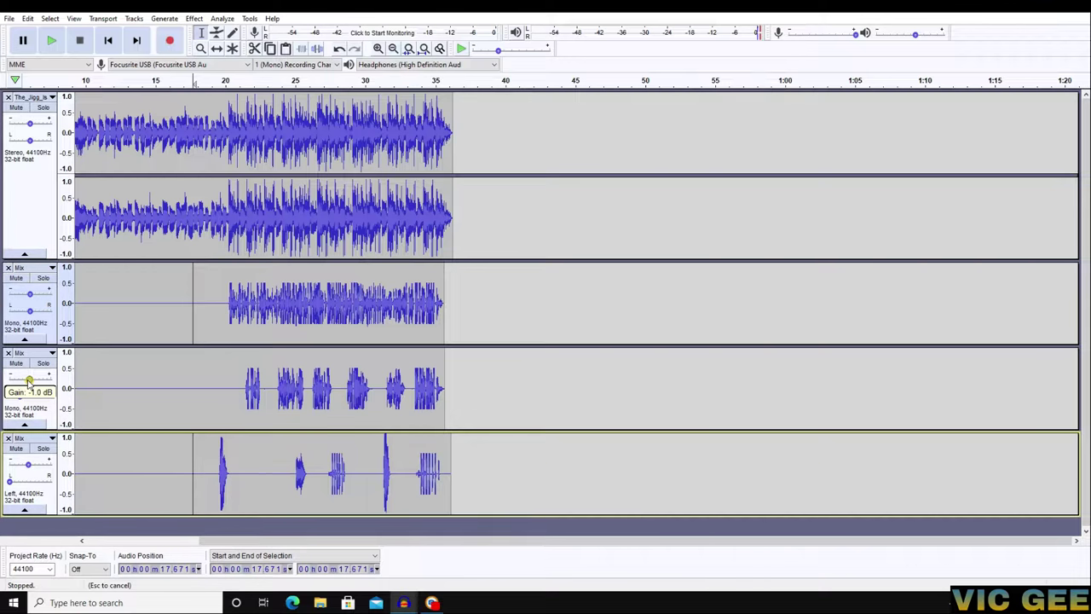
{"action": "left_click_drag", "start_coordinate": [28, 383], "coordinate": [29, 383]}
- Place the cursor at about 18.5 seconds, just before the vocals start, and play back the mix
{"action": "left_click", "coordinate": [207, 383]}
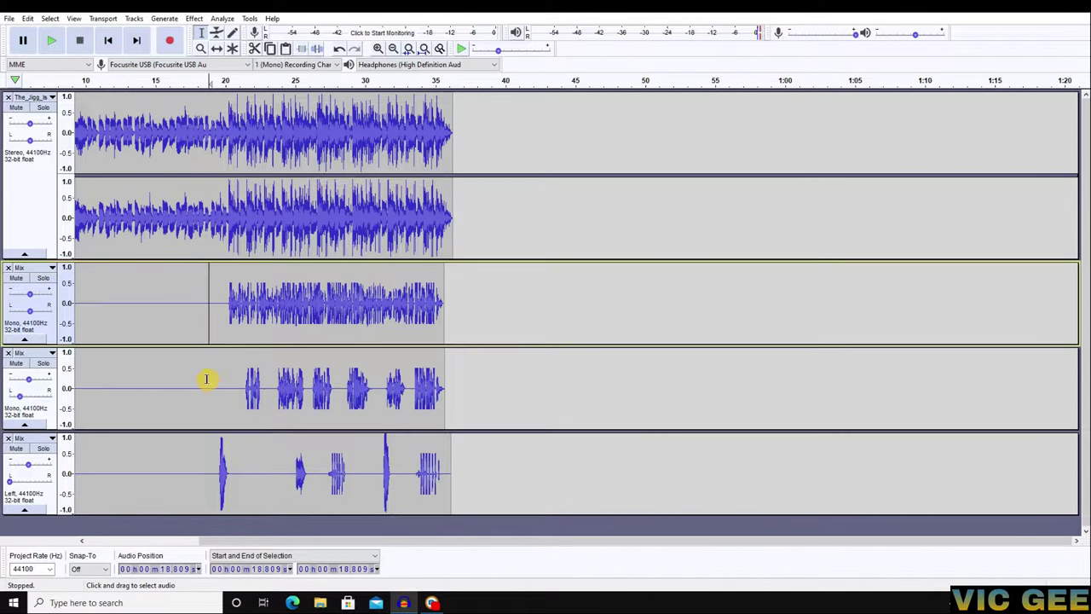
{"action": "left_click", "coordinate": [220, 304]}
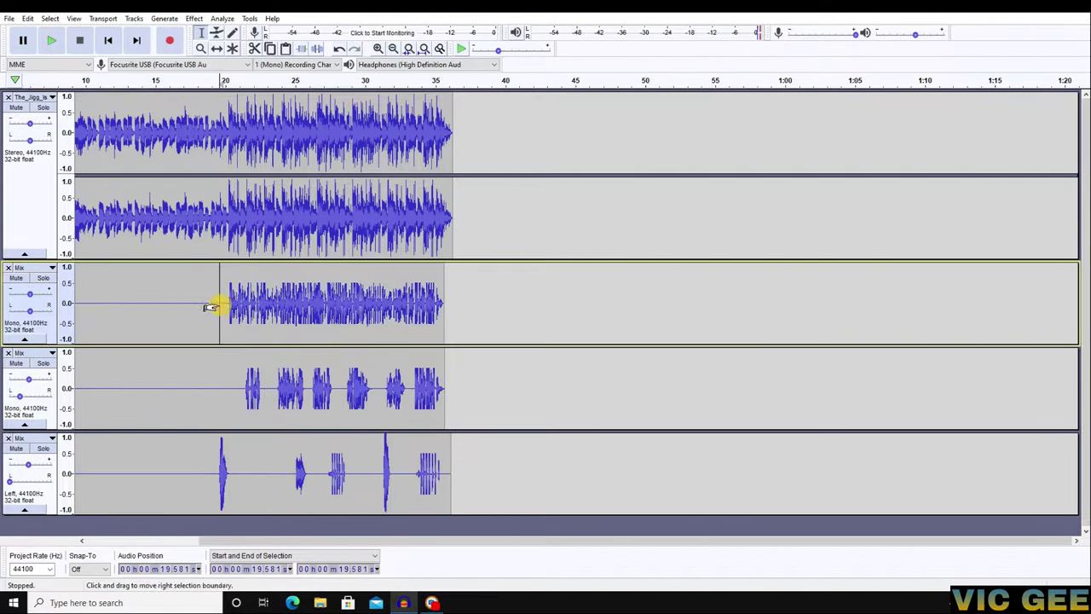
{"action": "left_click", "coordinate": [198, 401]}
{"action": "left_click", "coordinate": [205, 391]}
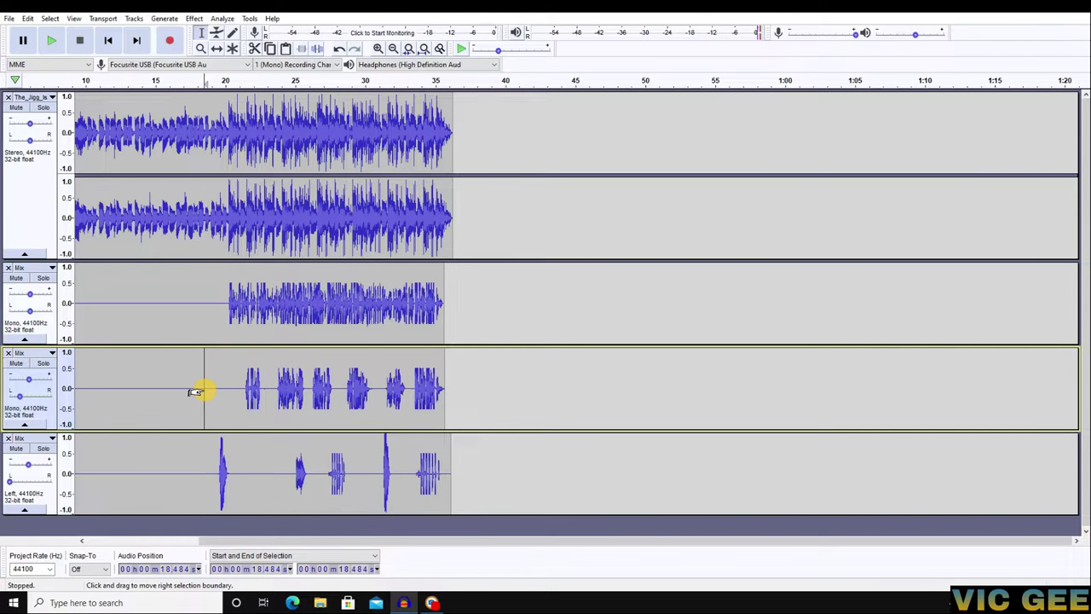
{"action": "key", "text": "space"}
{"action": "left_click", "coordinate": [219, 312]}
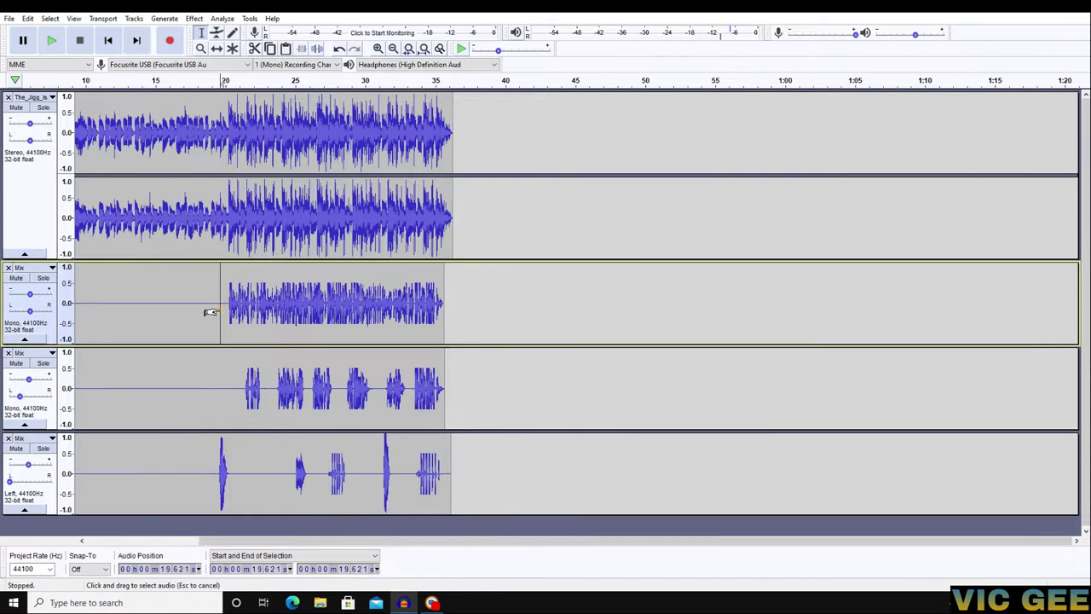
{"action": "left_click", "coordinate": [202, 390]}
{"action": "left_click", "coordinate": [213, 308]}
{"action": "left_click", "coordinate": [208, 402]}
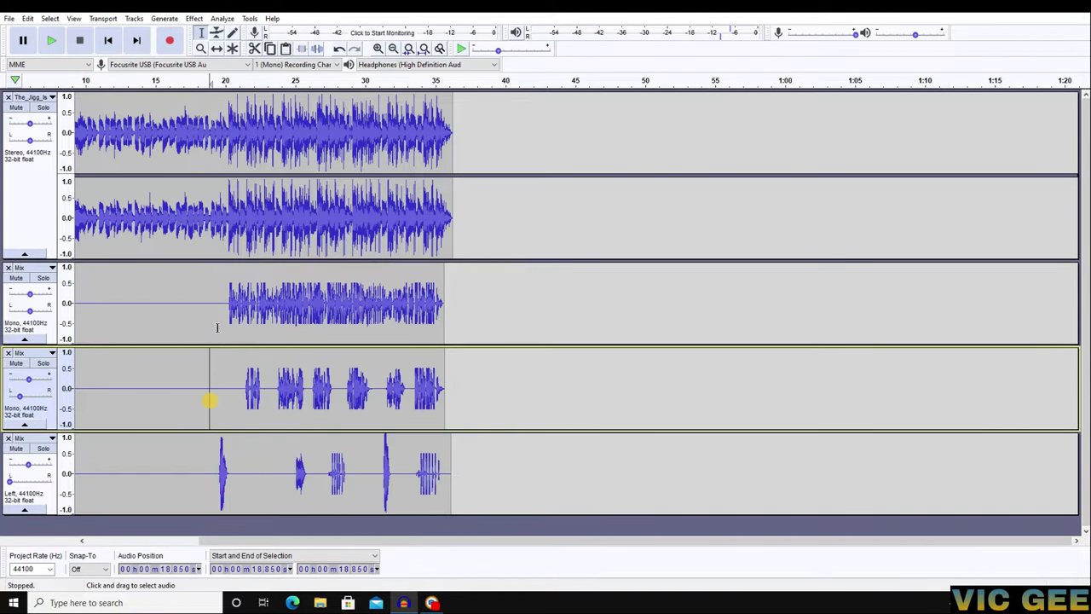
{"action": "left_click", "coordinate": [206, 482]}
{"action": "left_click", "coordinate": [213, 311]}
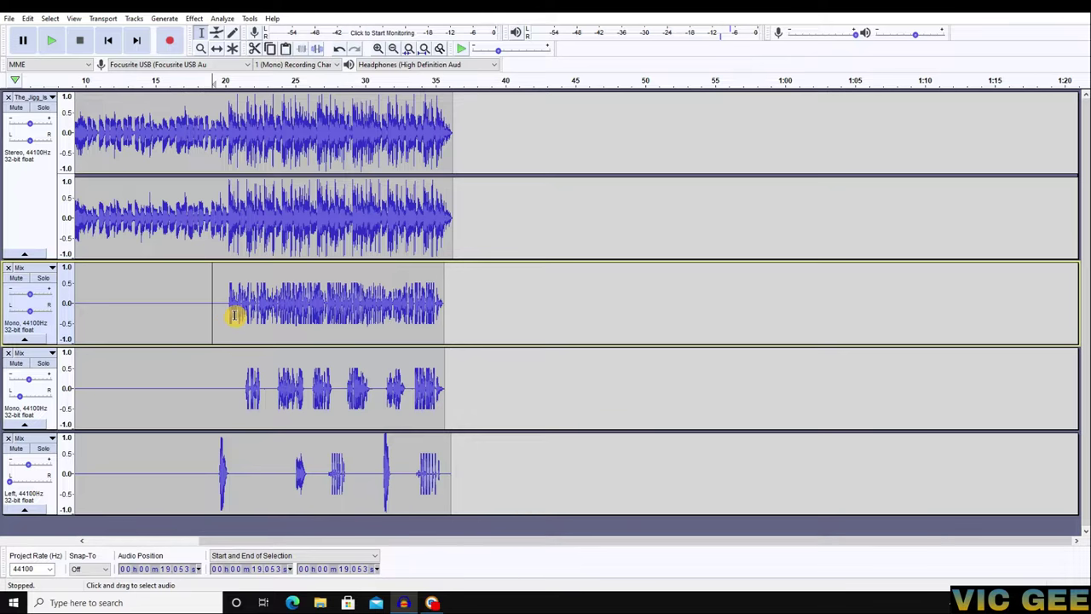
{"action": "double_click", "coordinate": [234, 315]}
{"action": "double_click", "coordinate": [236, 394]}
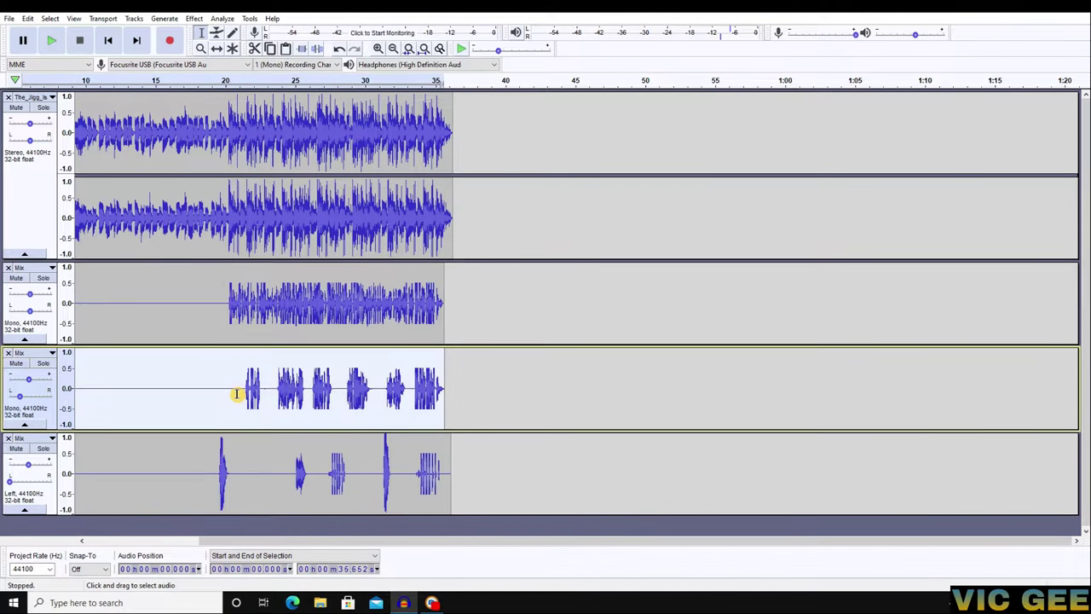
{"action": "left_click", "coordinate": [227, 322]}
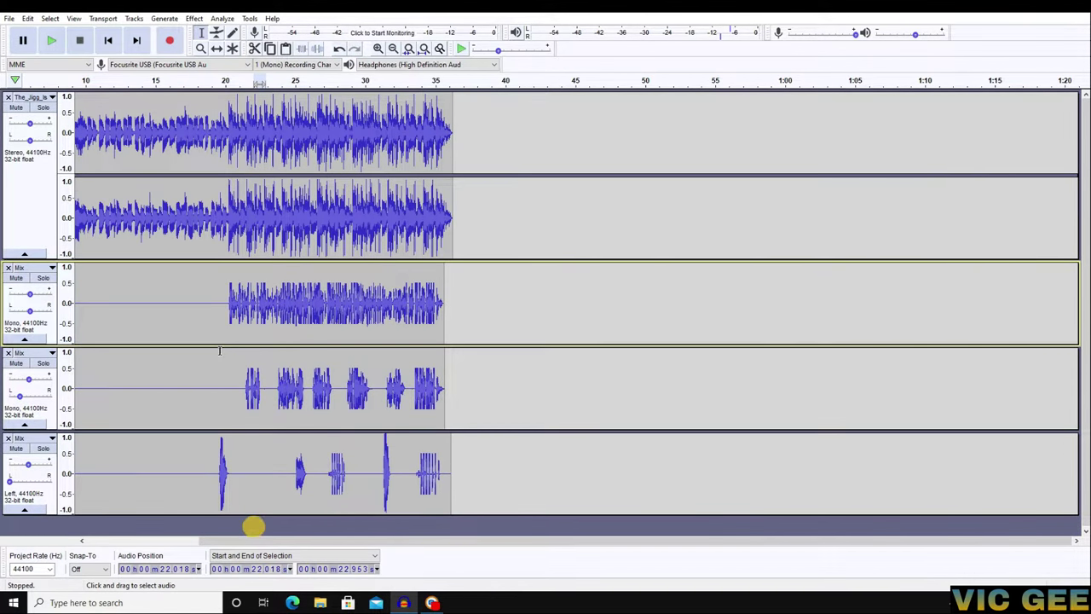
{"action": "left_click", "coordinate": [255, 318]}
{"action": "double_click", "coordinate": [225, 310]}
{"action": "double_click", "coordinate": [236, 392]}
{"action": "left_click", "coordinate": [267, 383]}
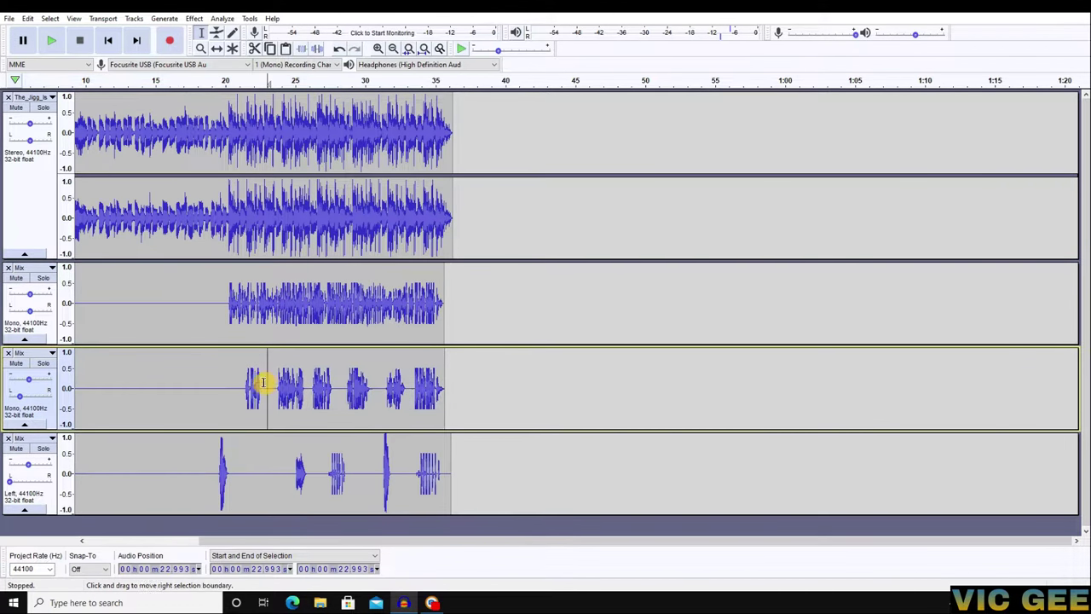
- Select the second Mix track from about 20.19 seconds to its end and apply Equalization with the Telephone curve
{"action": "left_click_drag", "start_coordinate": [227, 381], "coordinate": [444, 417]}
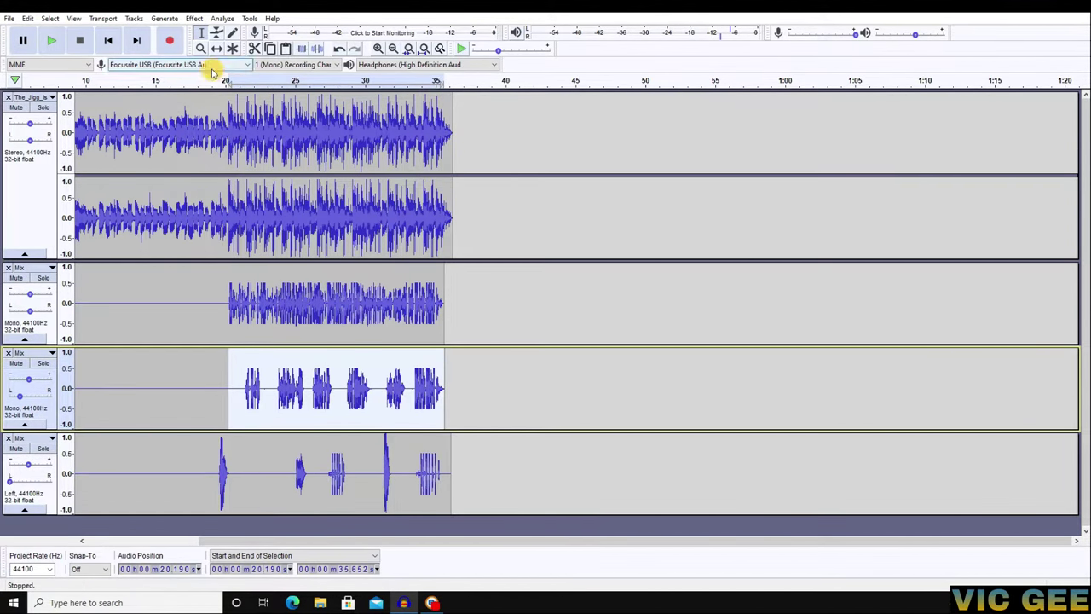
{"action": "left_click", "coordinate": [194, 19]}
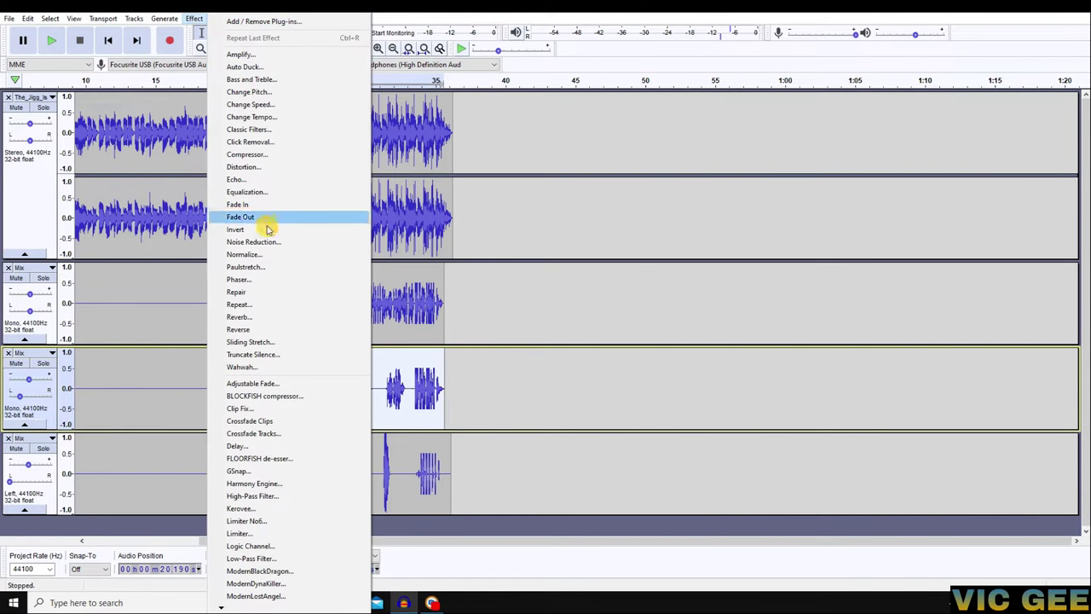
{"action": "left_click", "coordinate": [246, 194]}
{"action": "left_click", "coordinate": [430, 428]}
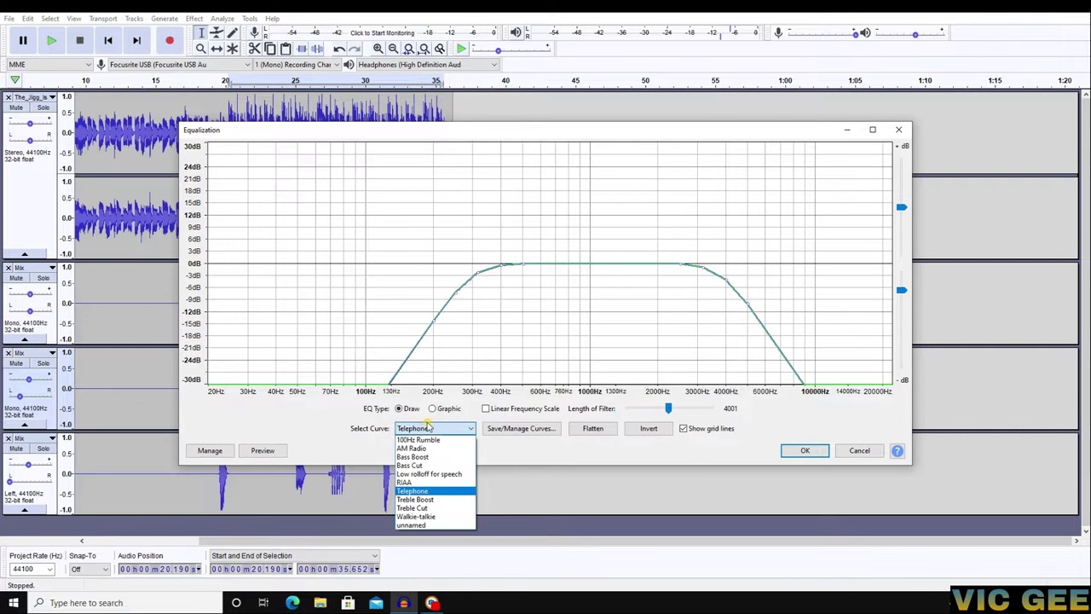
{"action": "left_click", "coordinate": [424, 493]}
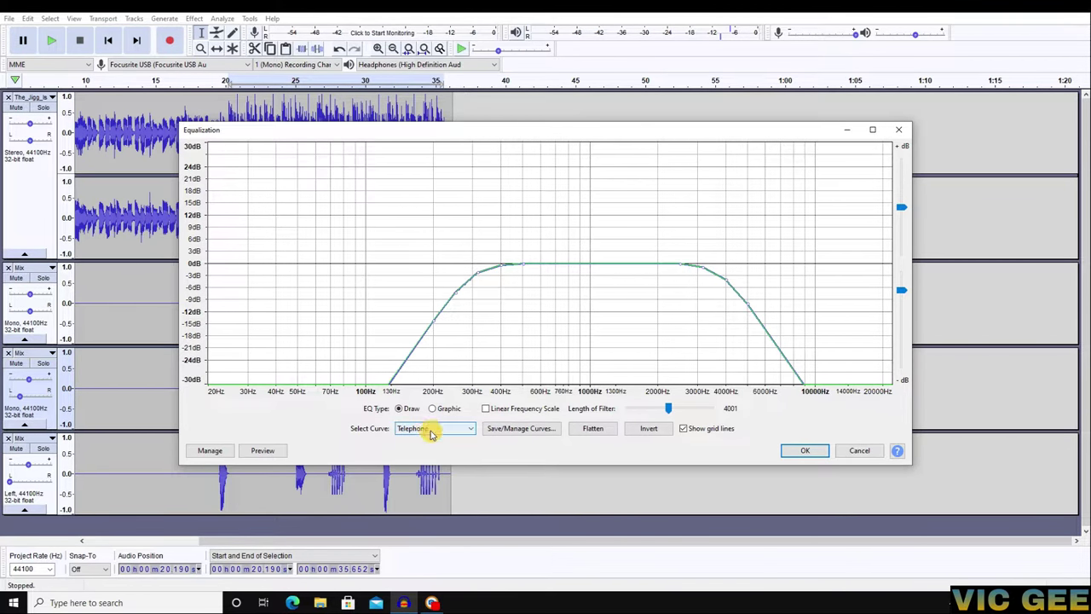
{"action": "left_click", "coordinate": [429, 429]}
{"action": "left_click", "coordinate": [419, 492]}
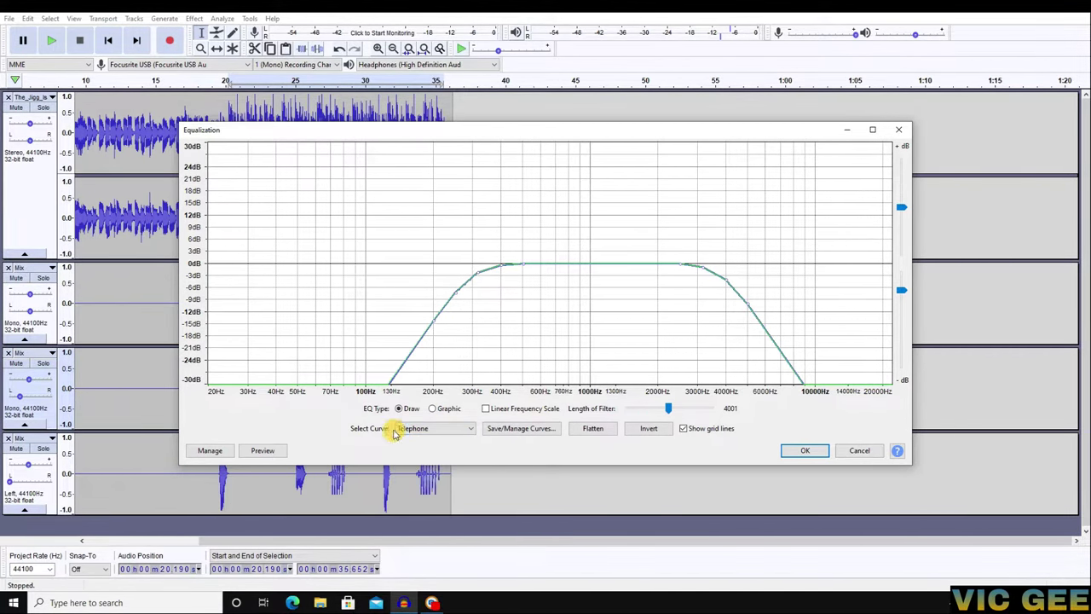
{"action": "left_click", "coordinate": [805, 450]}
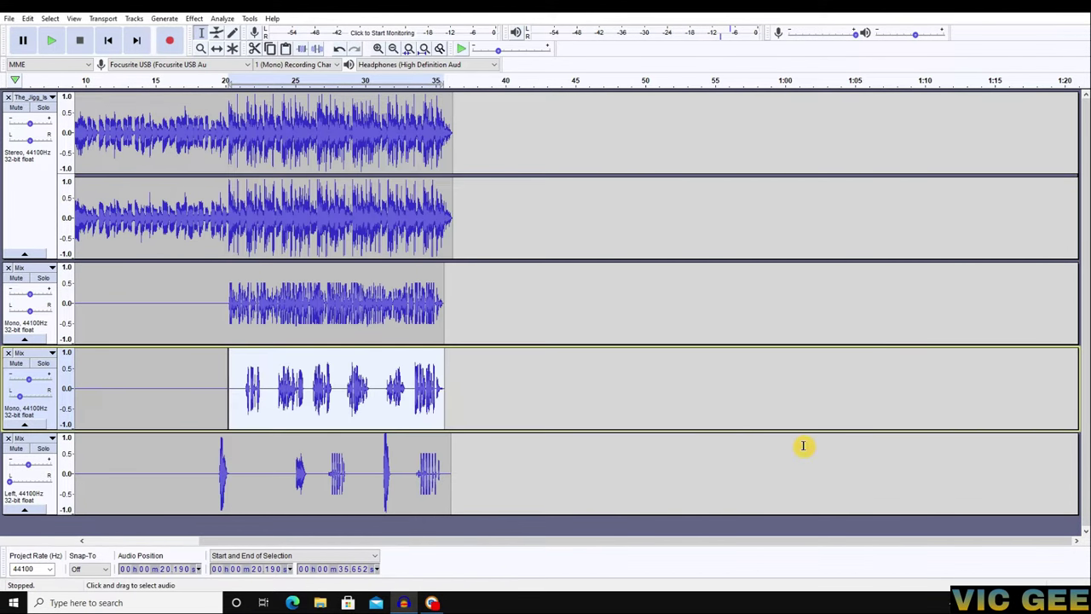
{"action": "left_click", "coordinate": [214, 478]}
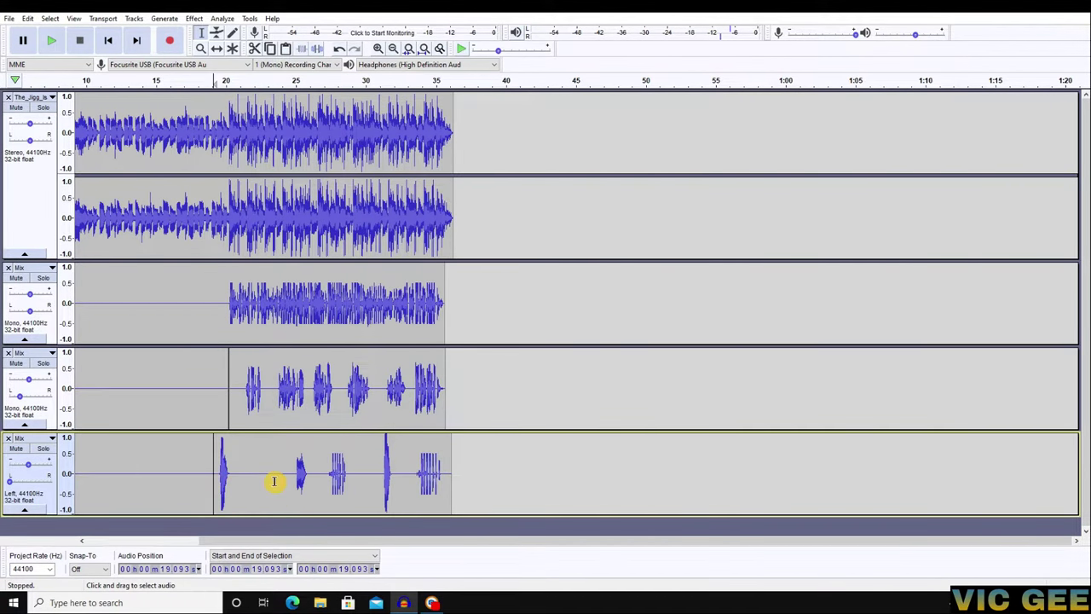
- Select the third Mix track from about 19.09 seconds to its end and apply Equalization with the Telephone curve
{"action": "left_click_drag", "start_coordinate": [203, 484], "coordinate": [444, 504]}
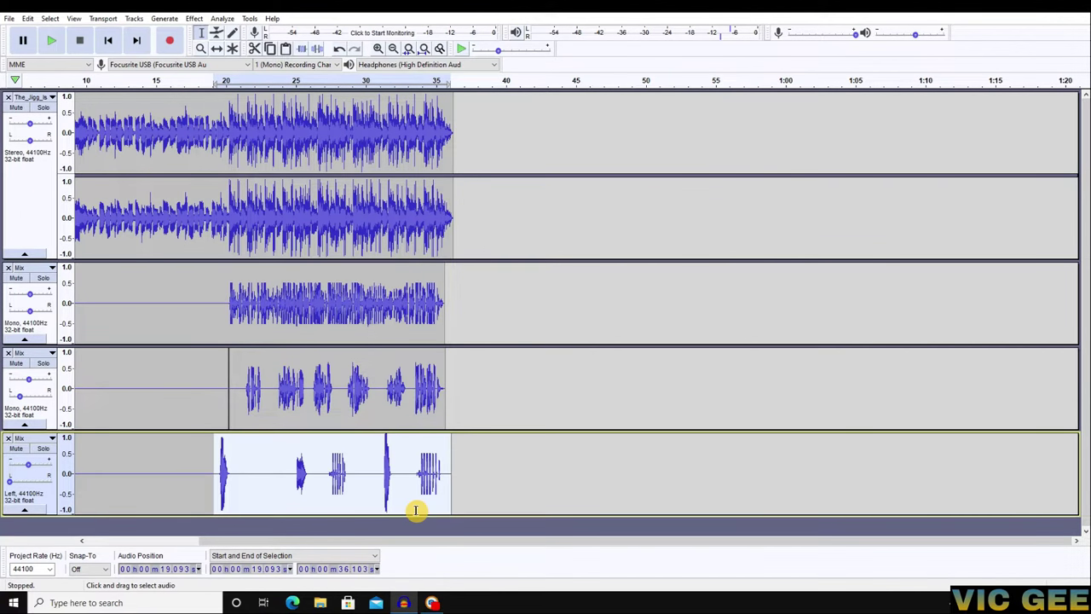
{"action": "left_click", "coordinate": [196, 18]}
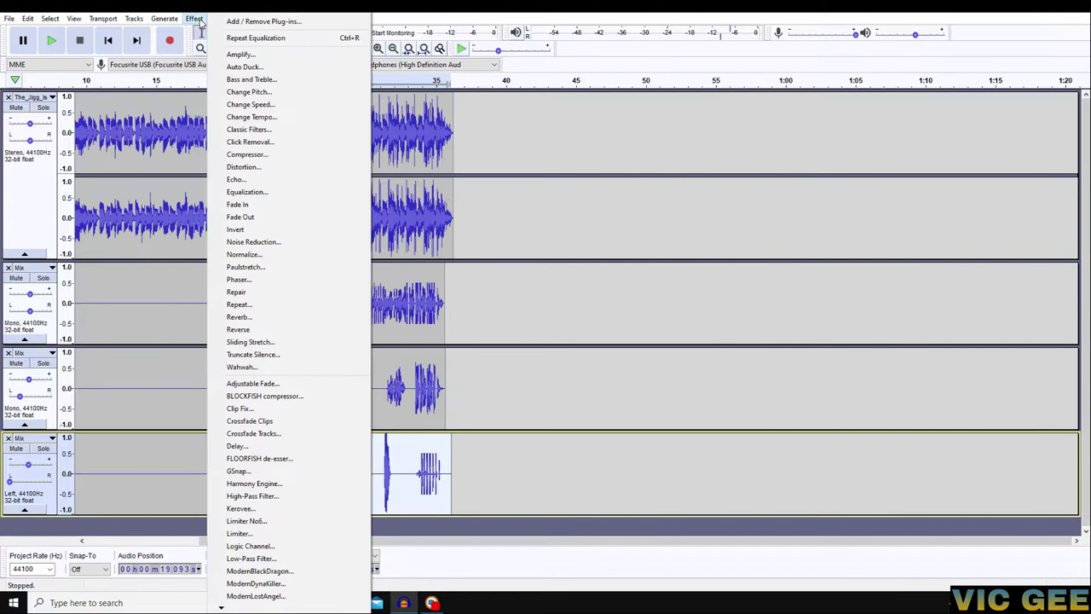
{"action": "left_click", "coordinate": [245, 193]}
{"action": "left_click", "coordinate": [417, 428]}
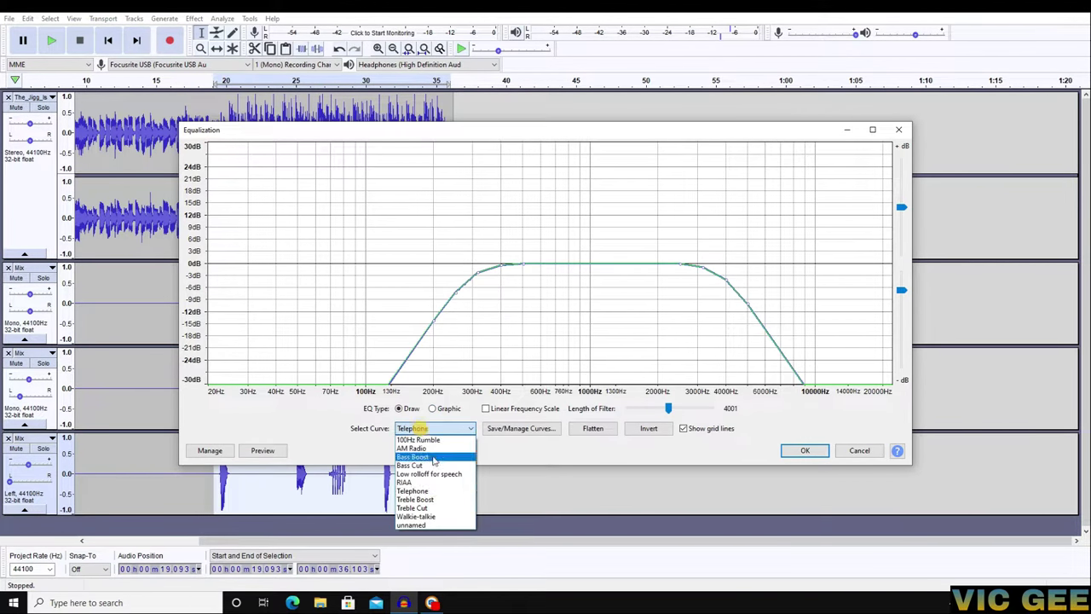
{"action": "left_click", "coordinate": [414, 486]}
{"action": "left_click", "coordinate": [805, 452]}
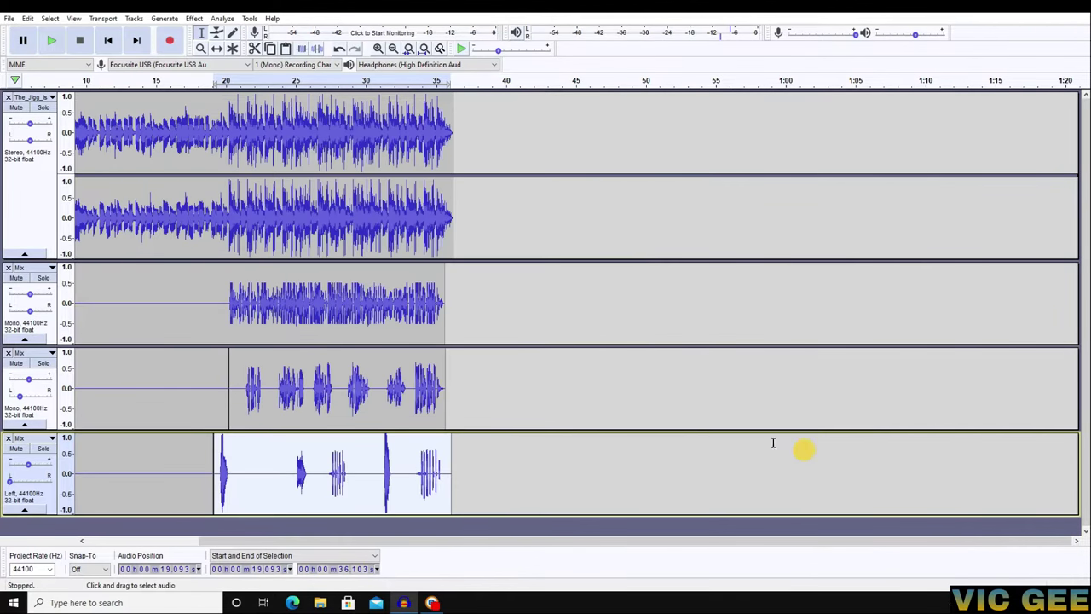
- Place the cursor at about 19.05 seconds, just before the third Mix track's first vocal, and play back the mix
{"action": "left_click", "coordinate": [261, 484]}
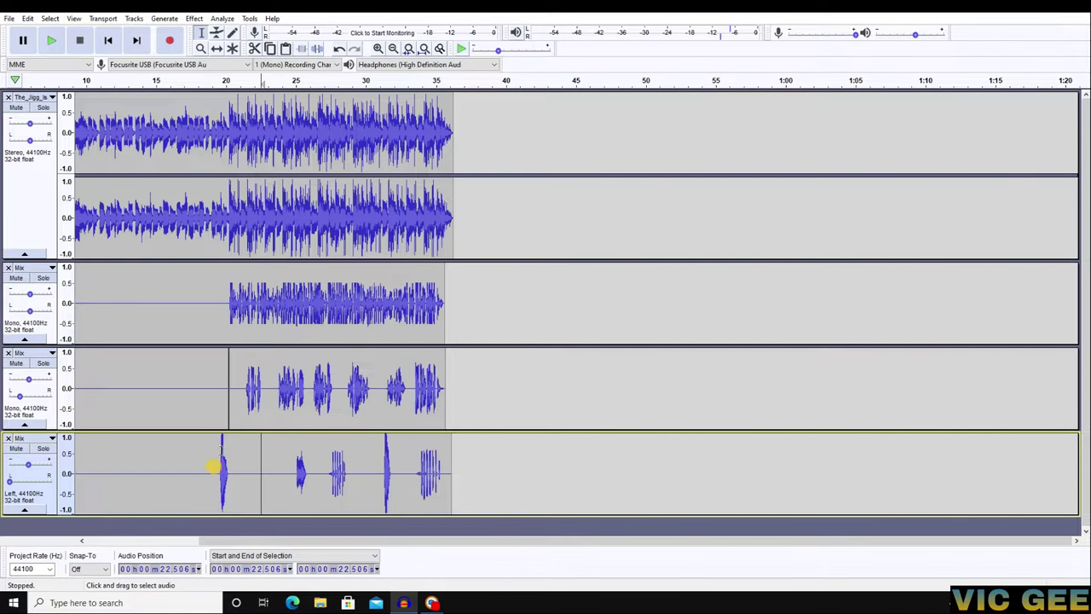
{"action": "left_click", "coordinate": [227, 395]}
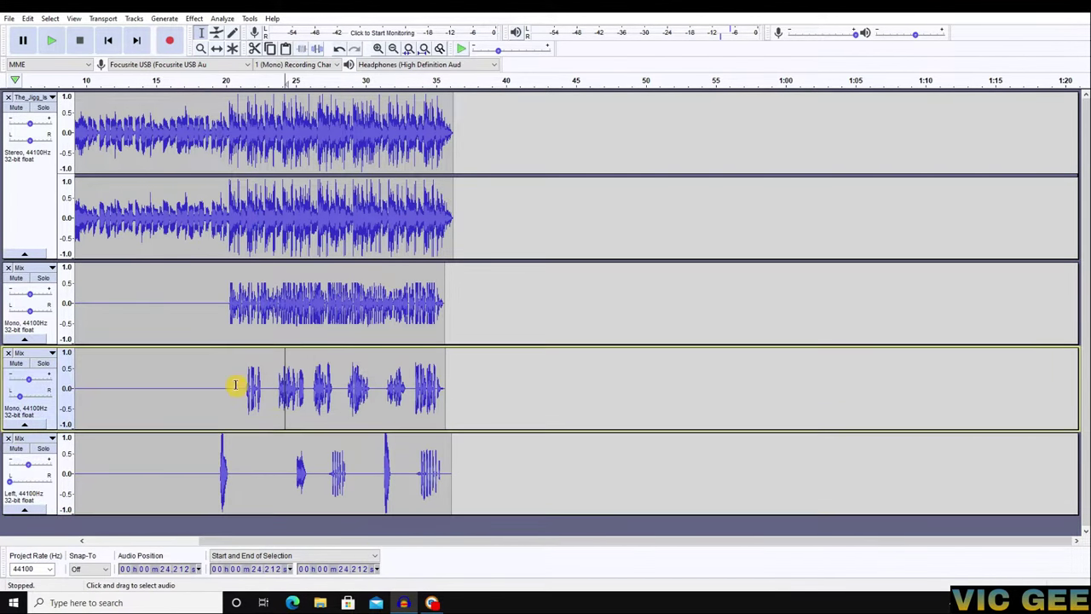
{"action": "left_click", "coordinate": [331, 388]}
{"action": "left_click", "coordinate": [224, 396]}
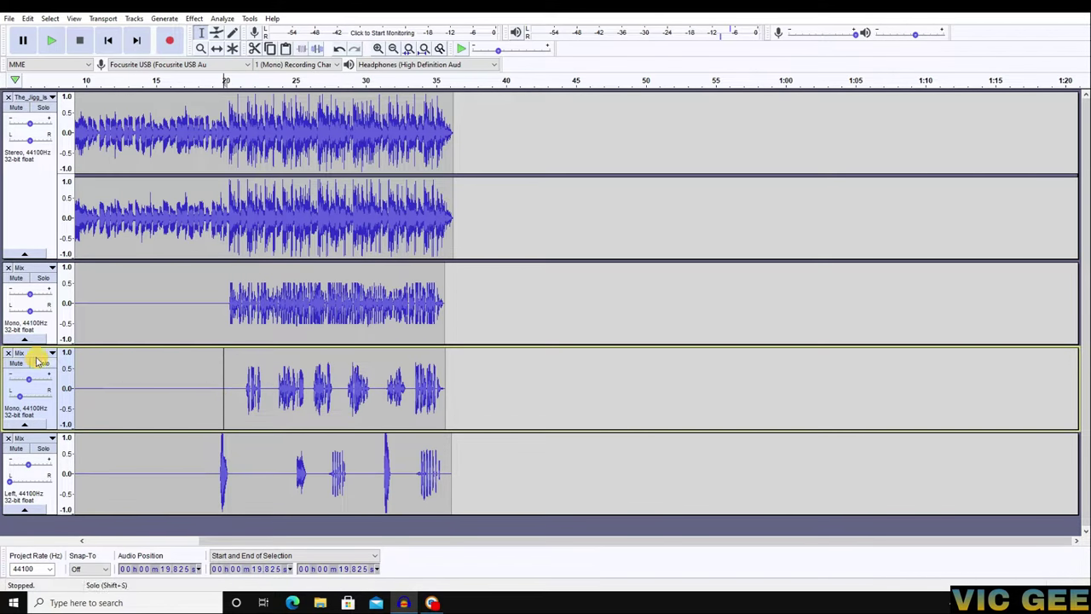
{"action": "left_click", "coordinate": [214, 467]}
{"action": "key", "text": "Up"}
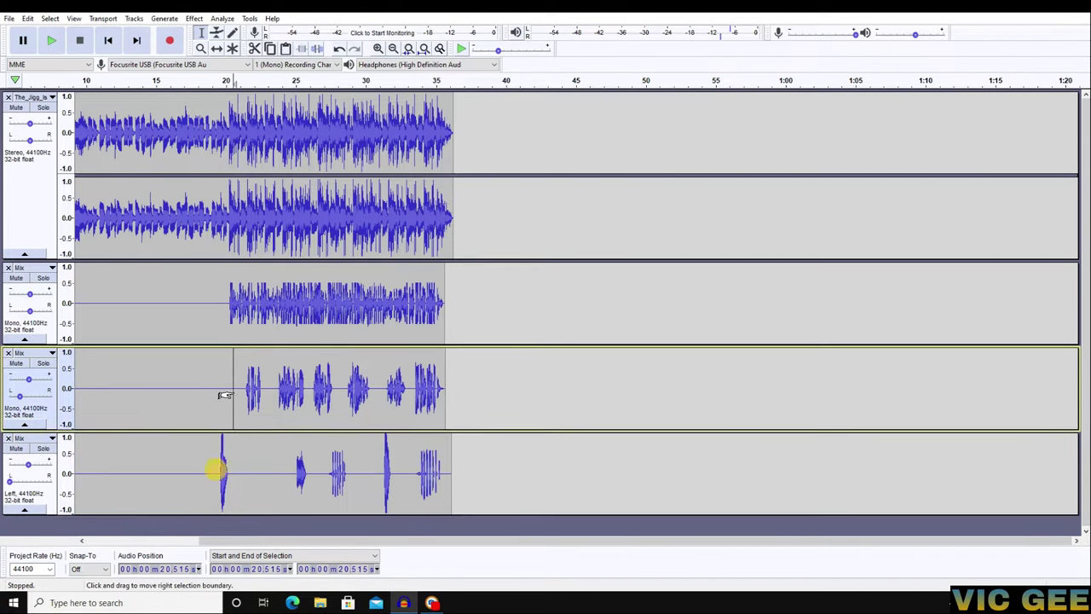
{"action": "left_click", "coordinate": [213, 461]}
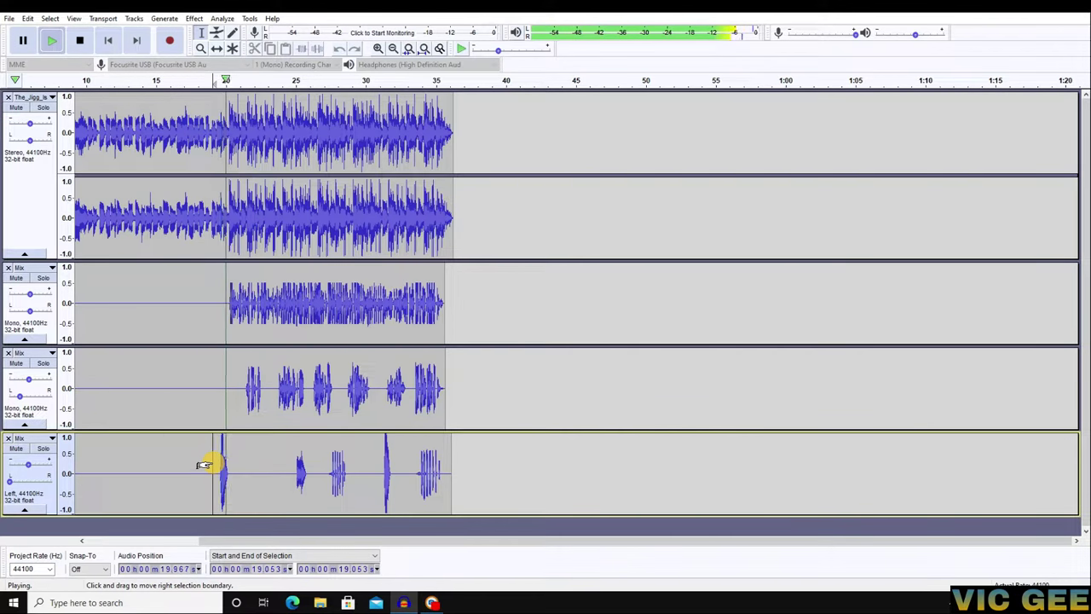
{"action": "left_click", "coordinate": [233, 397]}
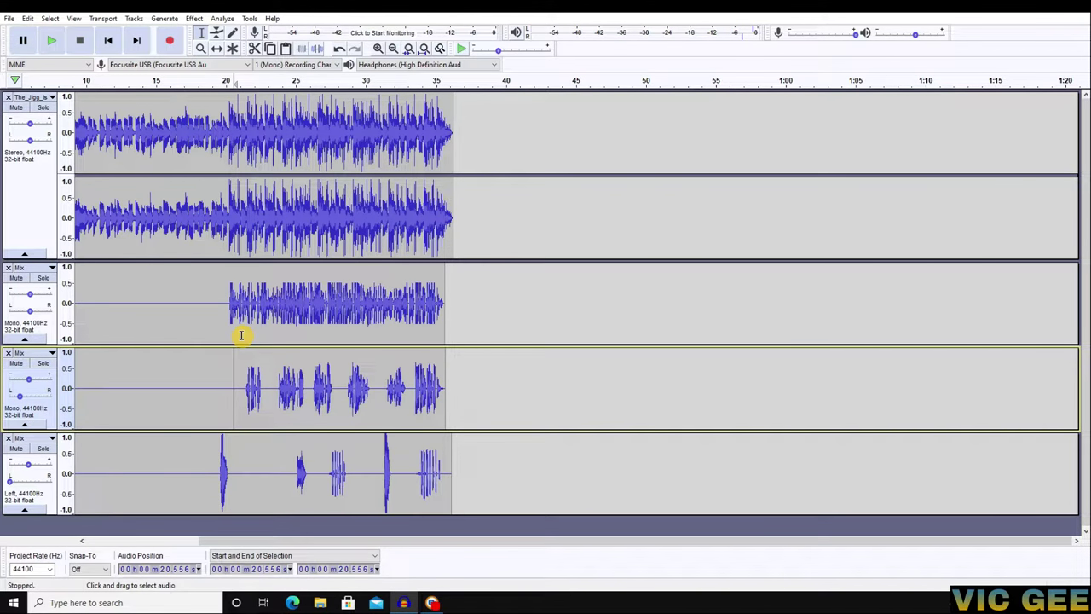
{"action": "left_click_drag", "start_coordinate": [332, 308], "coordinate": [323, 491]}
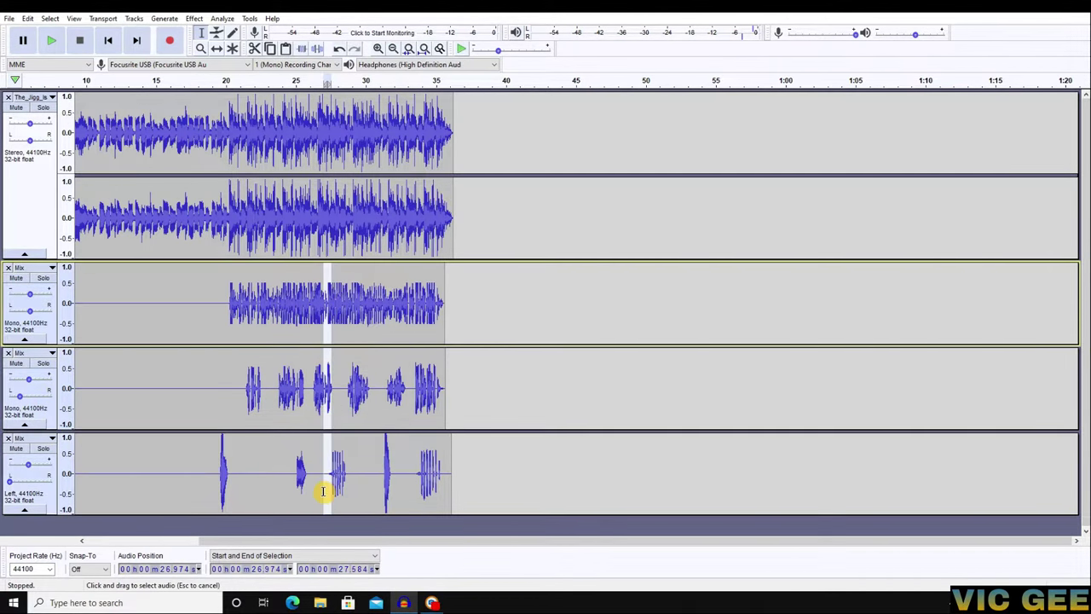
{"action": "left_click", "coordinate": [302, 470]}
{"action": "left_click", "coordinate": [284, 358]}
{"action": "left_click", "coordinate": [317, 298]}
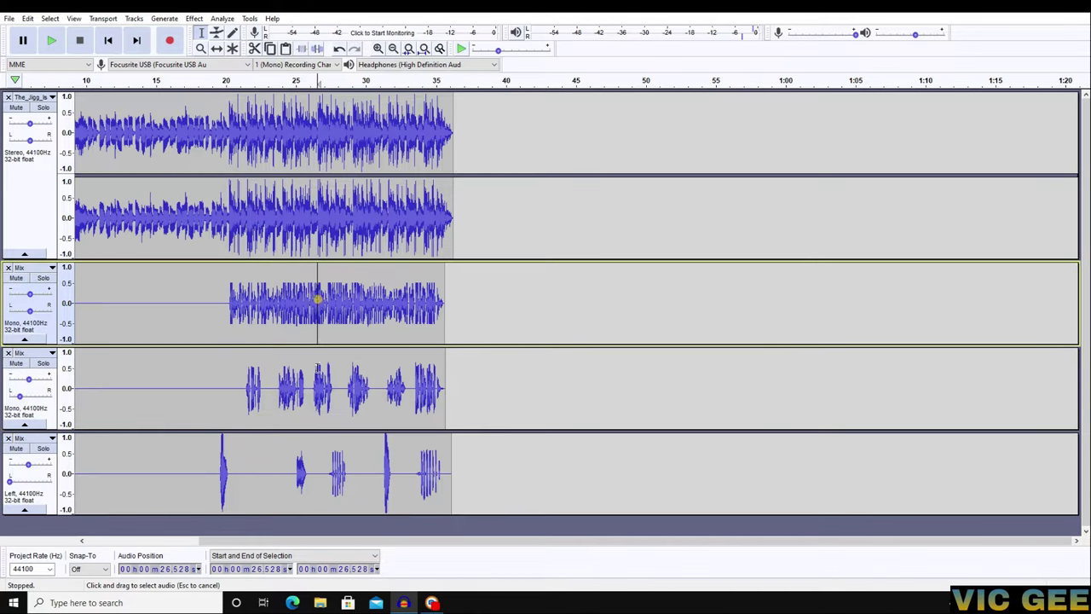
{"action": "left_click", "coordinate": [317, 449]}
{"action": "left_click", "coordinate": [289, 383]}
{"action": "left_click_drag", "start_coordinate": [228, 388], "coordinate": [214, 469]}
{"action": "left_click", "coordinate": [406, 398]}
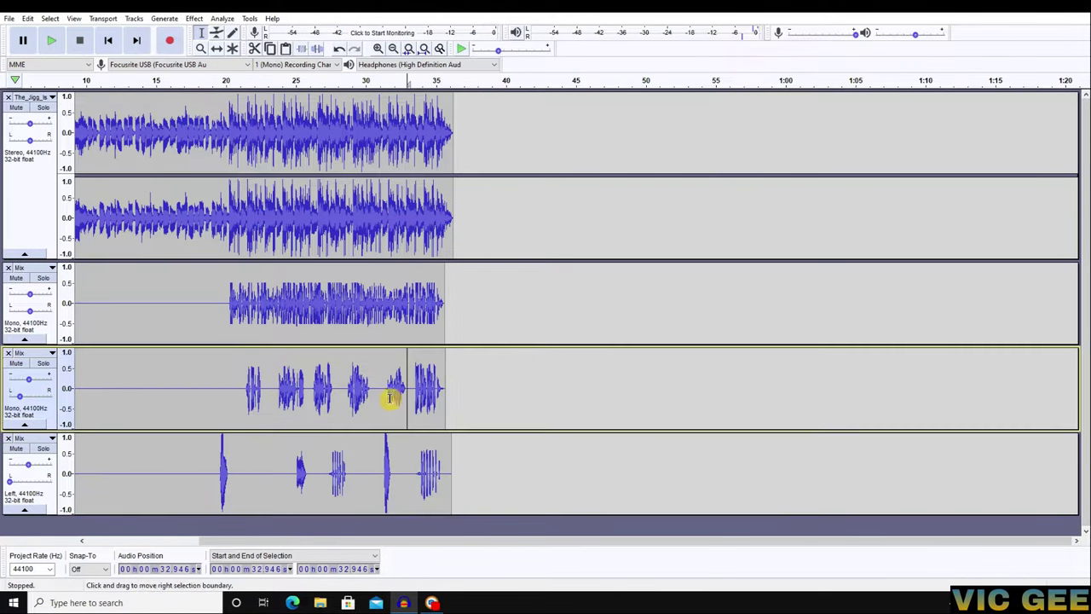
{"action": "double_click", "coordinate": [231, 312]}
{"action": "left_click", "coordinate": [231, 309]}
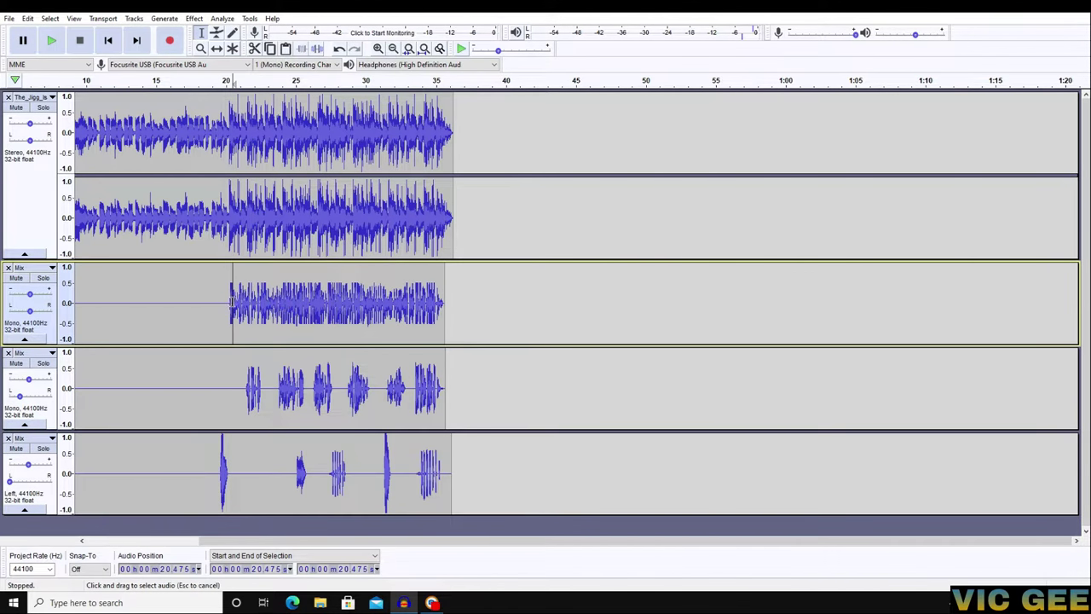
{"action": "left_click", "coordinate": [296, 294]}
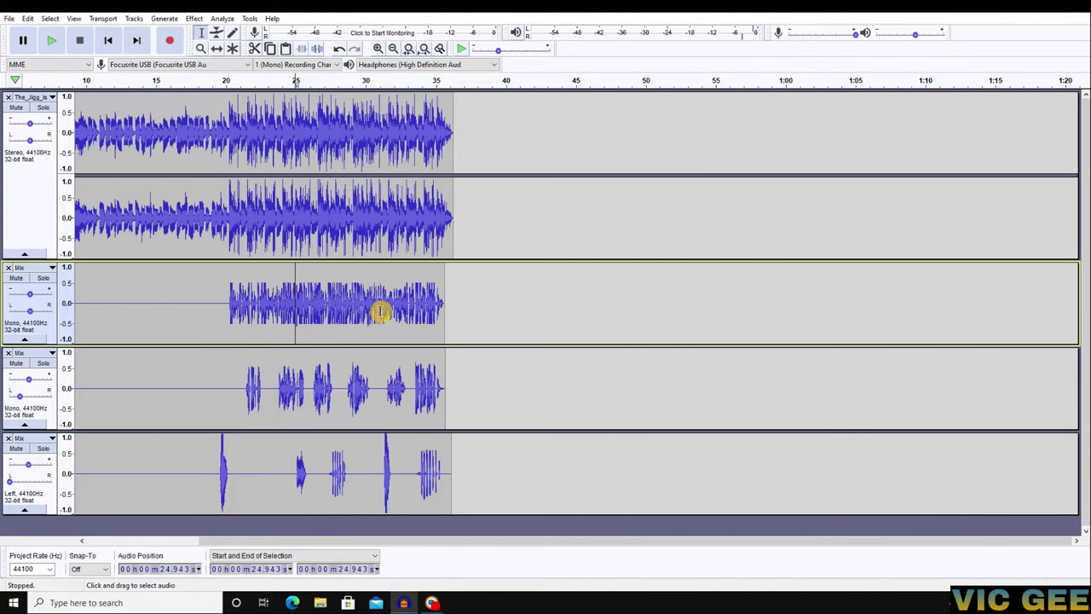
{"action": "left_click_drag", "start_coordinate": [349, 307], "coordinate": [331, 492]}
{"action": "double_click", "coordinate": [280, 382]}
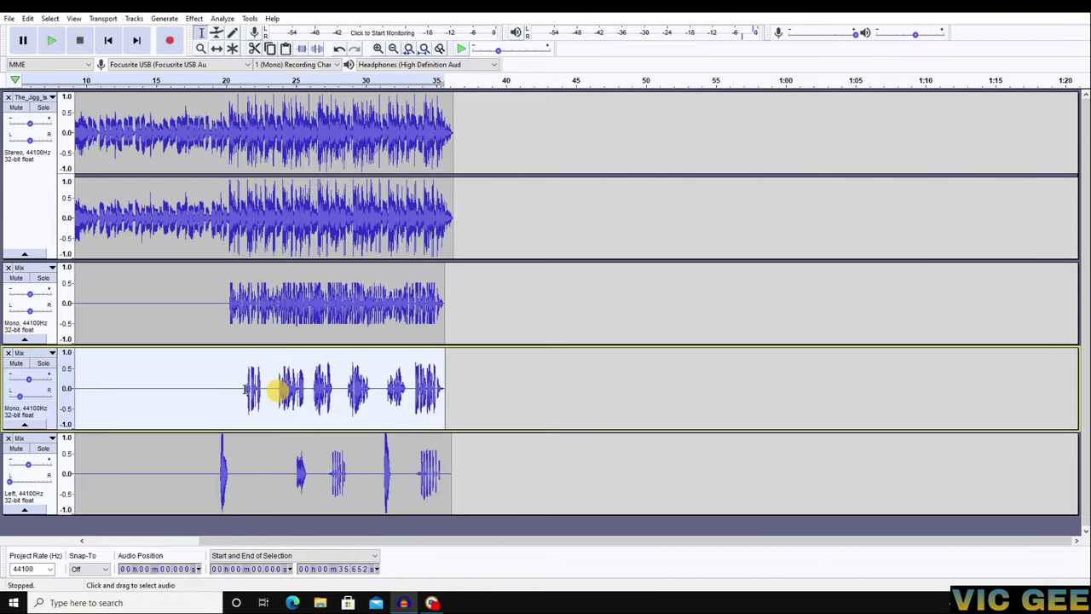
{"action": "double_click", "coordinate": [341, 483]}
{"action": "left_click", "coordinate": [311, 484]}
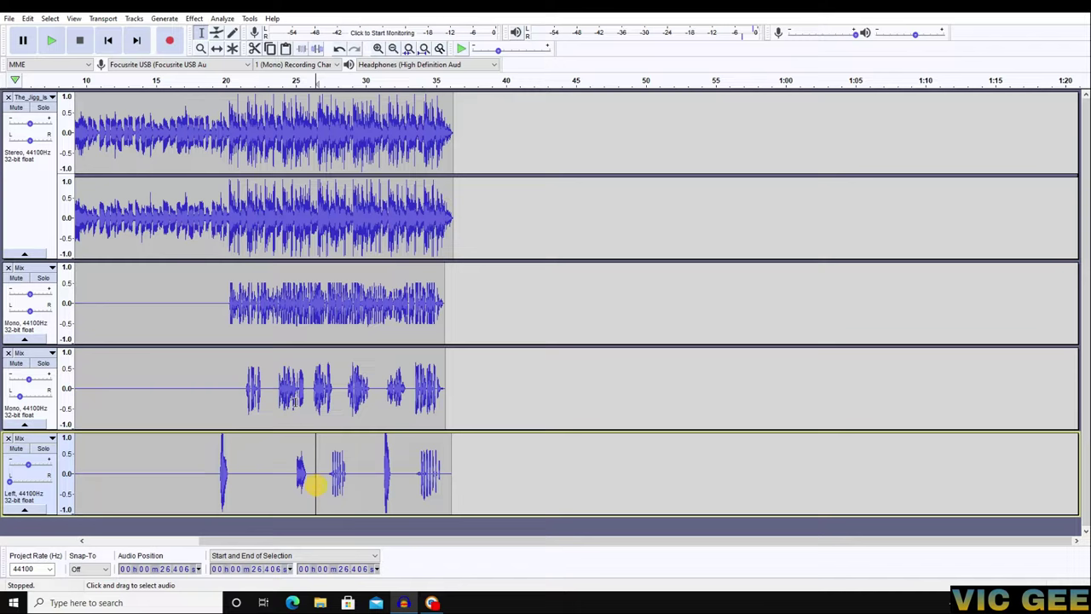
{"action": "left_click", "coordinate": [296, 403]}
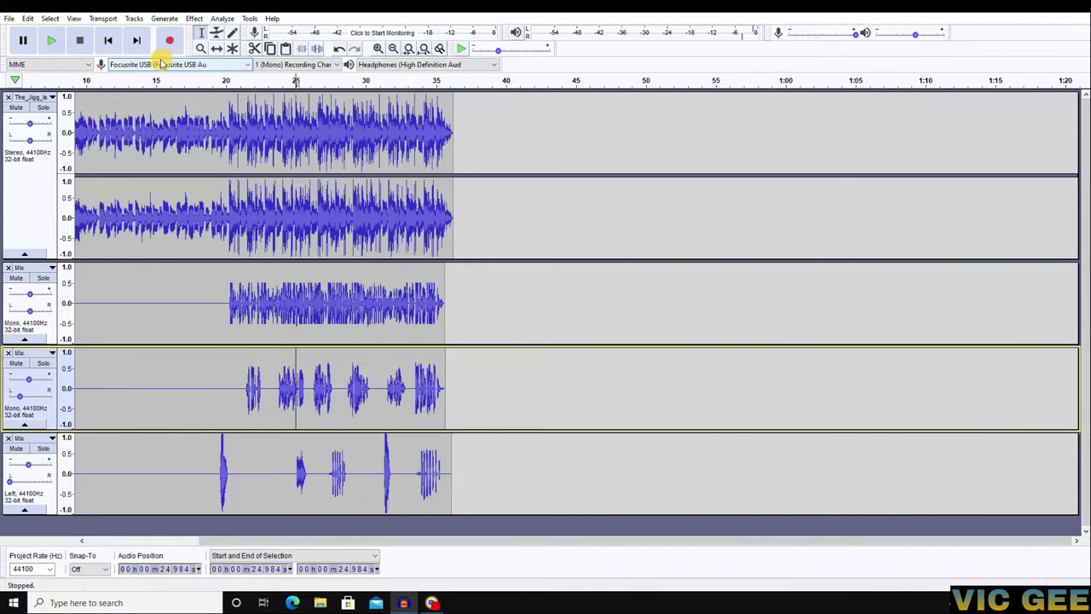
{"action": "left_click", "coordinate": [248, 302]}
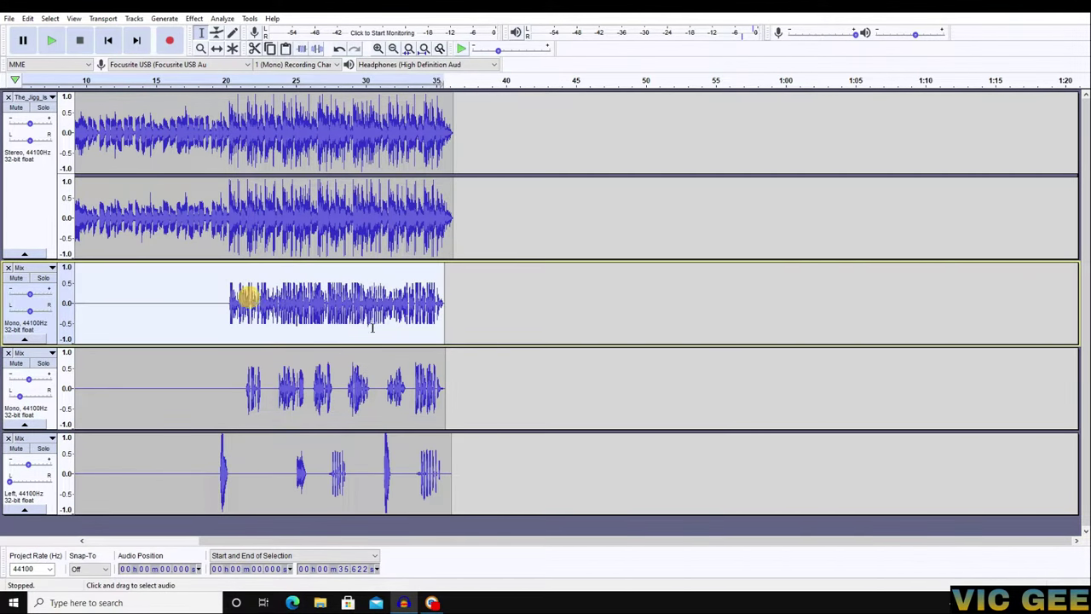
{"action": "left_click", "coordinate": [374, 302]}
- Select across all three vocal Mix tracks and use Mix and Render to combine them into one stereo track
{"action": "left_click_drag", "start_coordinate": [335, 302], "coordinate": [286, 499]}
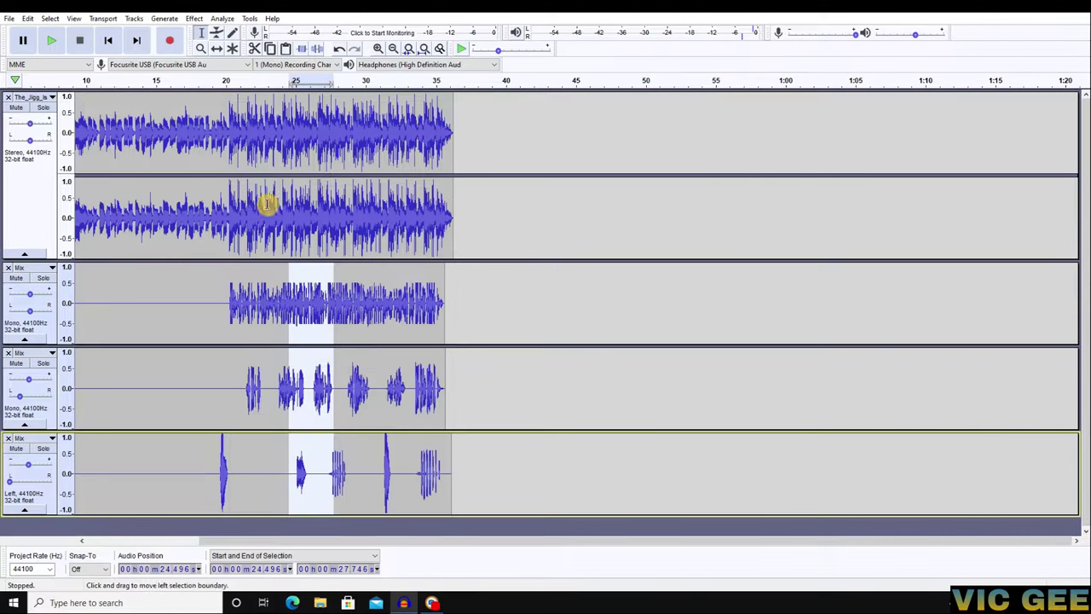
{"action": "left_click", "coordinate": [134, 18]}
{"action": "mouse_move", "coordinate": [165, 19]}
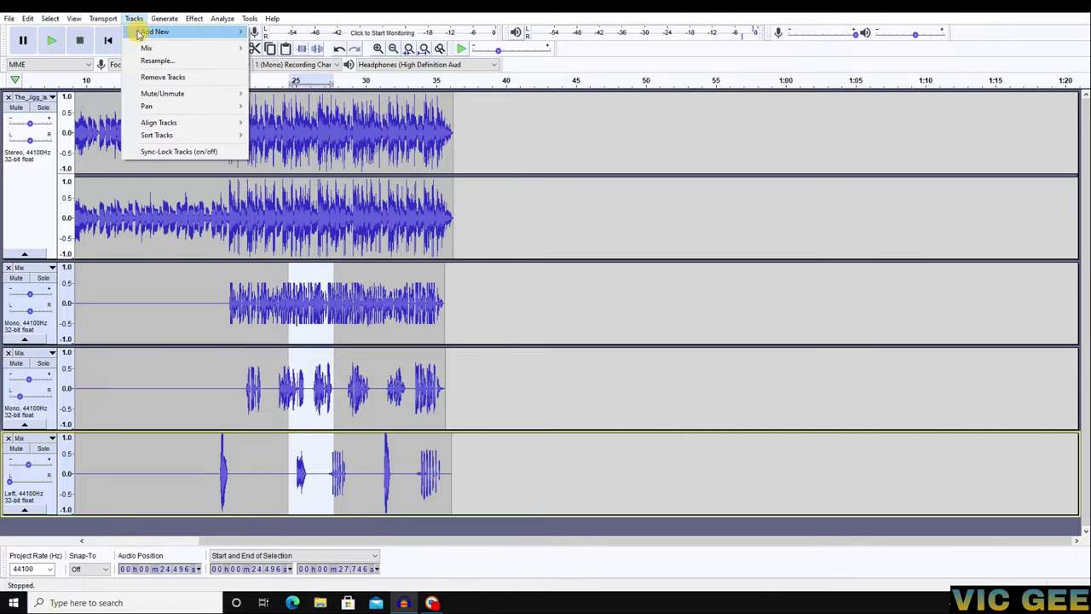
{"action": "left_click", "coordinate": [149, 48]}
{"action": "left_click", "coordinate": [289, 61]}
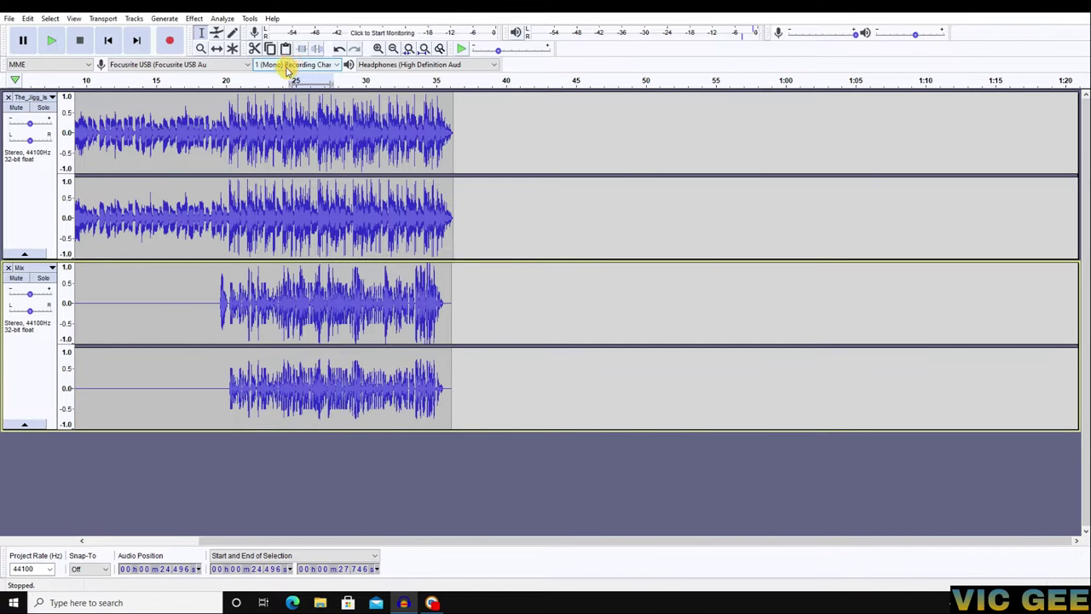
- Select the combined Mix track from about 18.81 seconds to its end and load the Bass Boost curve in Equalization
{"action": "left_click", "coordinate": [221, 309]}
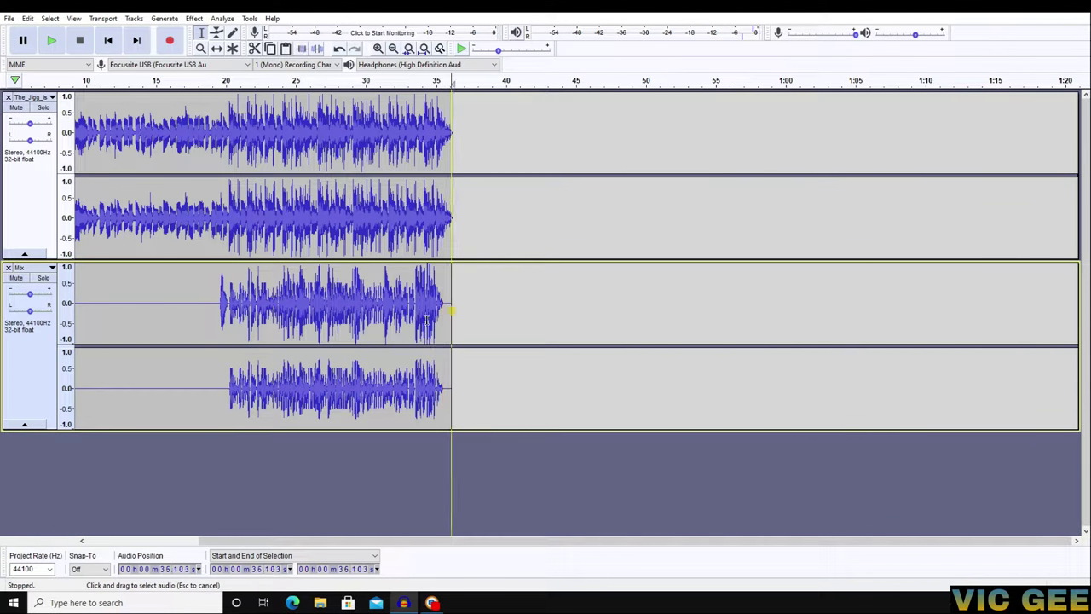
{"action": "left_click_drag", "start_coordinate": [451, 312], "coordinate": [209, 358]}
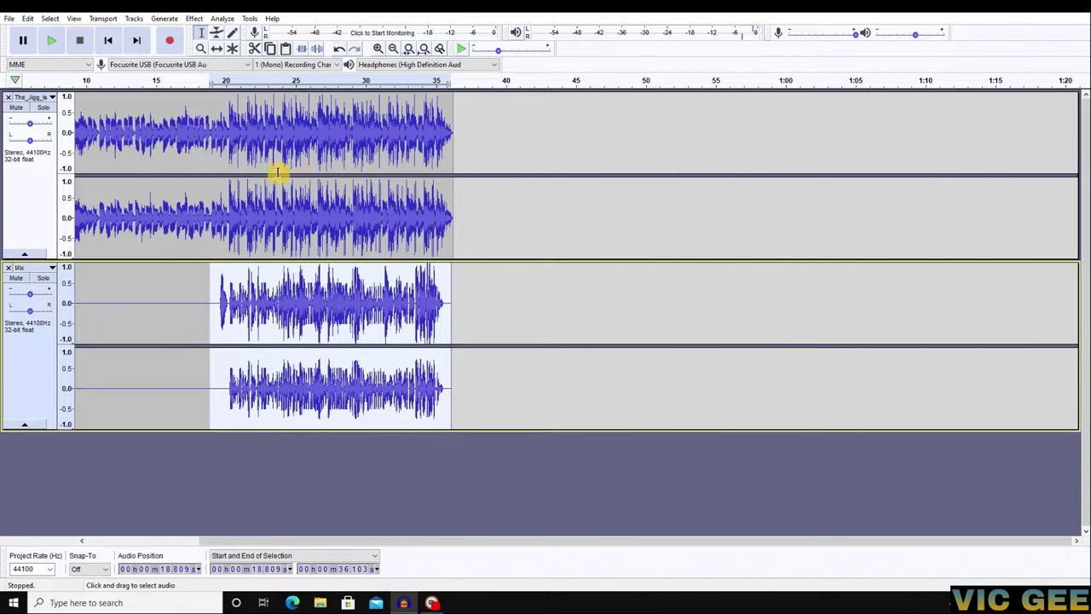
{"action": "left_click", "coordinate": [198, 18]}
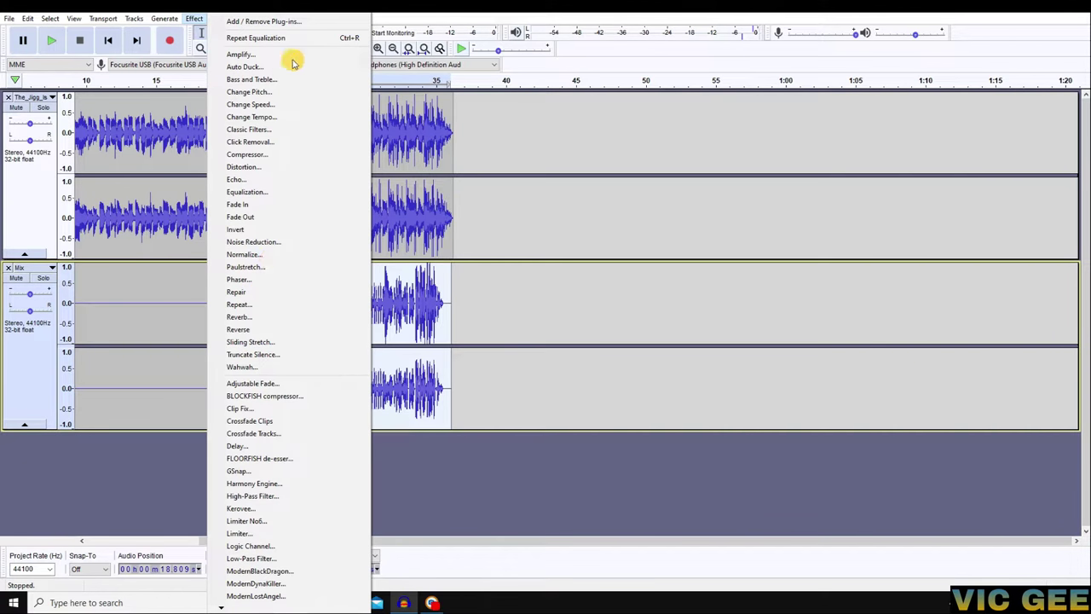
{"action": "left_click", "coordinate": [245, 192]}
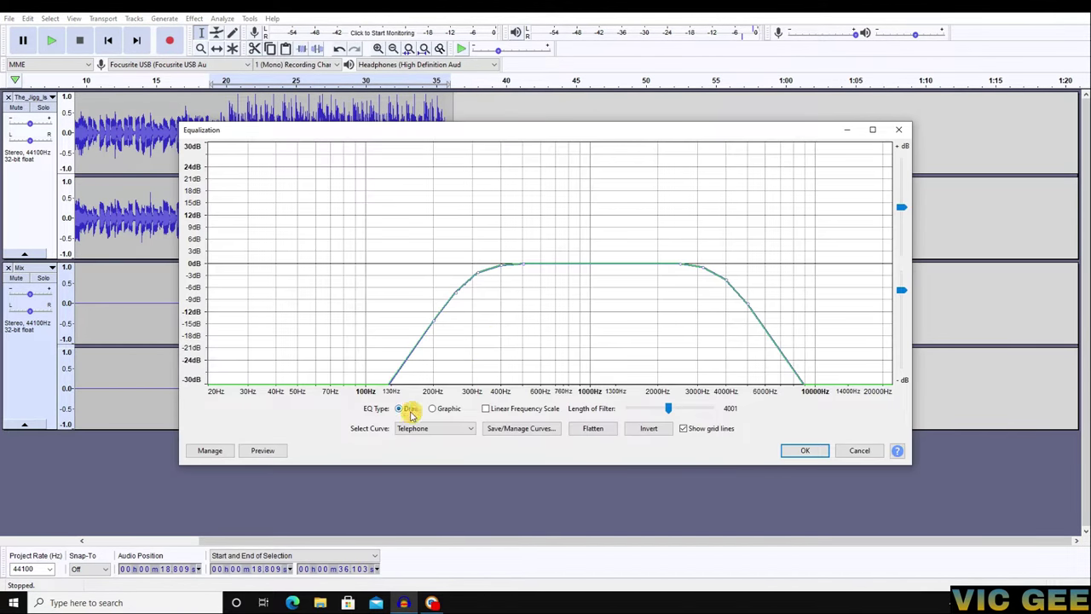
{"action": "left_click", "coordinate": [430, 429]}
{"action": "left_click", "coordinate": [412, 451]}
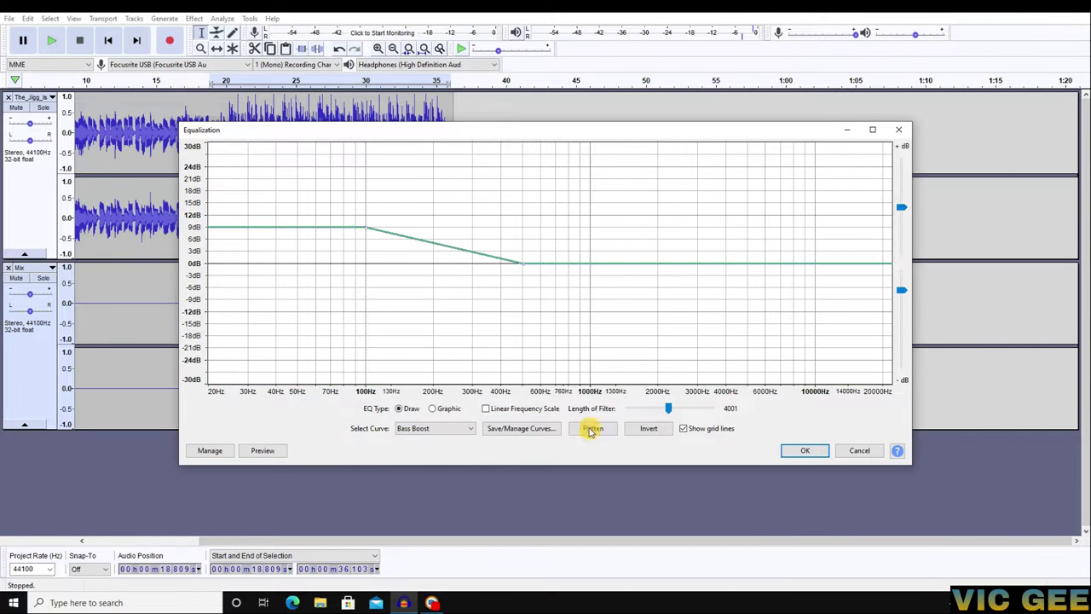
- Lower the bass shelf to about 4.5 dB at 100 Hz, bring the 0 dB point down to about 120 Hz, and apply the equalization
{"action": "left_click_drag", "start_coordinate": [368, 228], "coordinate": [366, 246]}
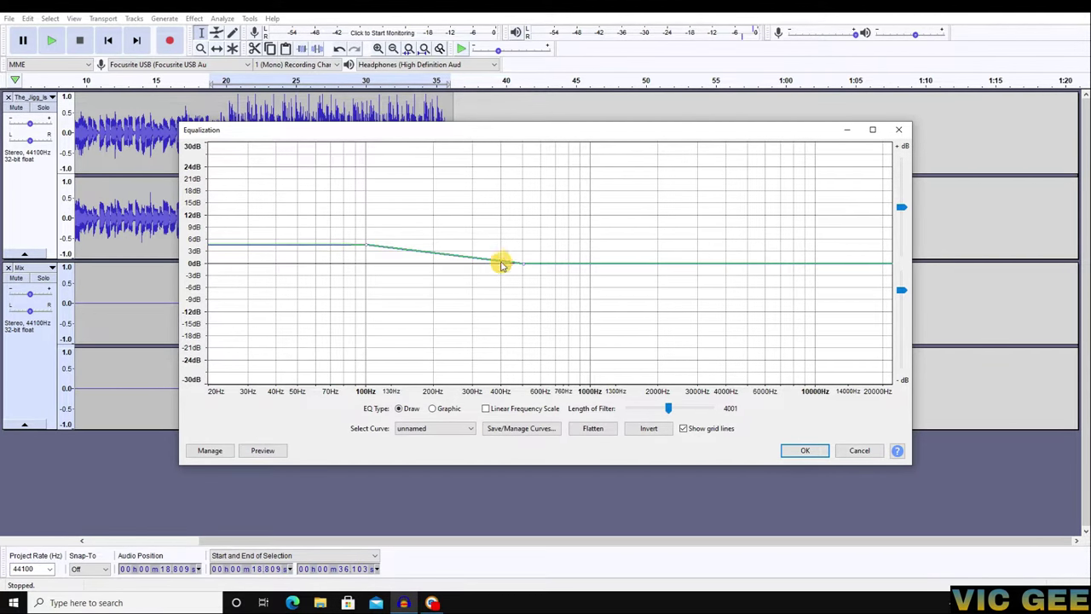
{"action": "left_click_drag", "start_coordinate": [521, 261], "coordinate": [384, 266]}
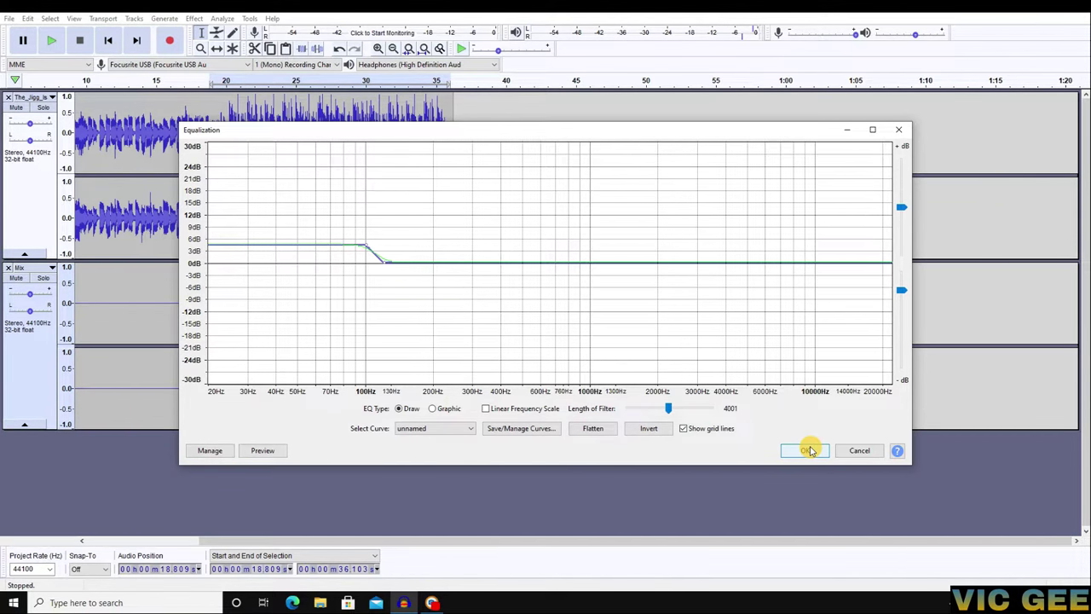
{"action": "left_click", "coordinate": [810, 450]}
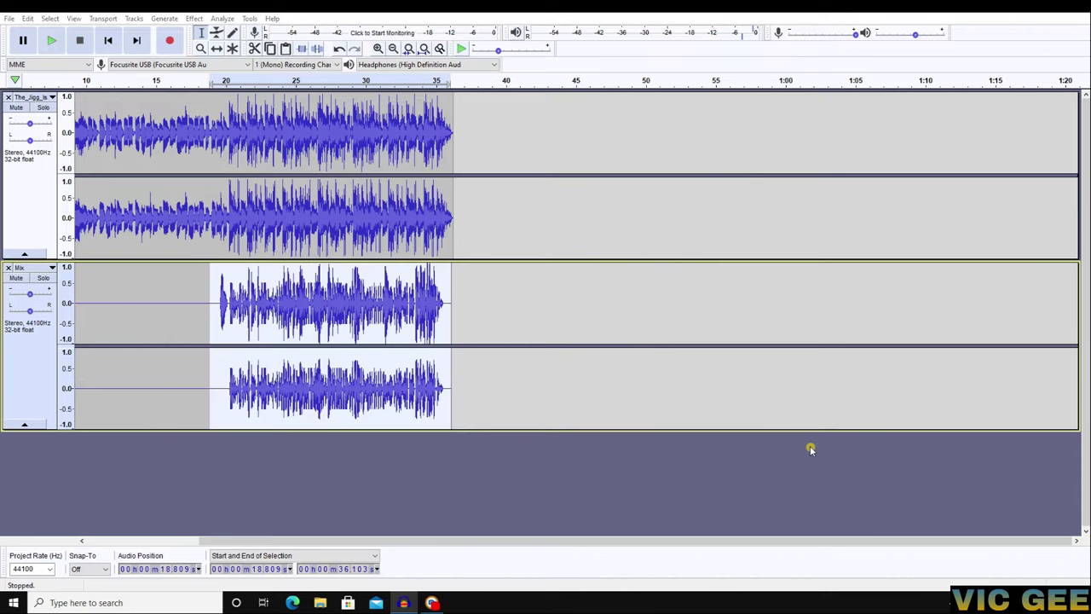
- Load the Treble Boost curve in Equalization, move its 0 dB point to about 8500 Hz, lower its shelf to about 4.5 dB, and apply
{"action": "left_click", "coordinate": [196, 19]}
{"action": "left_click", "coordinate": [246, 193]}
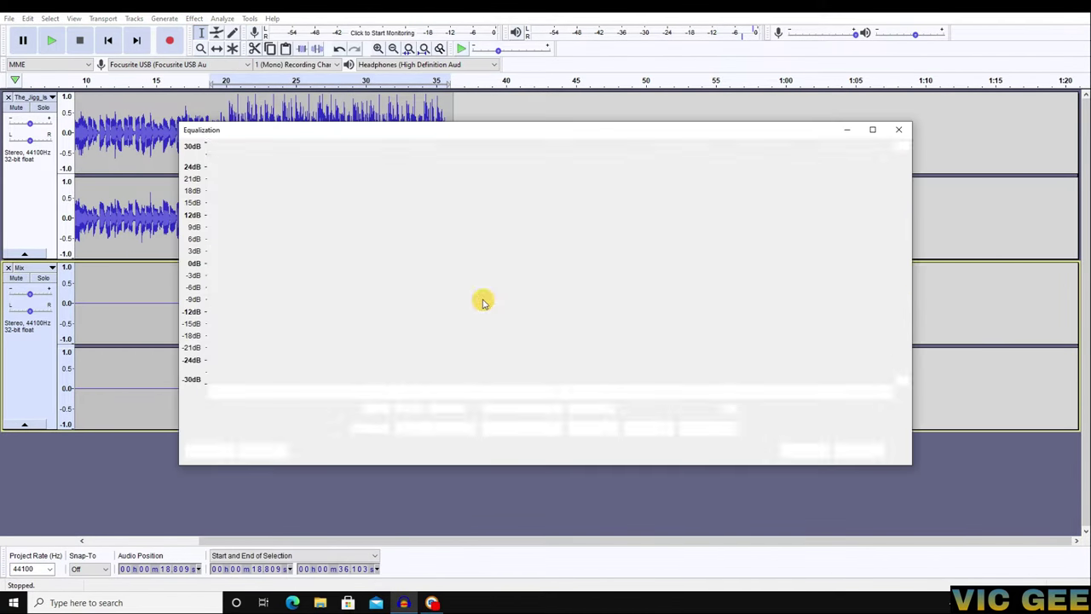
{"action": "left_click", "coordinate": [443, 428]}
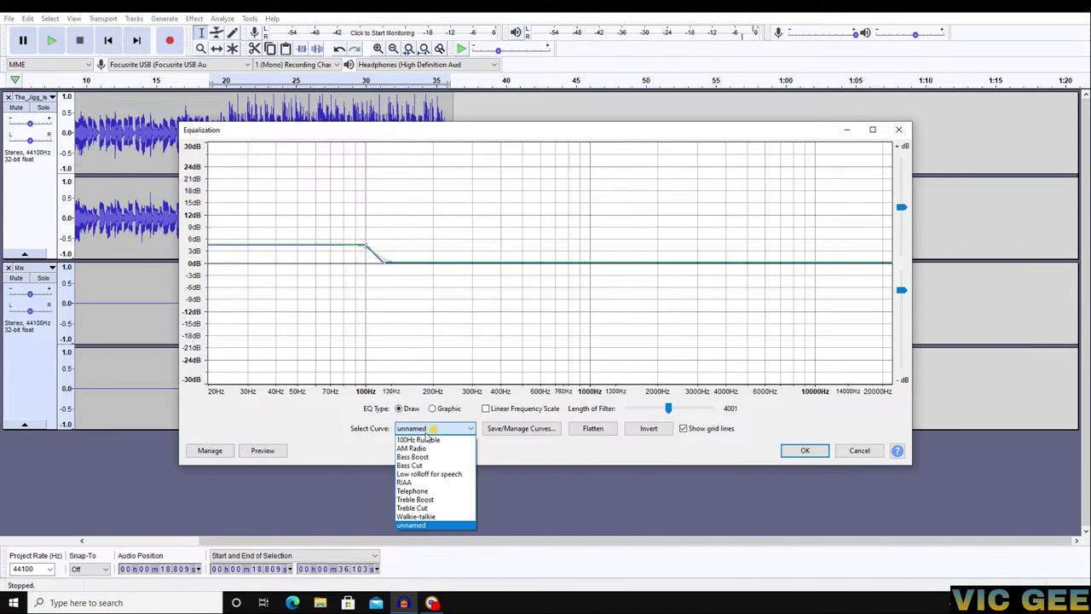
{"action": "left_click", "coordinate": [424, 501]}
{"action": "left_click_drag", "start_coordinate": [750, 226], "coordinate": [812, 247]}
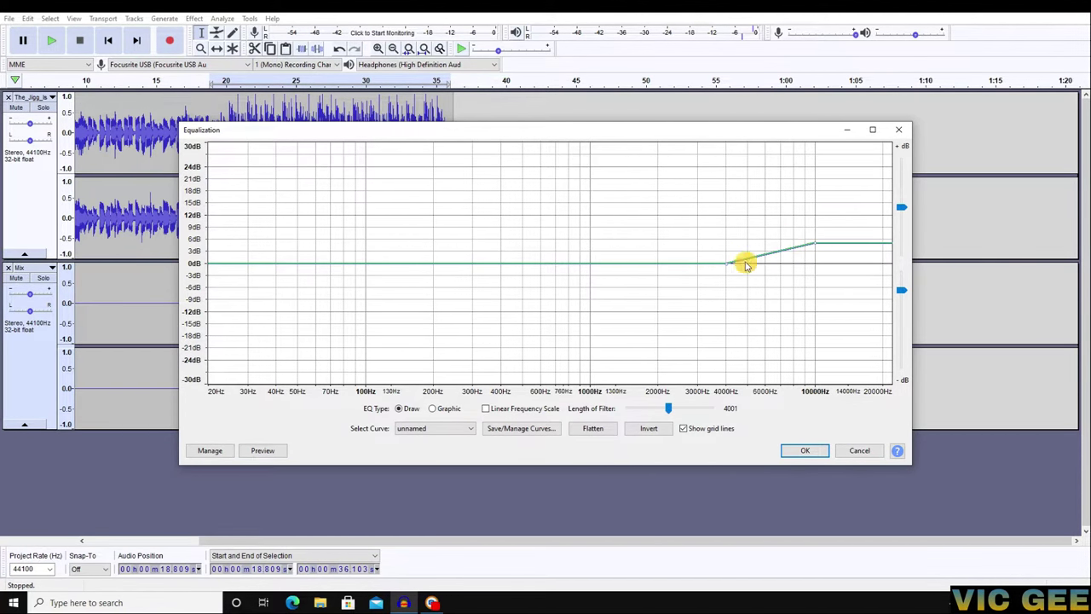
{"action": "left_click_drag", "start_coordinate": [725, 265], "coordinate": [798, 265]}
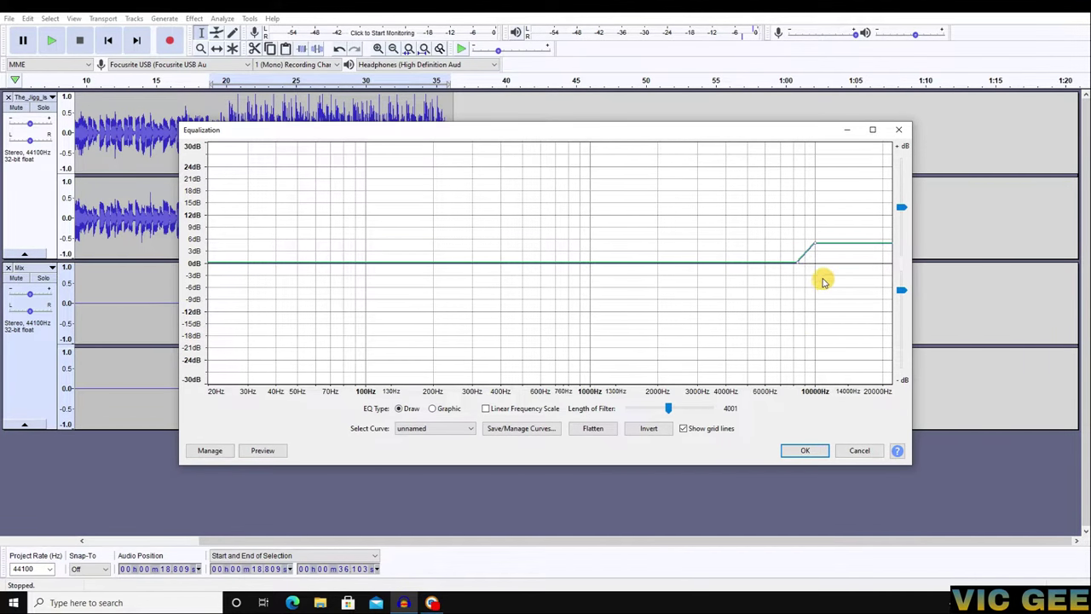
{"action": "left_click_drag", "start_coordinate": [815, 247], "coordinate": [816, 252]}
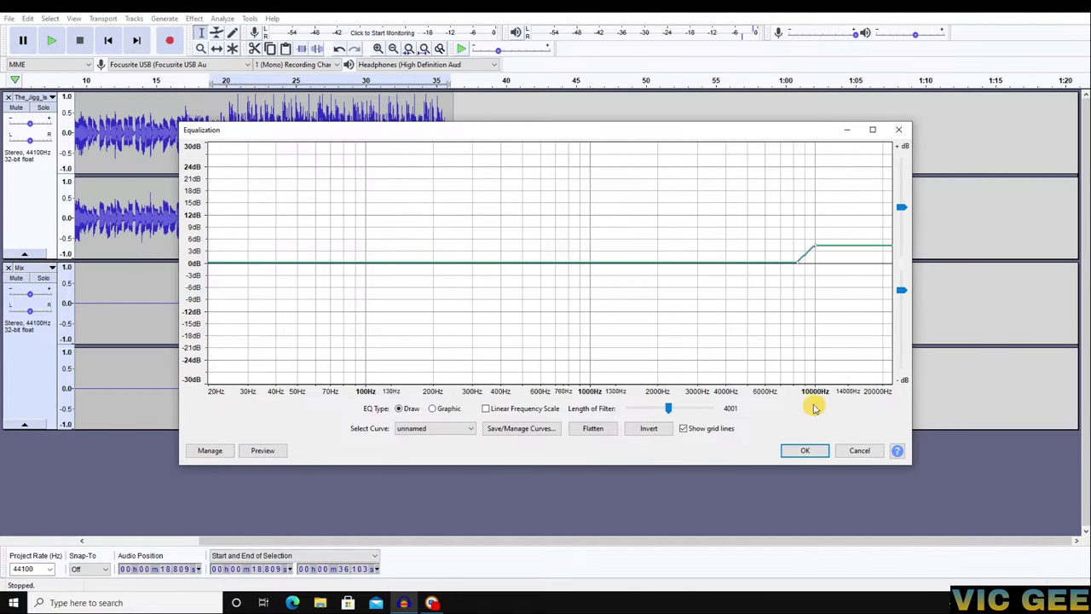
{"action": "left_click", "coordinate": [806, 453]}
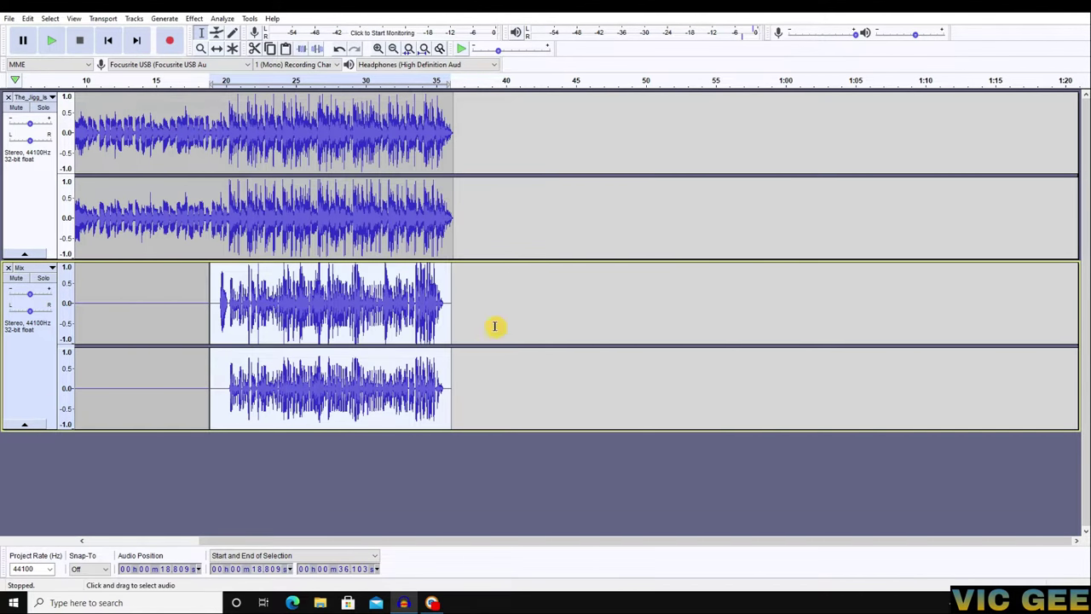
- Normalize the selected vocal Mix track to a peak amplitude of -1.0 dB with DC offset removal
{"action": "left_click", "coordinate": [195, 18]}
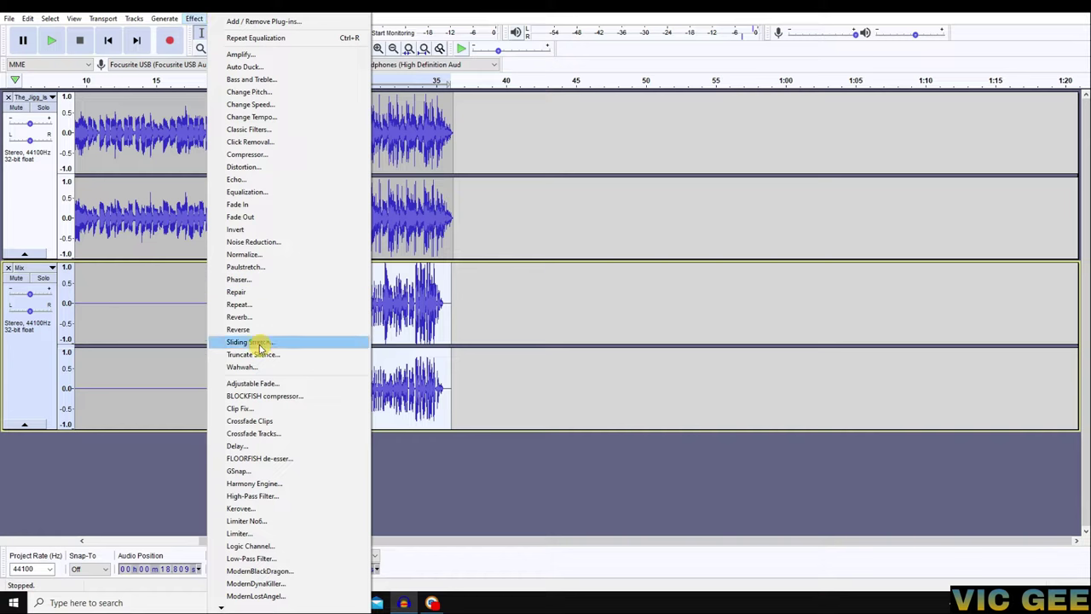
{"action": "left_click", "coordinate": [247, 255]}
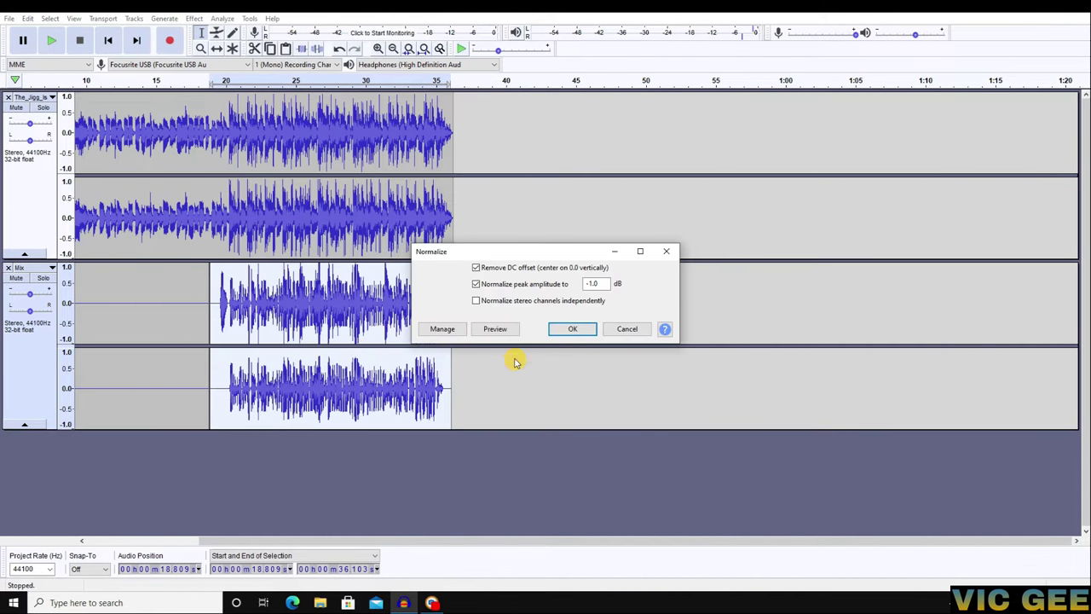
{"action": "left_click", "coordinate": [565, 328]}
- Apply a High-Pass Filter to the selected vocals at 200 Hz with a 6 dB per octave roll-off
{"action": "left_click", "coordinate": [194, 18]}
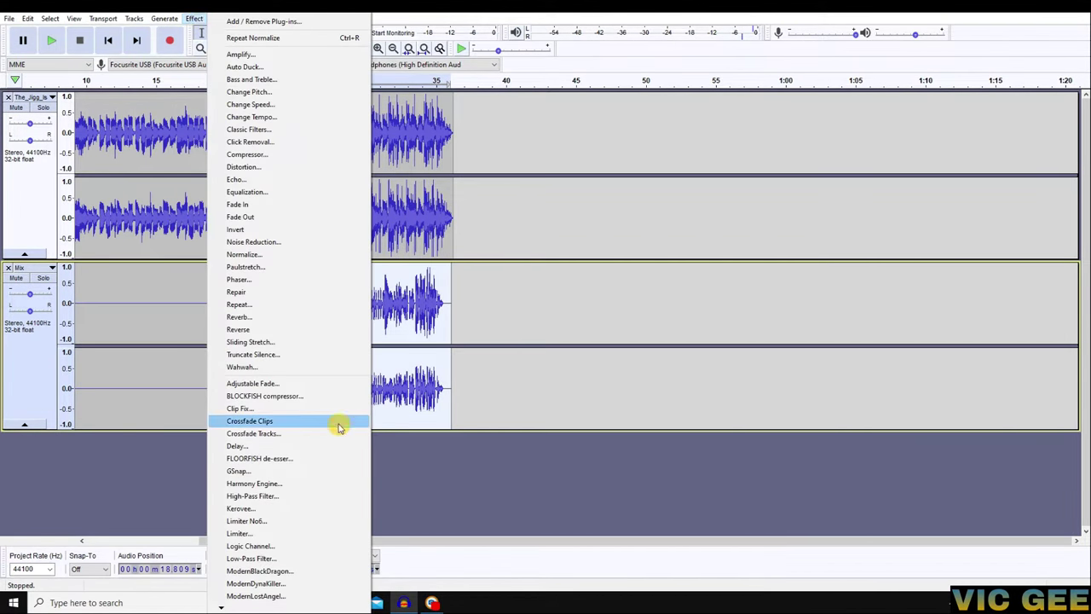
{"action": "mouse_move", "coordinate": [226, 608]}
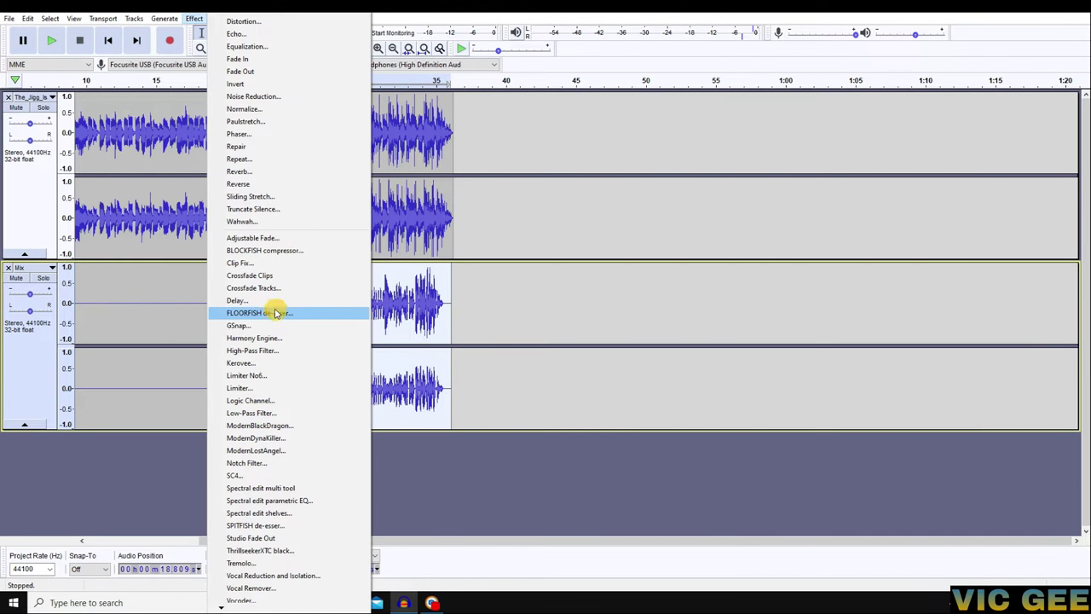
{"action": "left_click", "coordinate": [256, 350]}
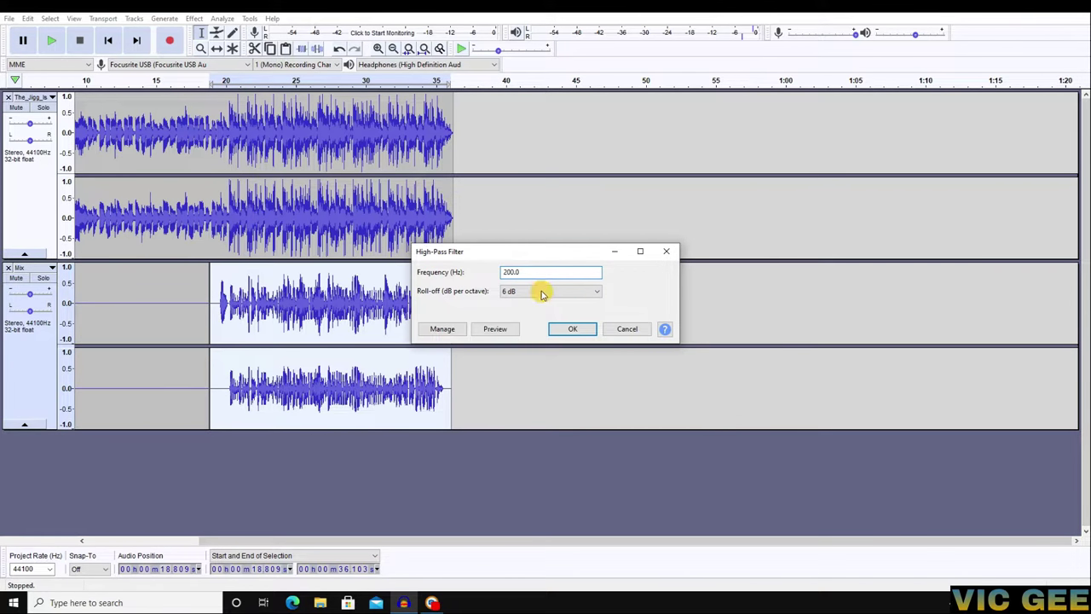
{"action": "left_click", "coordinate": [575, 330]}
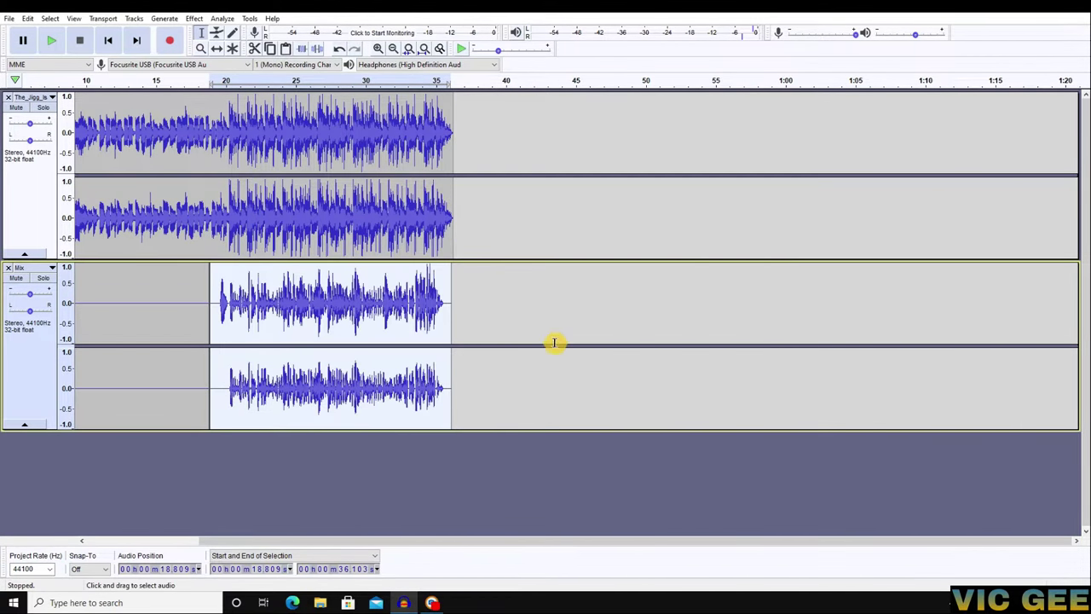
- Apply the Limiter to the selected vocals as a Soft Limit at -3.00 dB with 10.00 ms hold and no make-up gain
{"action": "left_click", "coordinate": [195, 18]}
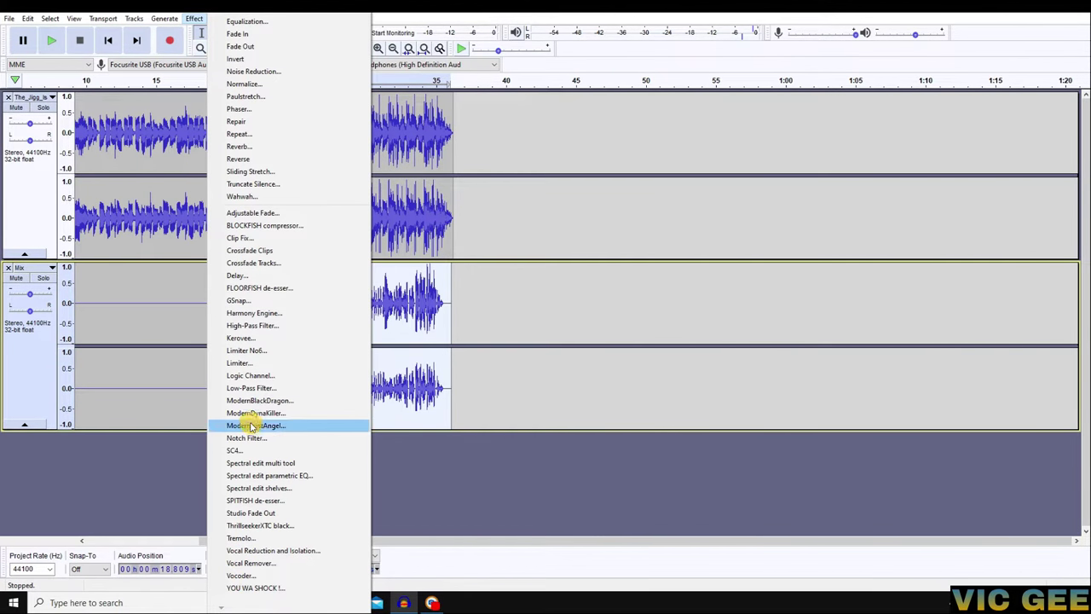
{"action": "left_click", "coordinate": [242, 362]}
{"action": "left_click", "coordinate": [567, 237]}
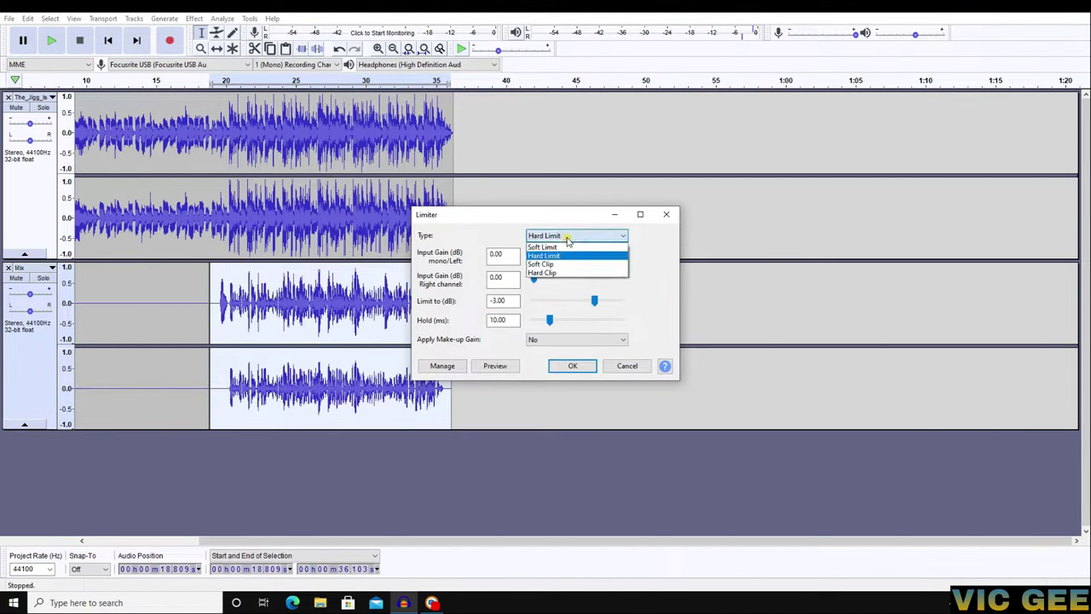
{"action": "left_click", "coordinate": [555, 248]}
{"action": "left_click", "coordinate": [573, 367]}
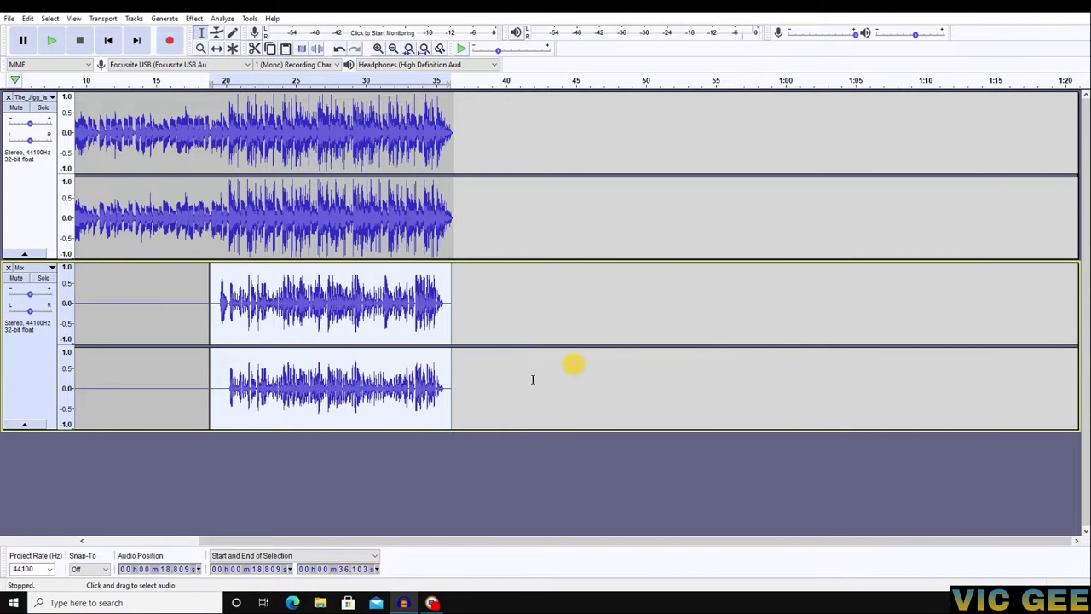
- Normalize the soft-limited vocals to a peak amplitude of -1.0 dB
{"action": "left_click", "coordinate": [195, 19]}
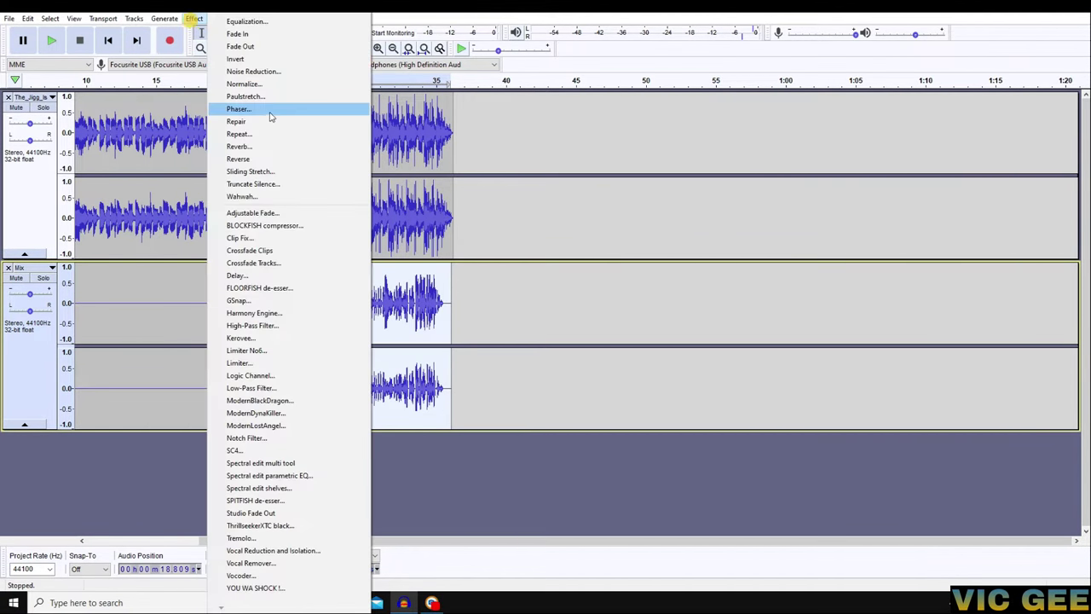
{"action": "left_click", "coordinate": [243, 82]}
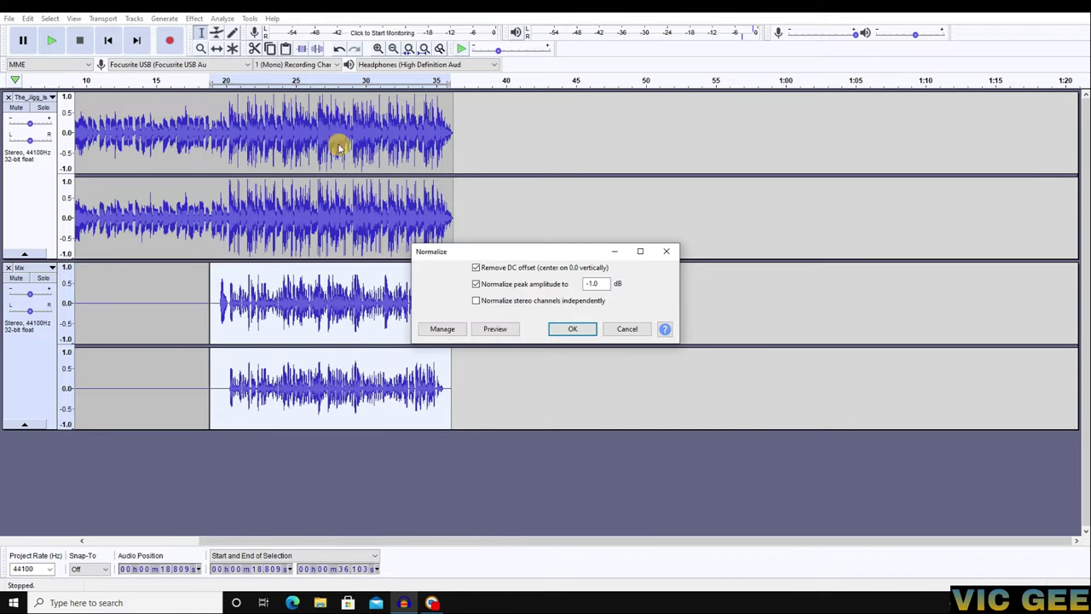
{"action": "left_click", "coordinate": [572, 329]}
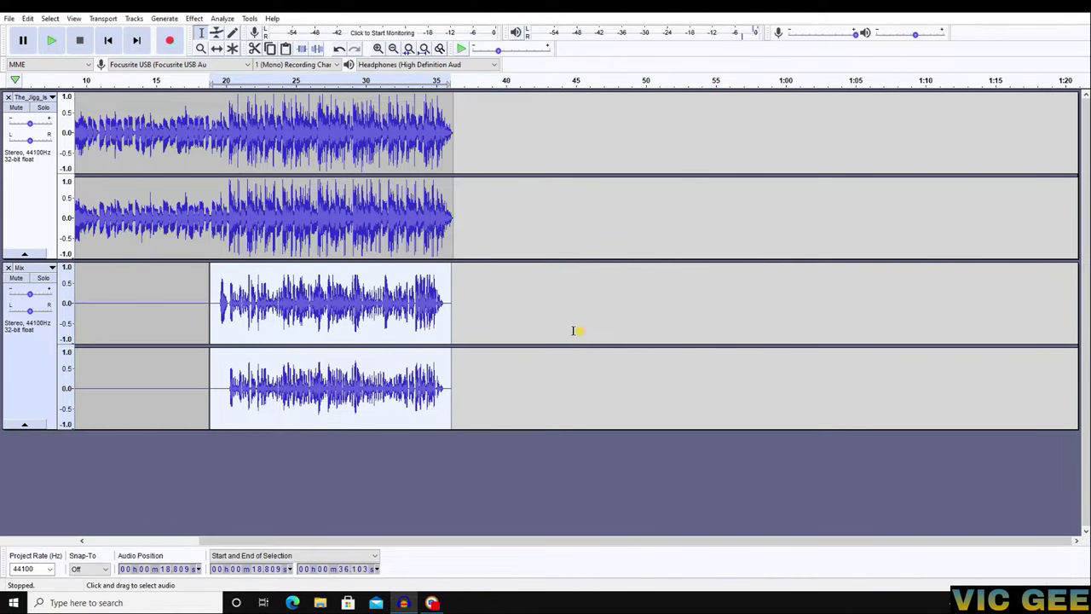
- Open the Limiter No6 effect for the selected vocals and load its factory preset "overheads"
{"action": "left_click", "coordinate": [194, 18]}
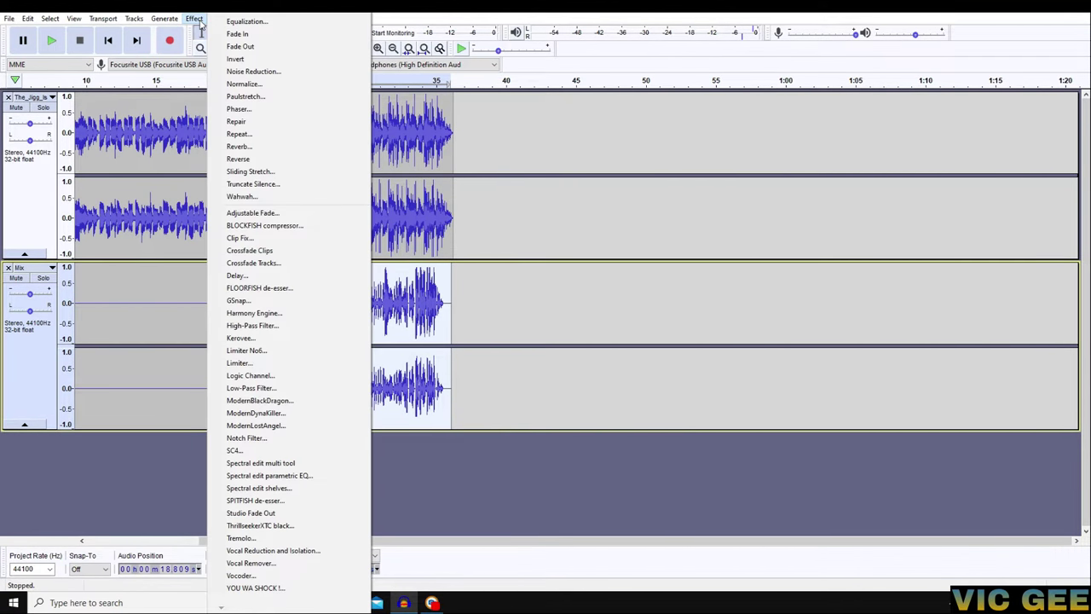
{"action": "left_click", "coordinate": [252, 353]}
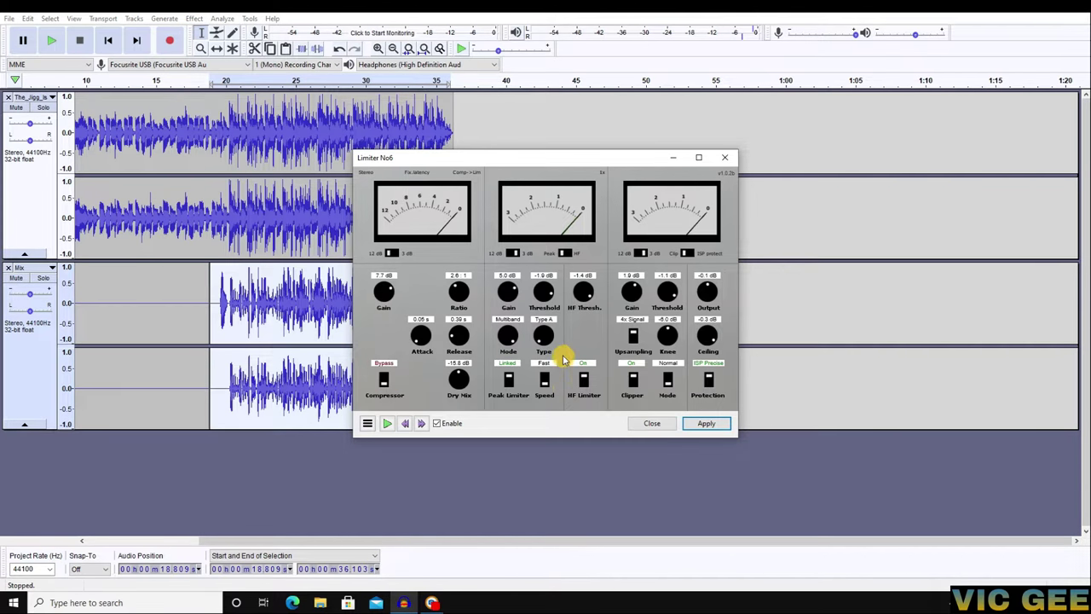
{"action": "left_click", "coordinate": [367, 423]}
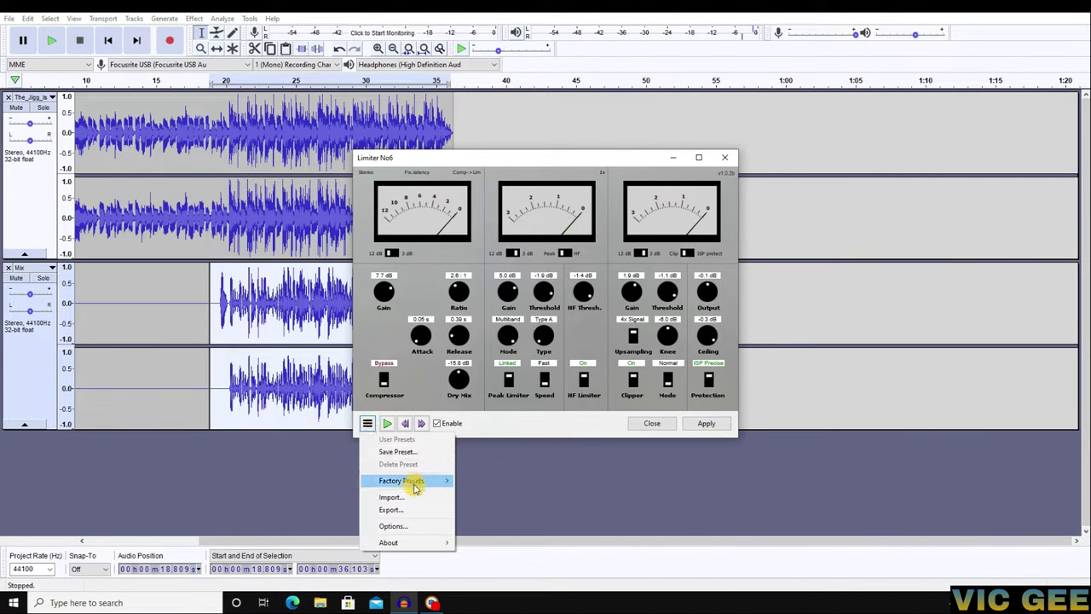
{"action": "mouse_move", "coordinate": [428, 480]}
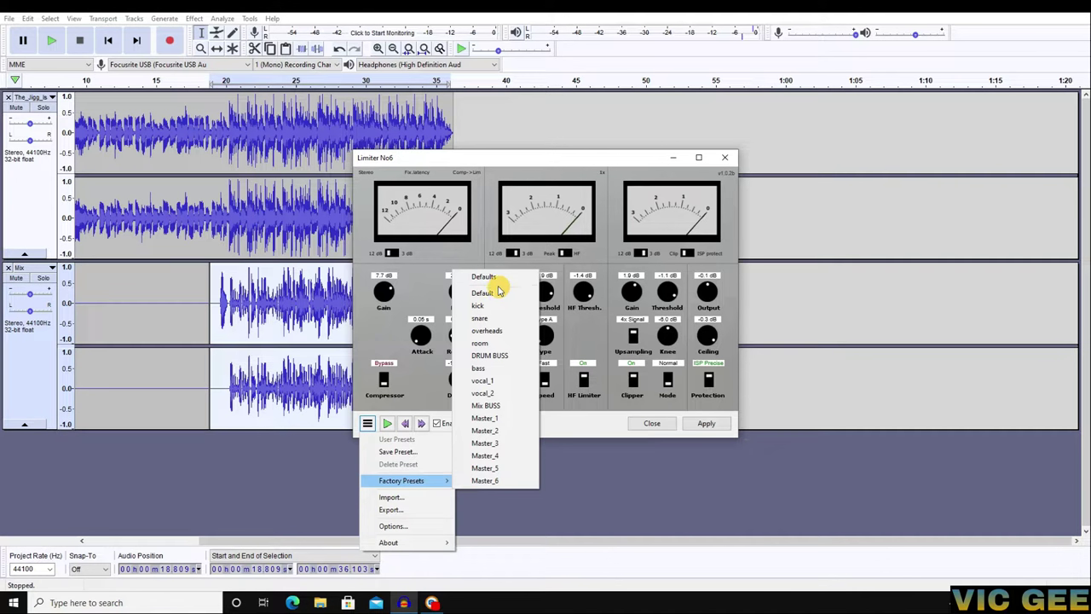
{"action": "left_click", "coordinate": [498, 330]}
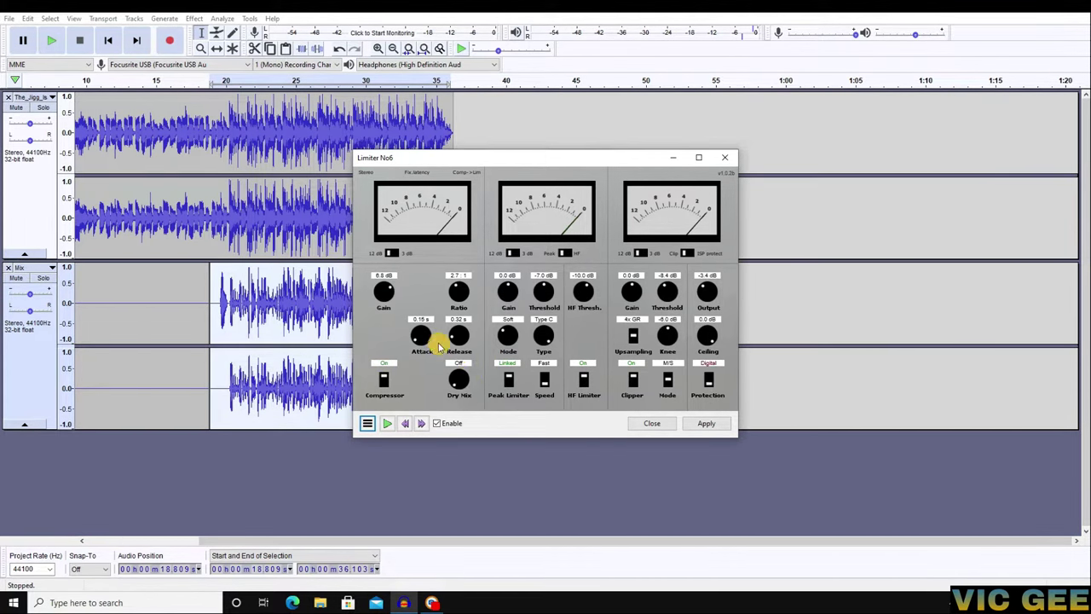
- Set the Limiter No6 compressor's attack to 2.00 s and dry mix to -15.3 dB, then apply the effect and close it
{"action": "left_click_drag", "start_coordinate": [421, 341], "coordinate": [428, 247]}
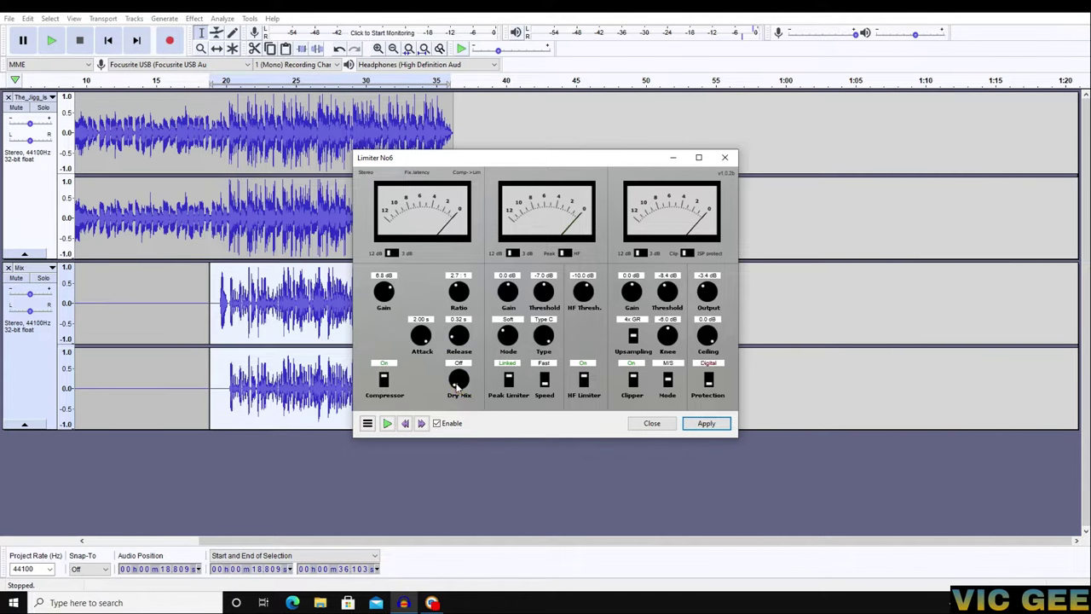
{"action": "left_click_drag", "start_coordinate": [456, 385], "coordinate": [461, 354]}
{"action": "left_click", "coordinate": [720, 428]}
{"action": "left_click", "coordinate": [718, 425]}
{"action": "left_click", "coordinate": [718, 424]}
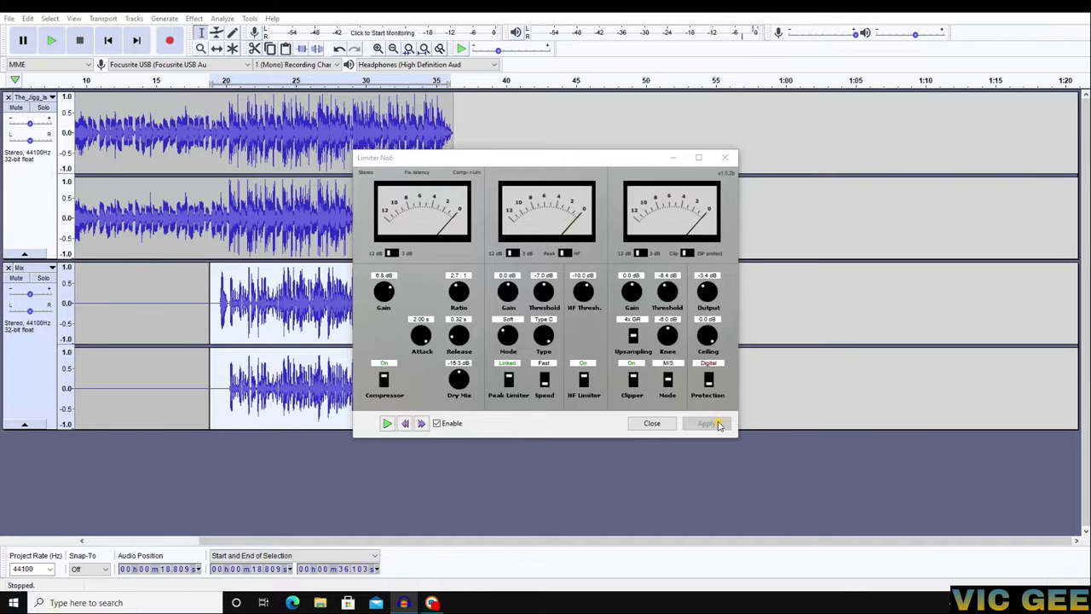
{"action": "left_click", "coordinate": [646, 421]}
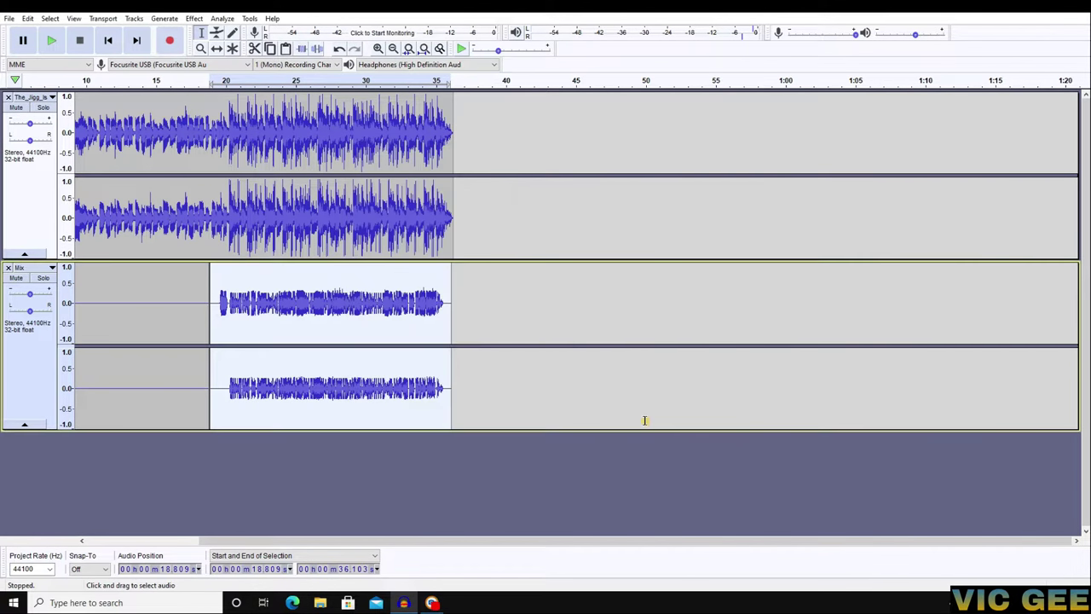
- Normalize the vocals compressed by Limiter No6, keeping the existing Normalize settings
{"action": "left_click", "coordinate": [195, 18]}
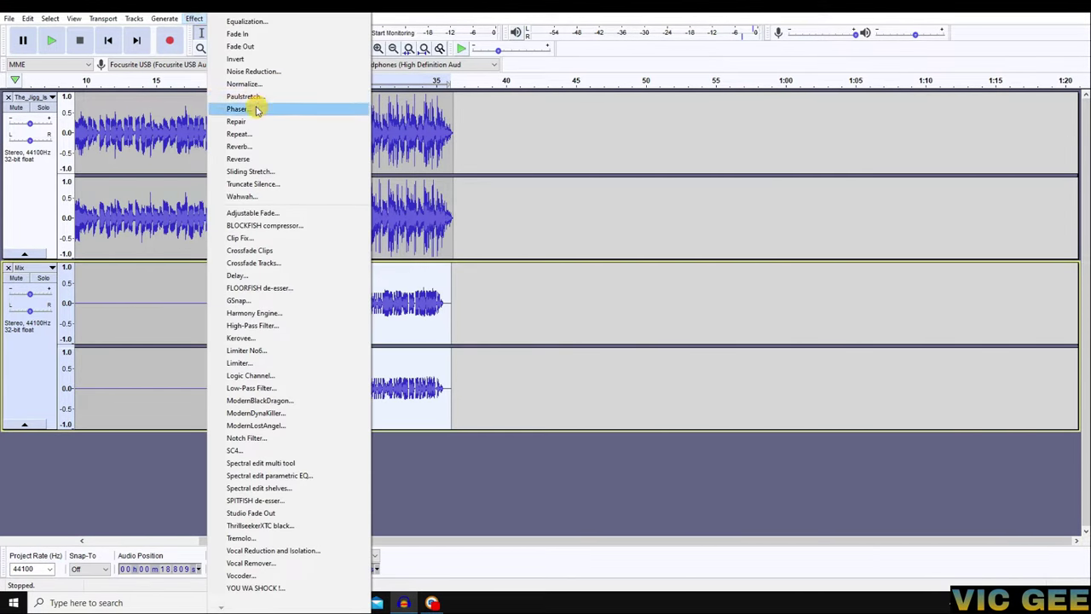
{"action": "left_click", "coordinate": [241, 84]}
{"action": "left_click", "coordinate": [570, 325]}
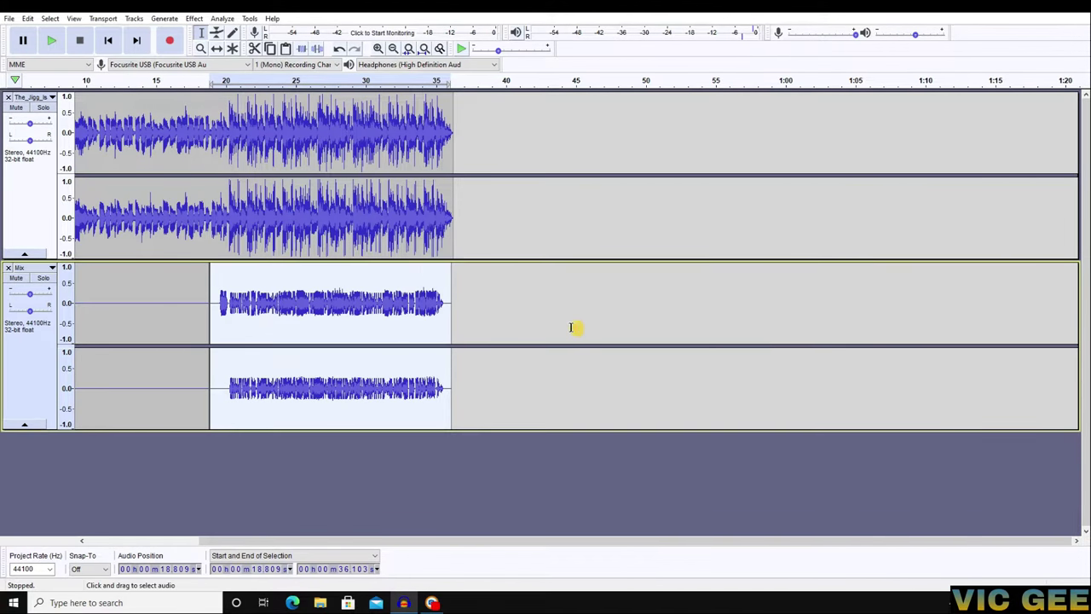
- Apply the YOU WA SHOCK! effect to the selected vocals with the light below its knob switched on, and close the effect
{"action": "left_click", "coordinate": [195, 18]}
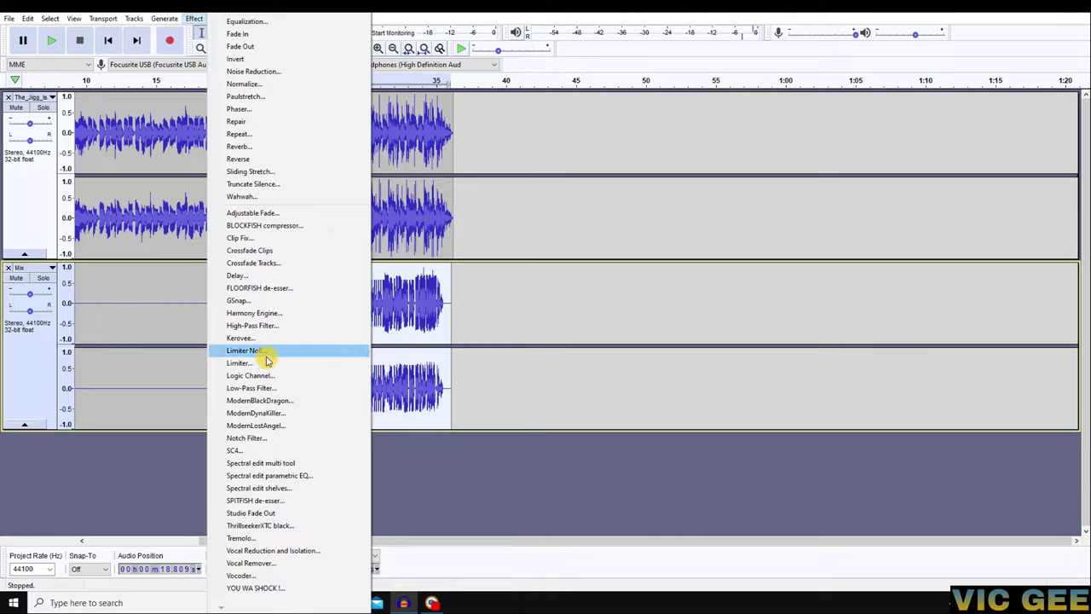
{"action": "left_click", "coordinate": [235, 590]}
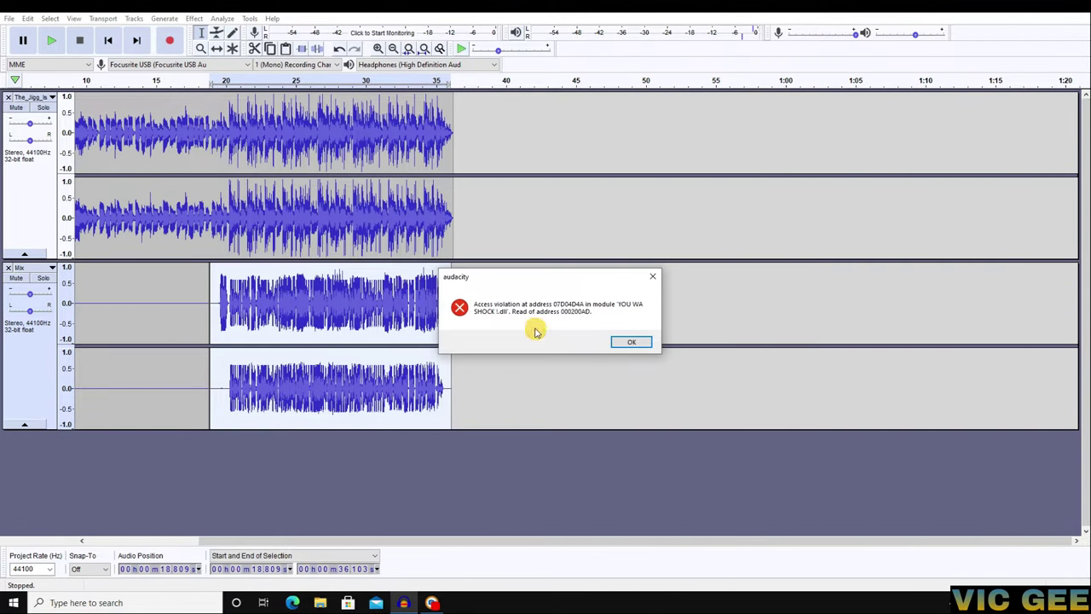
{"action": "left_click", "coordinate": [646, 345]}
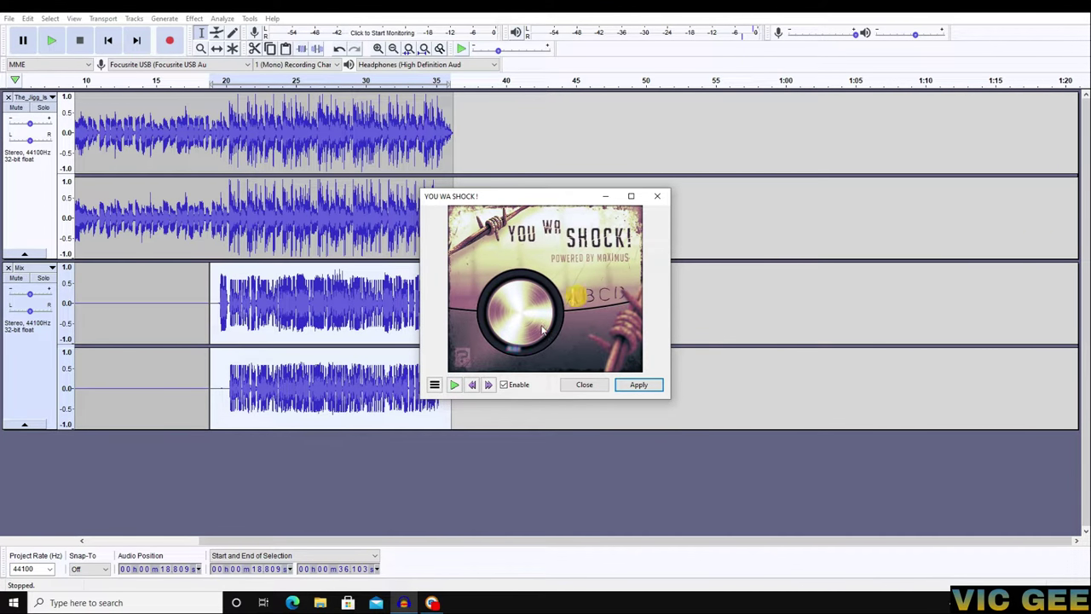
{"action": "left_click", "coordinate": [516, 349]}
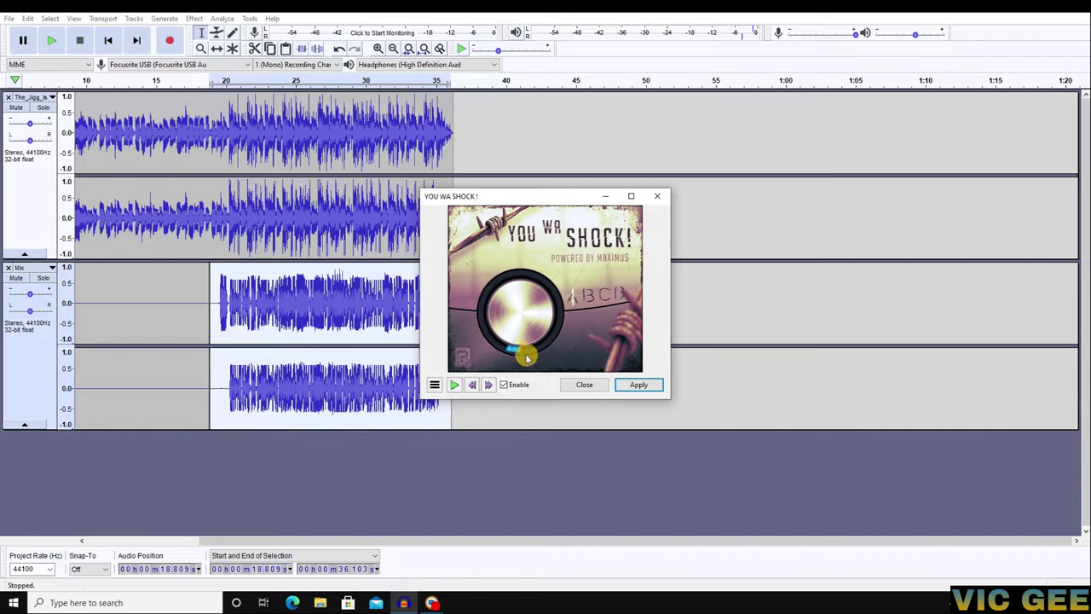
{"action": "left_click", "coordinate": [639, 388]}
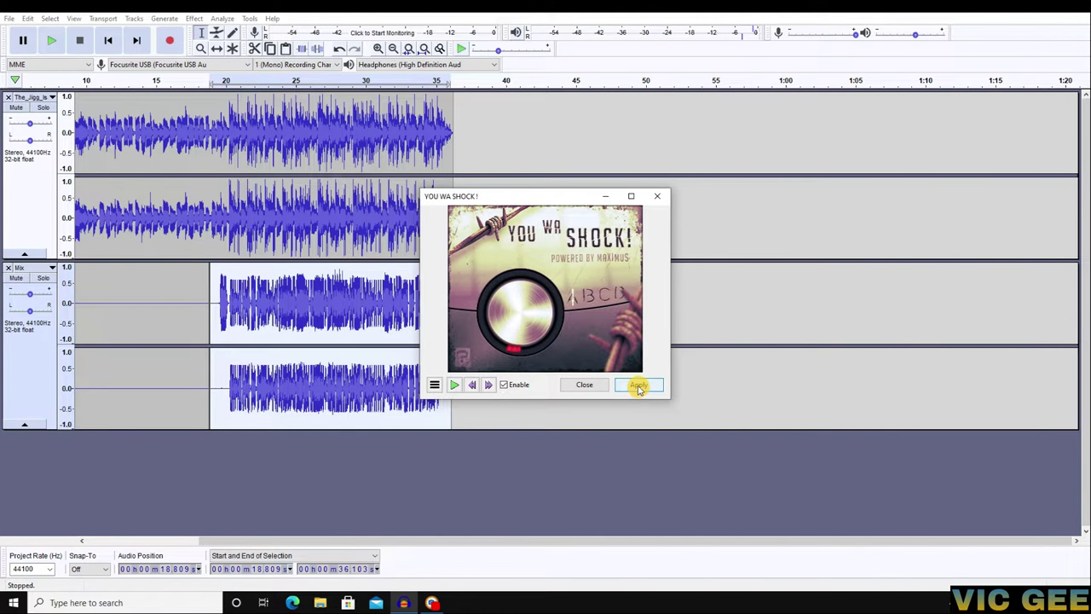
{"action": "left_click", "coordinate": [588, 386]}
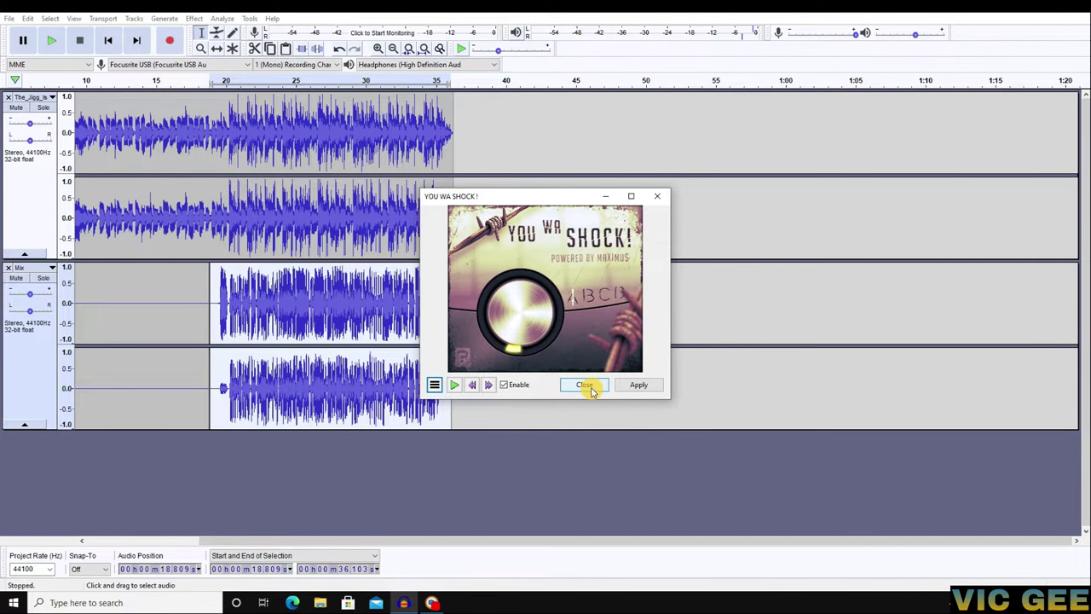
{"action": "left_click", "coordinate": [585, 386]}
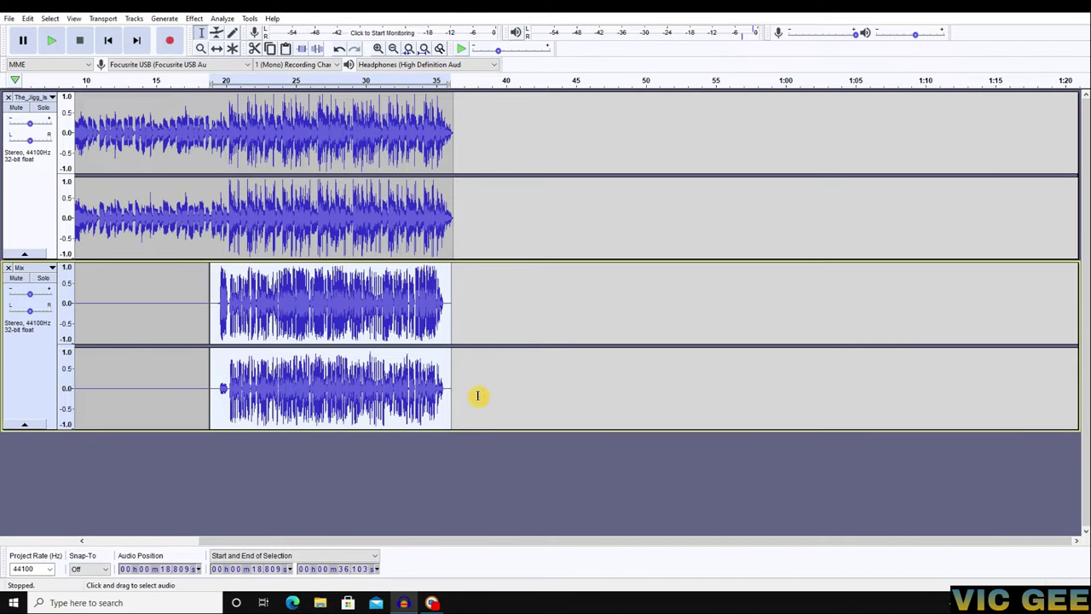
- Apply the ThrillseekerXTC black effect to the selected vocals with its factory preset "hot master", and close the effect
{"action": "left_click", "coordinate": [193, 18]}
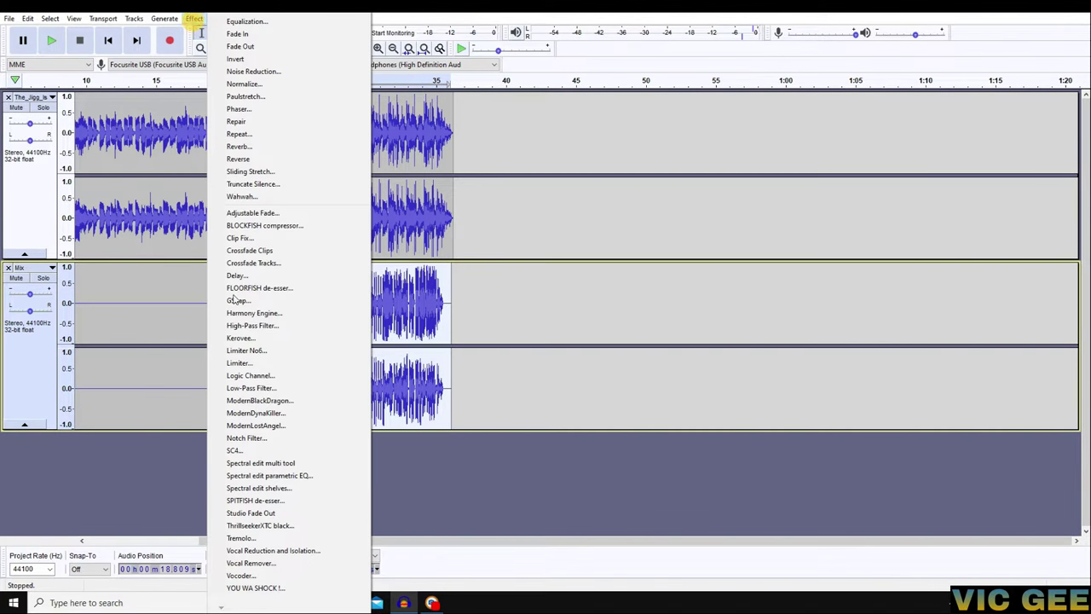
{"action": "left_click", "coordinate": [258, 526]}
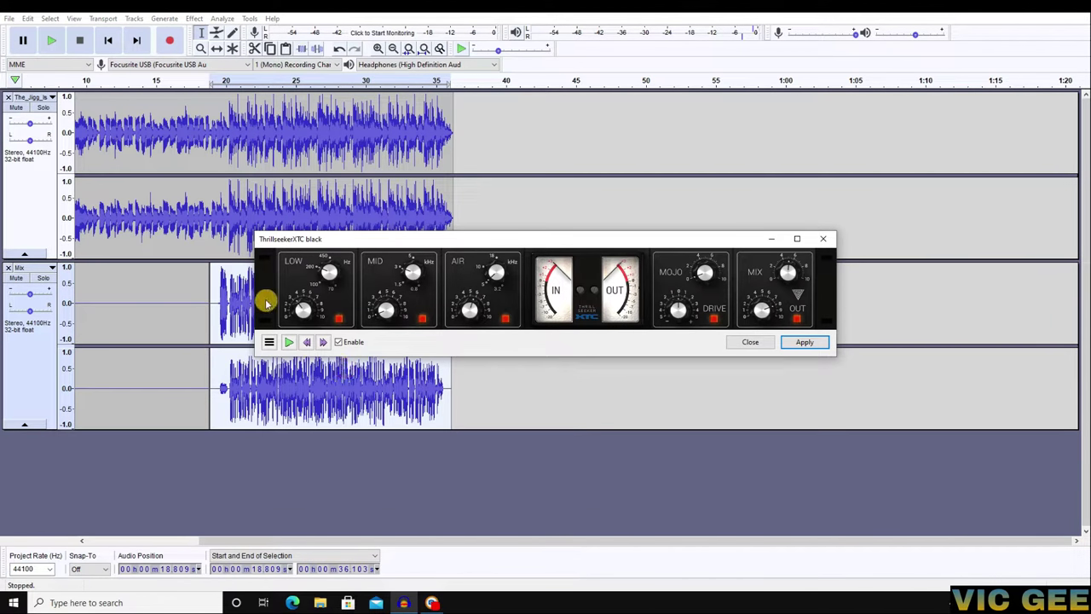
{"action": "left_click", "coordinate": [269, 342]}
{"action": "mouse_move", "coordinate": [319, 402]}
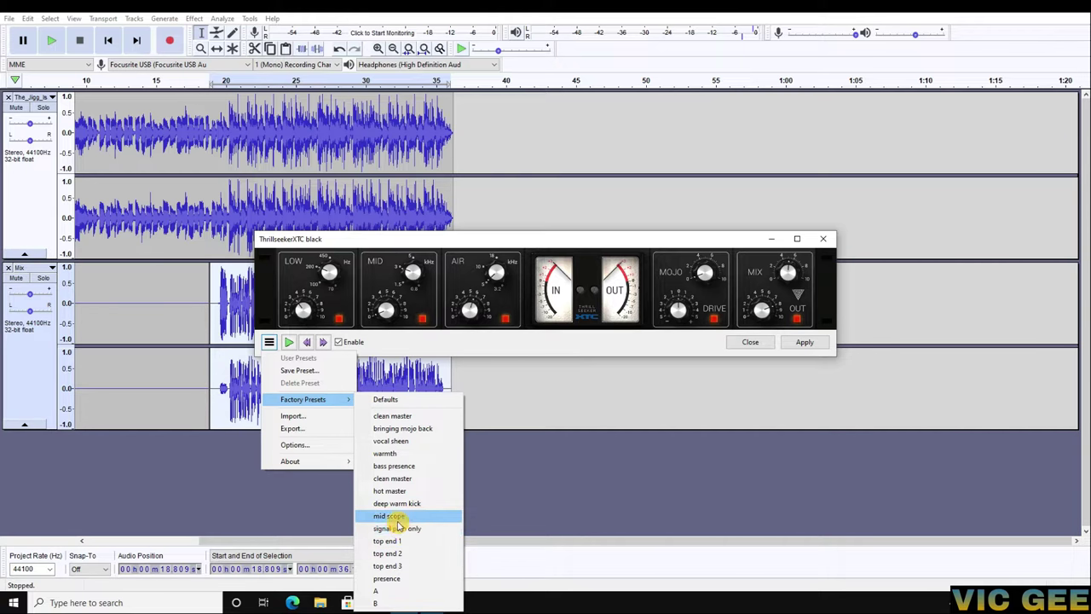
{"action": "left_click", "coordinate": [399, 491]}
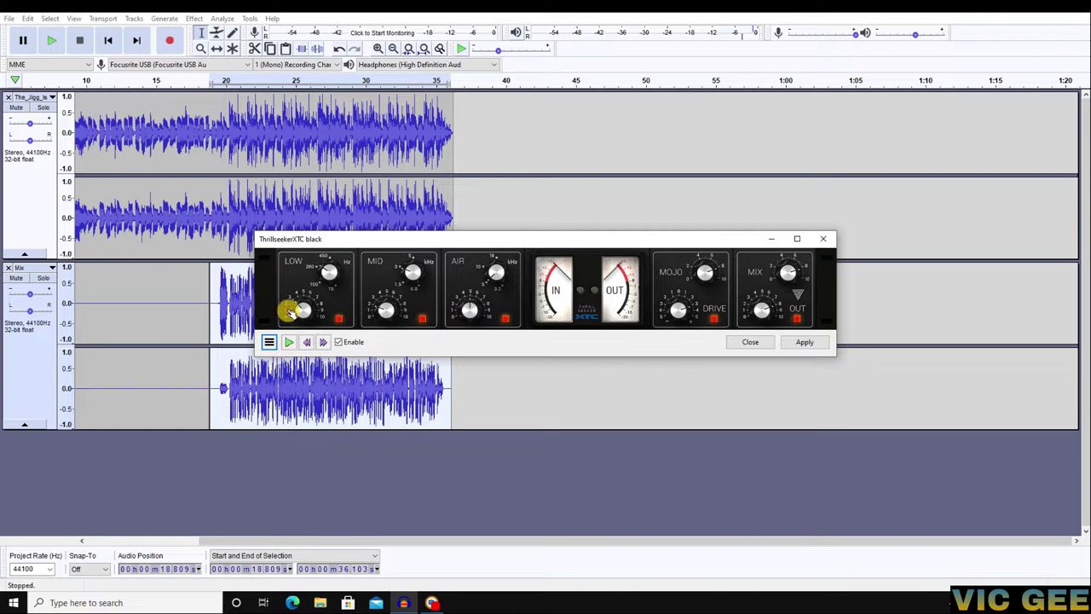
{"action": "left_click", "coordinate": [805, 342]}
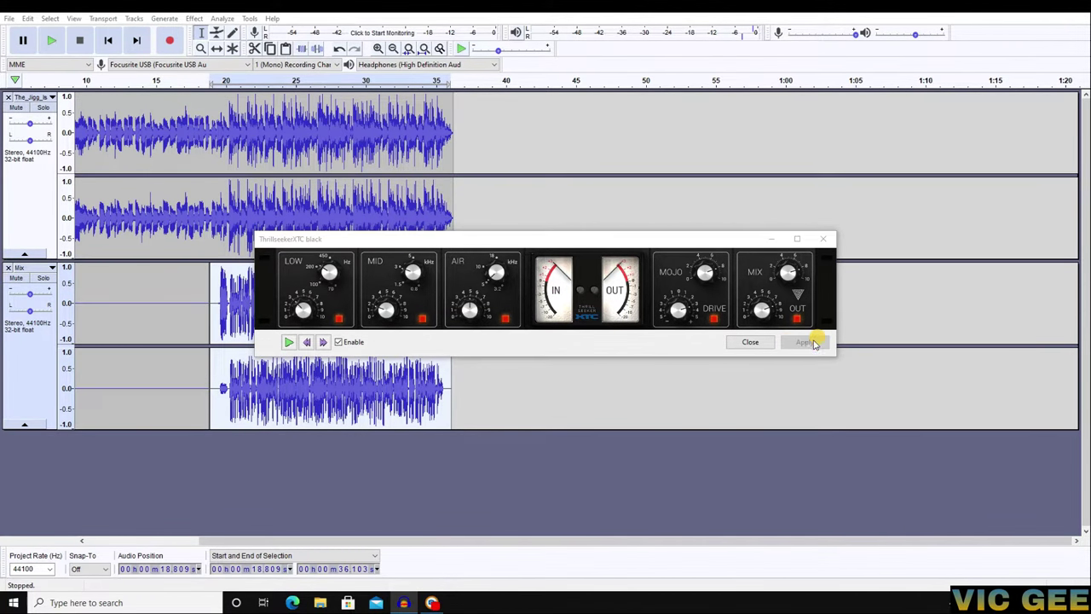
{"action": "left_click", "coordinate": [751, 342]}
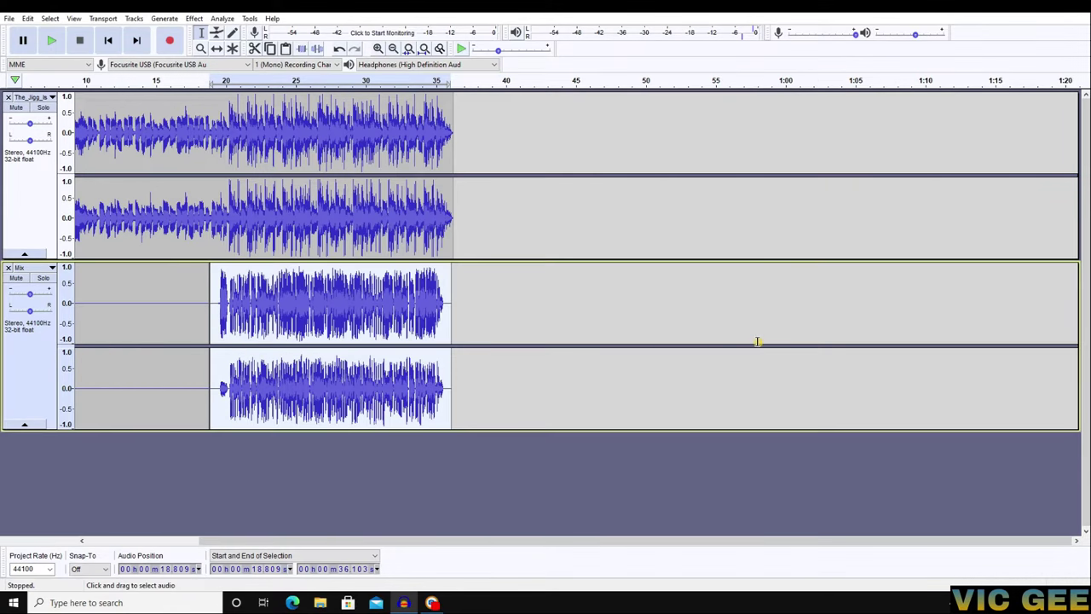
- Apply the BLOCKFISH compressor to the selected vocals with its existing settings and close the effect
{"action": "left_click", "coordinate": [194, 18]}
{"action": "left_click", "coordinate": [273, 226]}
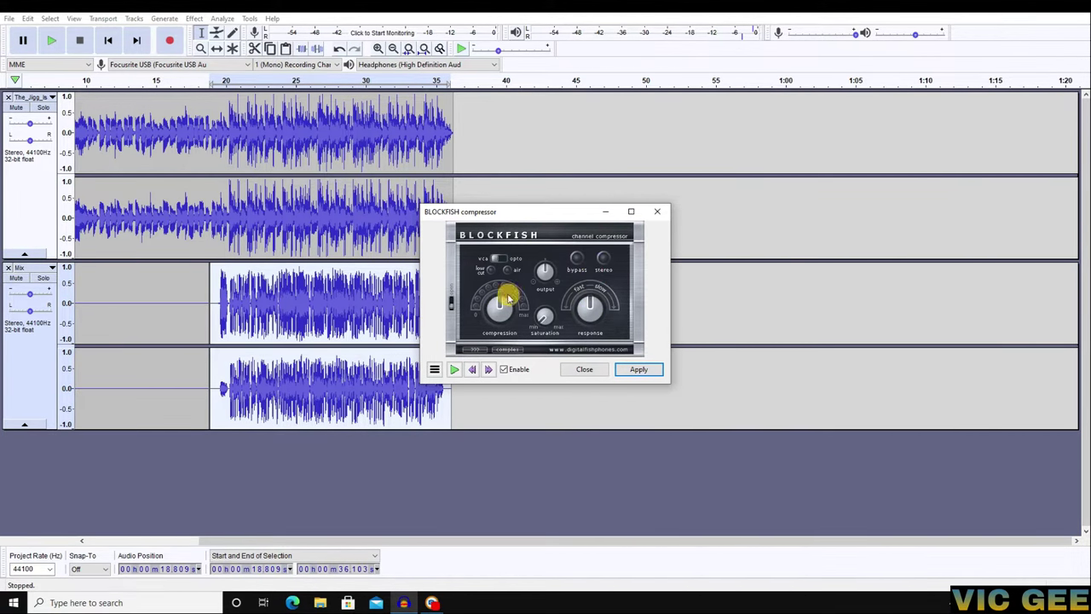
{"action": "left_click", "coordinate": [649, 374]}
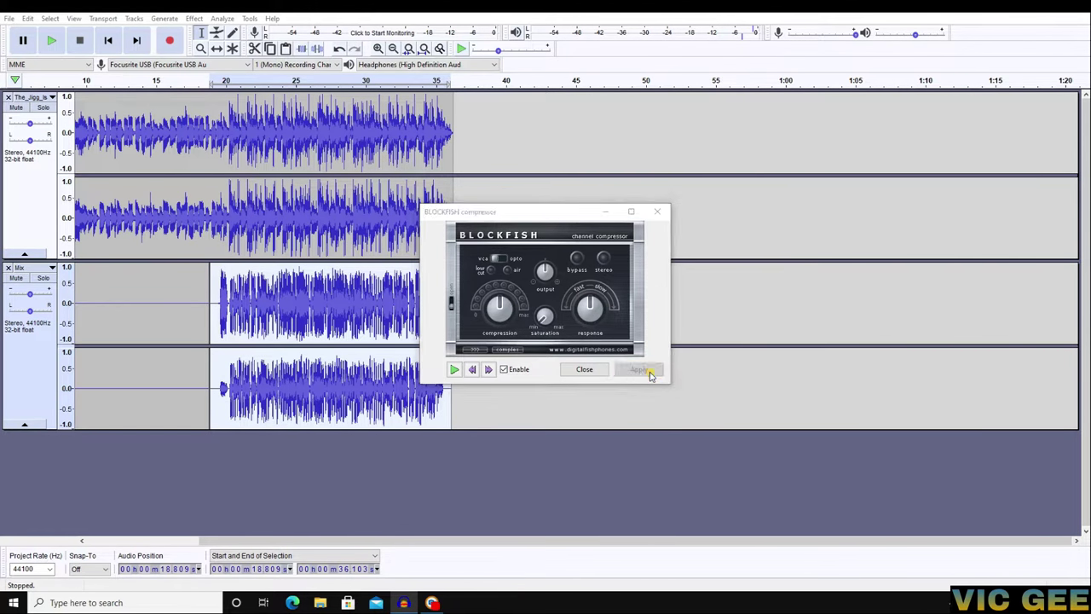
{"action": "left_click", "coordinate": [587, 370]}
- Apply the SPITFISH de-esser to the selected vocals with the sense knob at its midpoint, and close the effect
{"action": "left_click", "coordinate": [194, 19]}
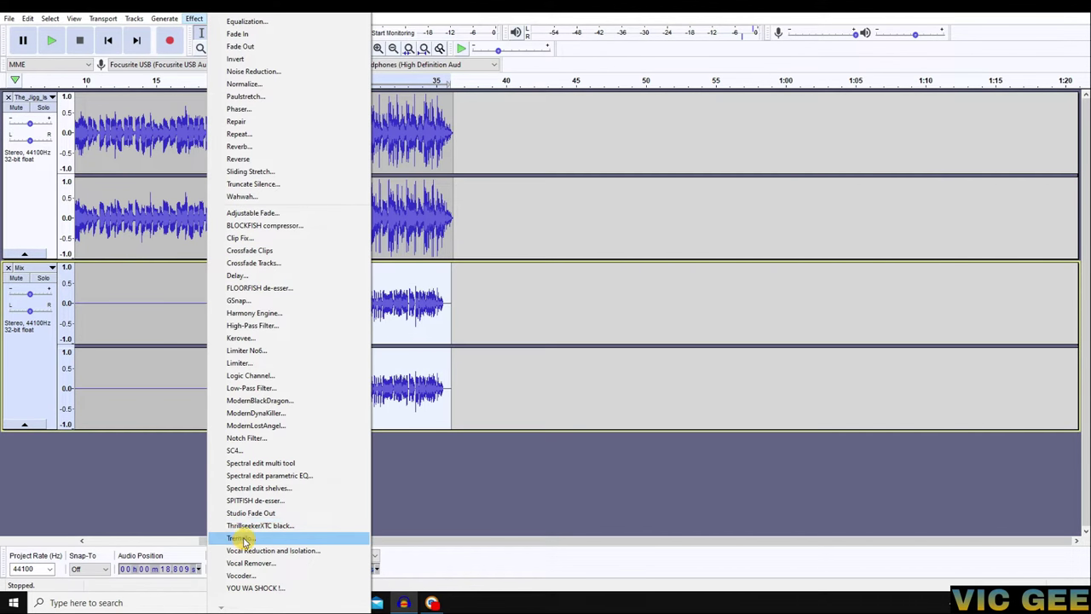
{"action": "left_click", "coordinate": [263, 500]}
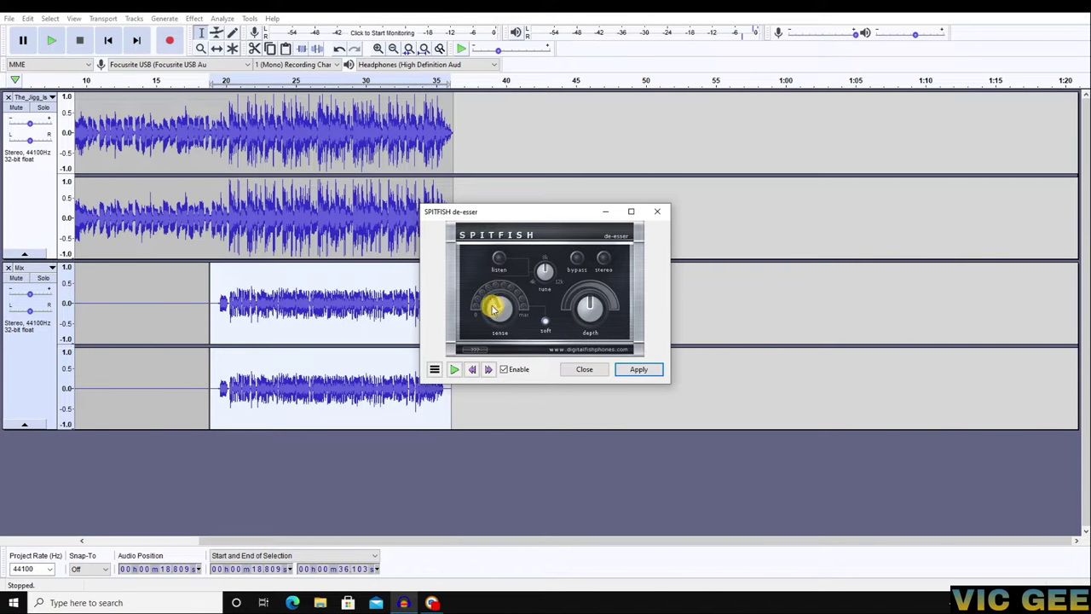
{"action": "left_click_drag", "start_coordinate": [492, 302], "coordinate": [496, 288]}
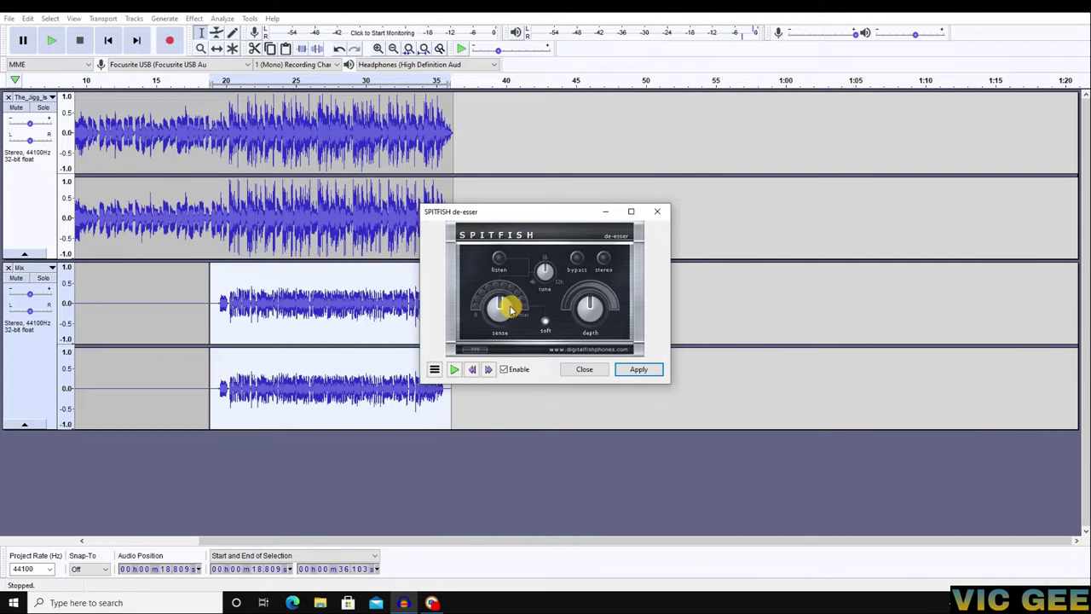
{"action": "left_click", "coordinate": [641, 370]}
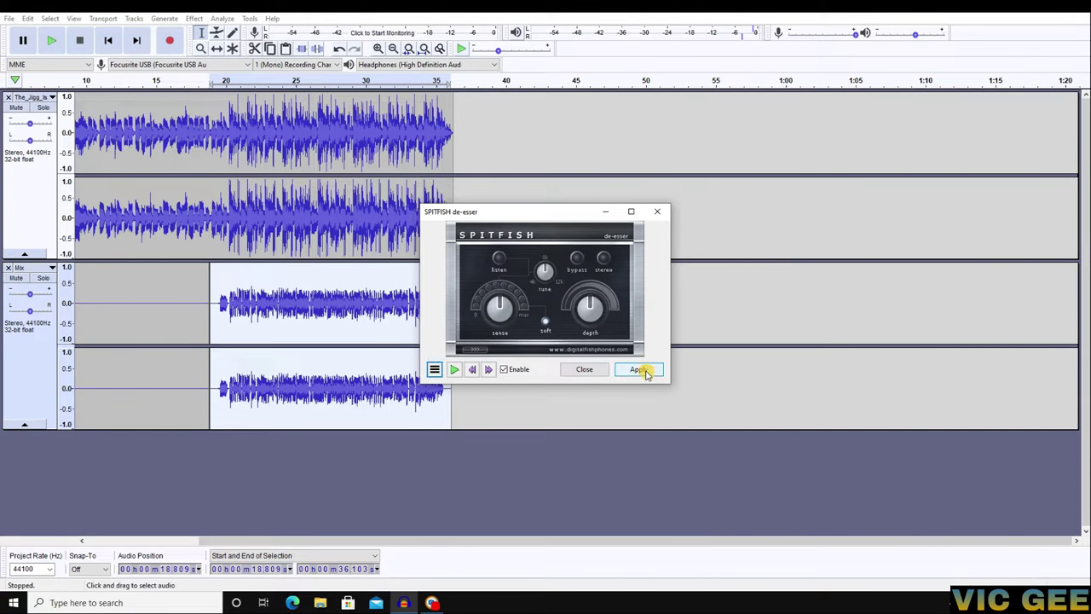
{"action": "left_click", "coordinate": [584, 370]}
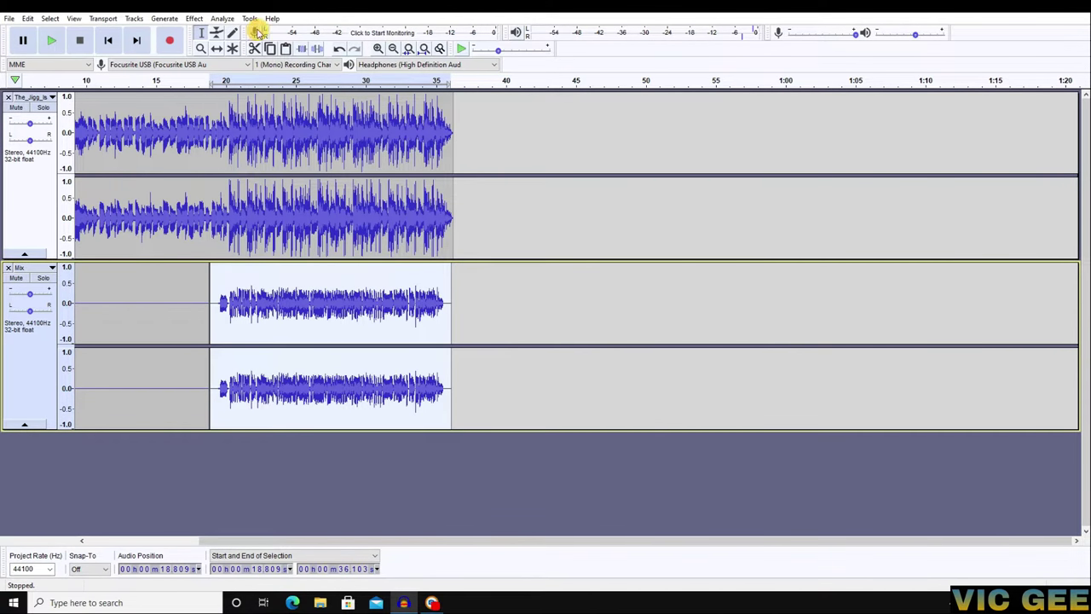
- Apply the Logic Channel effect to the selected vocals with its factory preset "Program 1", and close the effect
{"action": "left_click", "coordinate": [195, 17]}
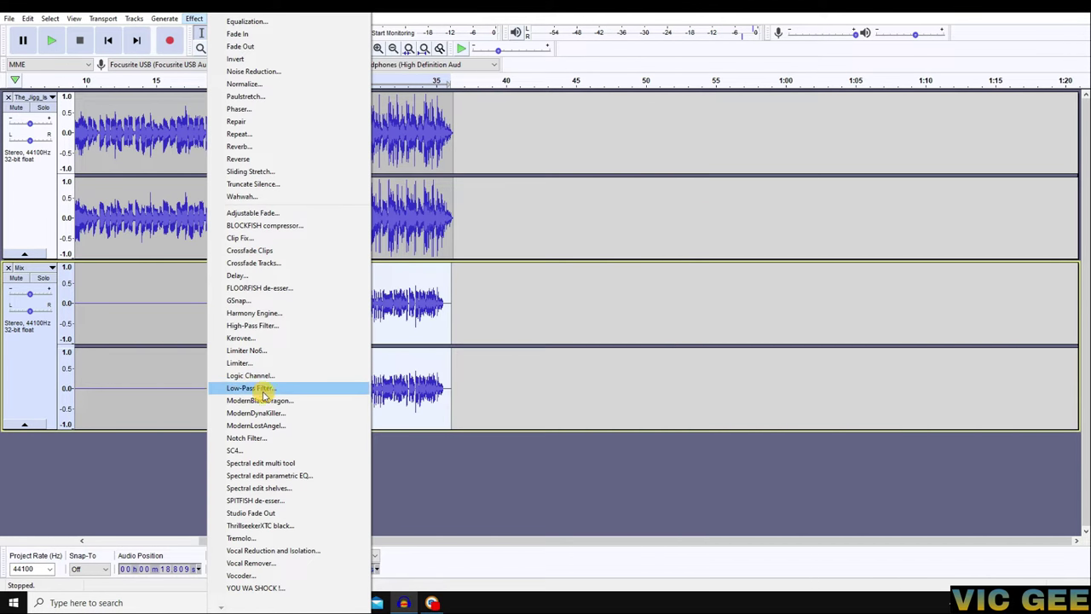
{"action": "left_click", "coordinate": [265, 379]}
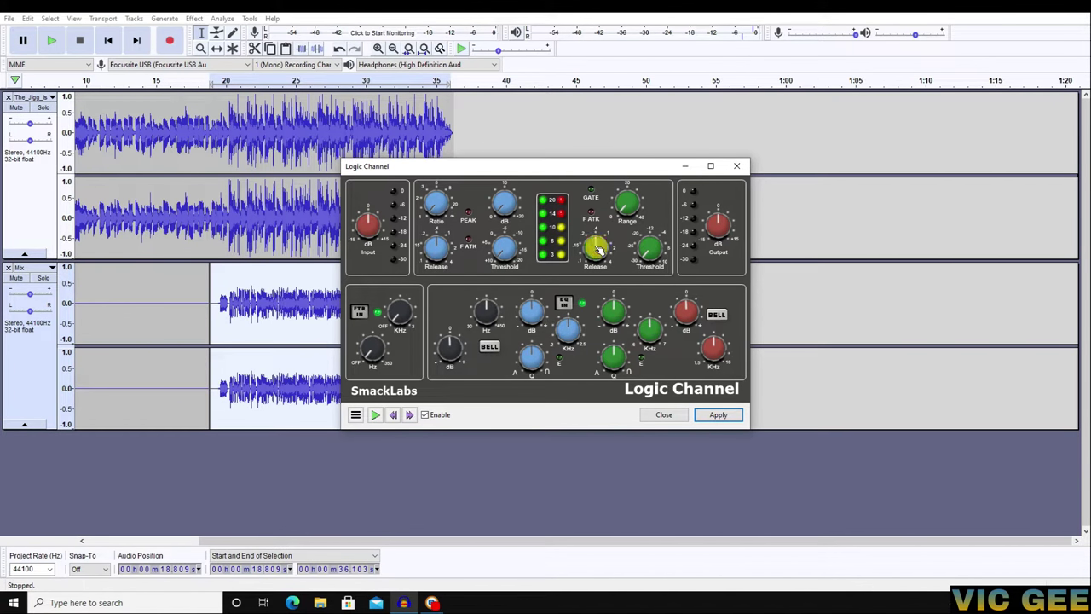
{"action": "left_click", "coordinate": [355, 414]}
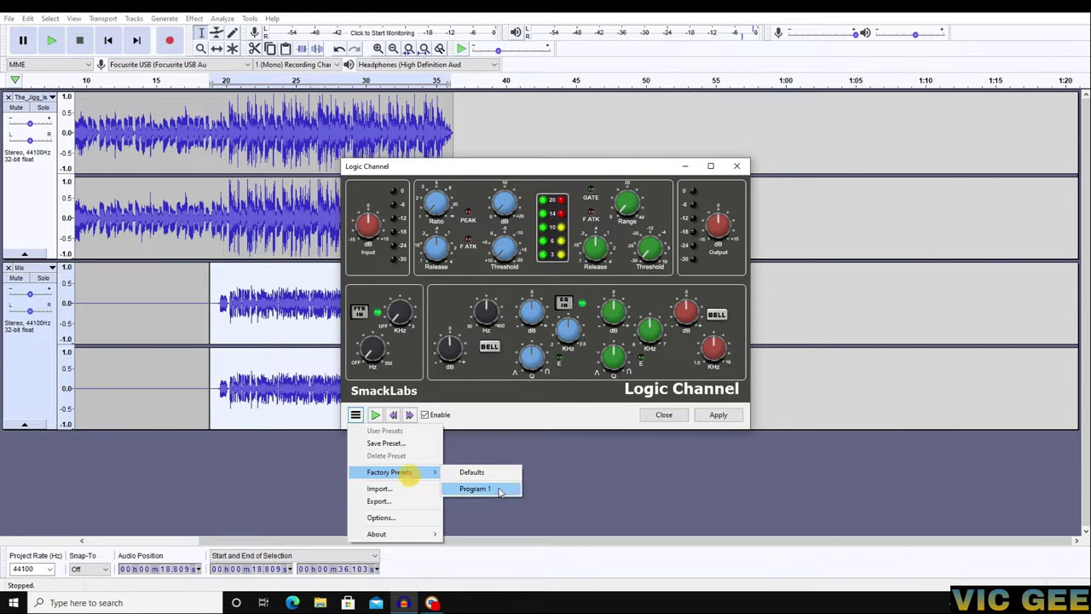
{"action": "left_click", "coordinate": [499, 490]}
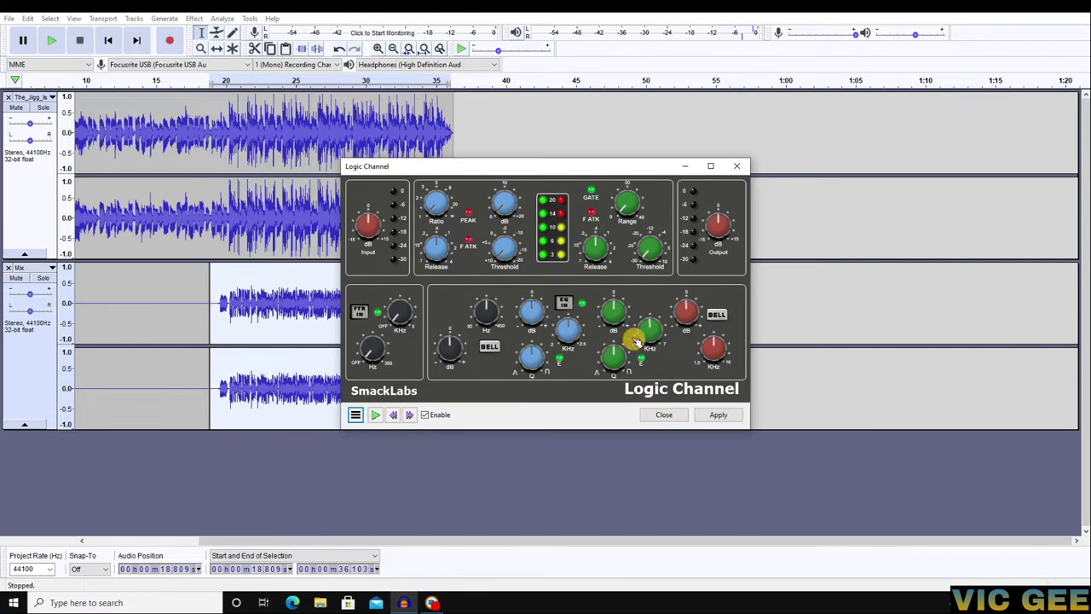
{"action": "left_click", "coordinate": [719, 415]}
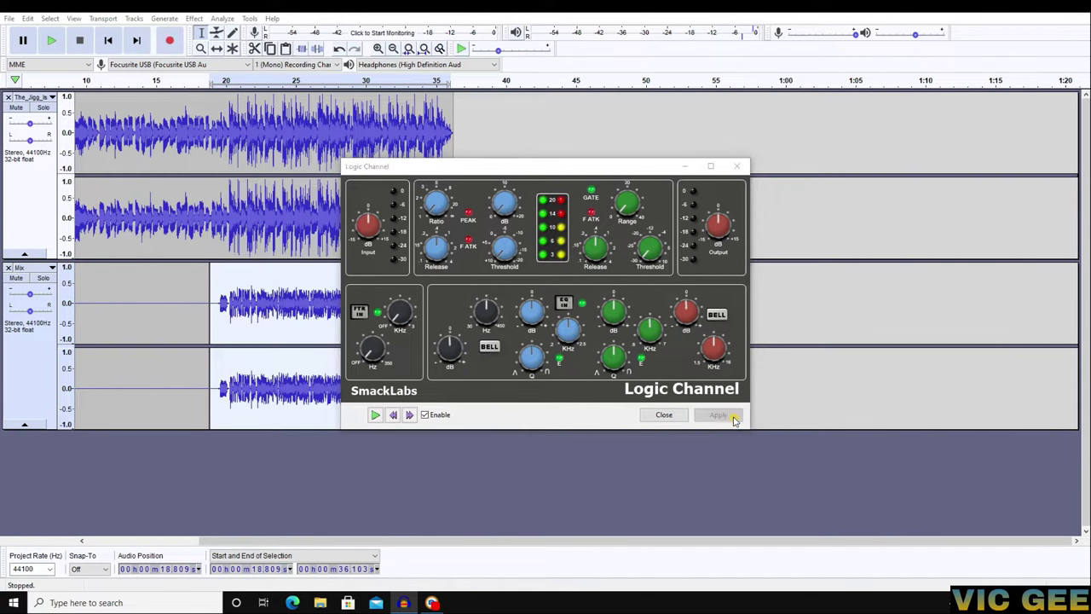
{"action": "left_click", "coordinate": [664, 415]}
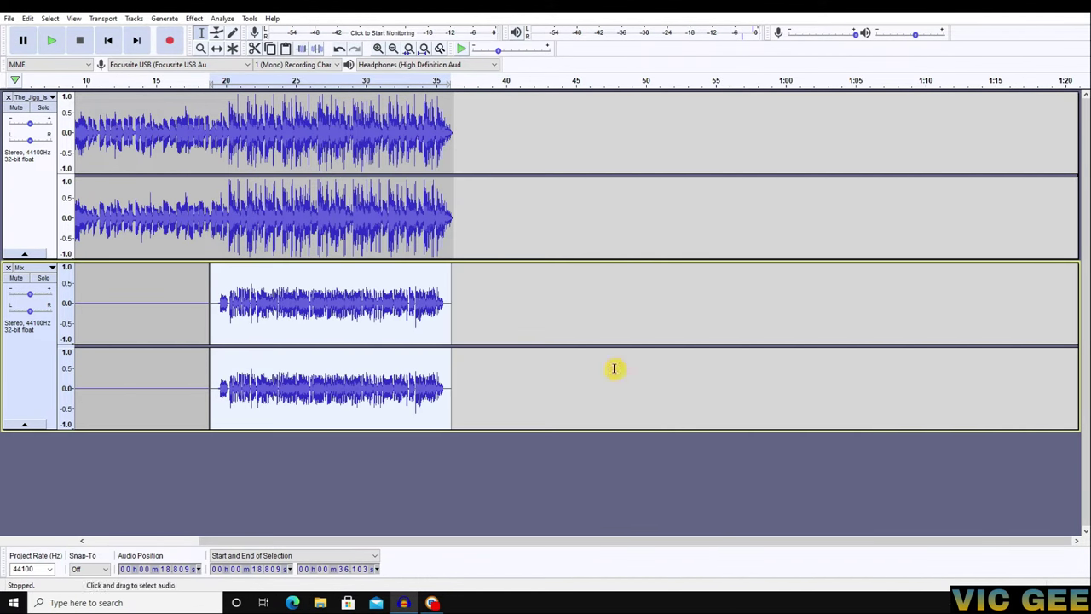
- Apply the ModernDynaKiller compressor to the selected vocals with its existing settings and close the effect
{"action": "left_click", "coordinate": [194, 18]}
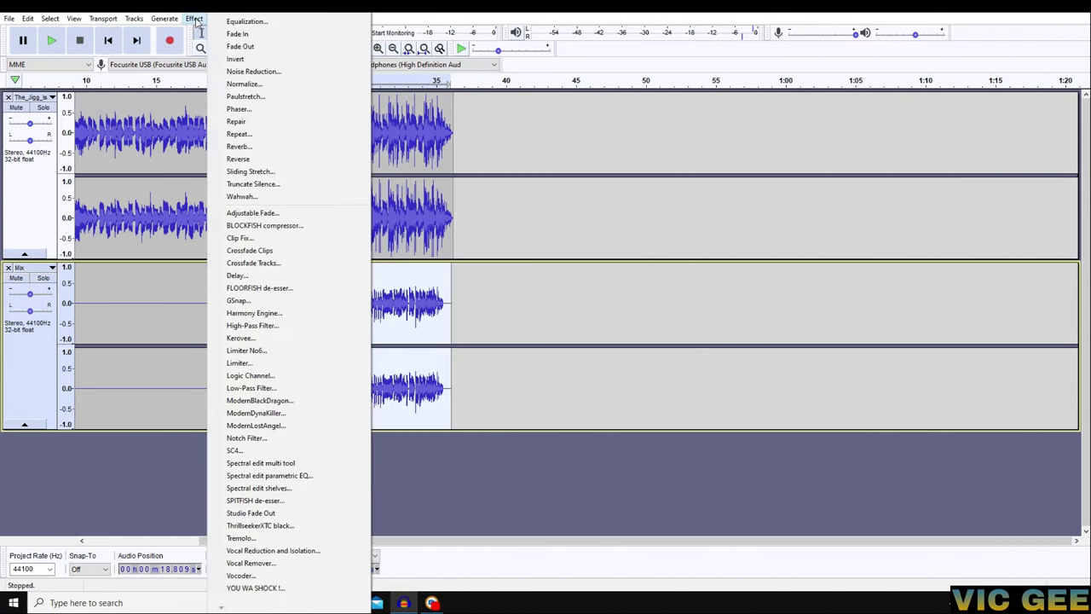
{"action": "left_click", "coordinate": [275, 415]}
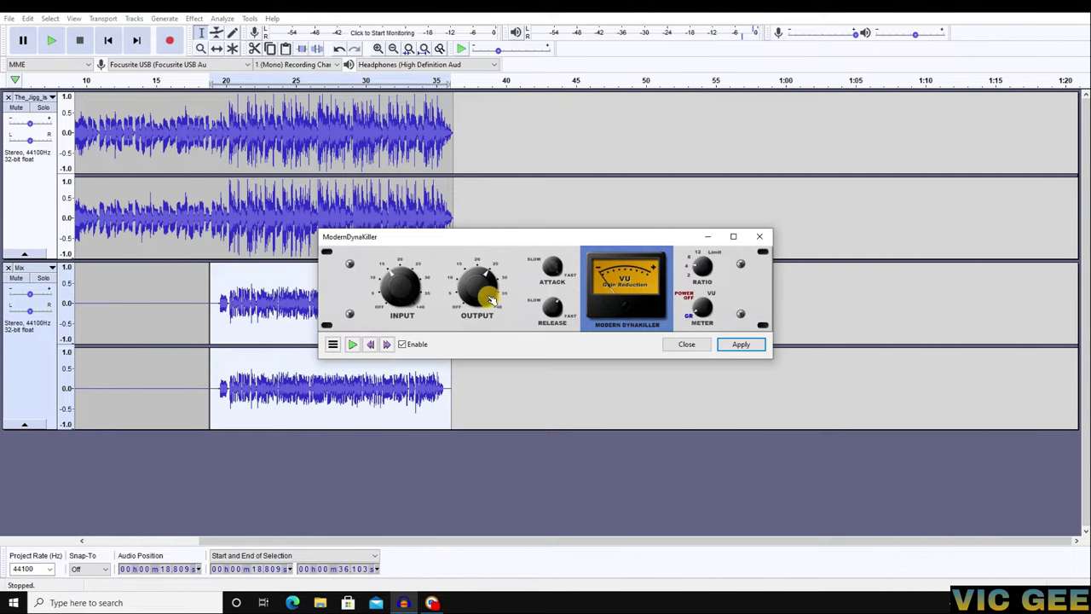
{"action": "left_click", "coordinate": [743, 344]}
{"action": "left_click", "coordinate": [699, 345]}
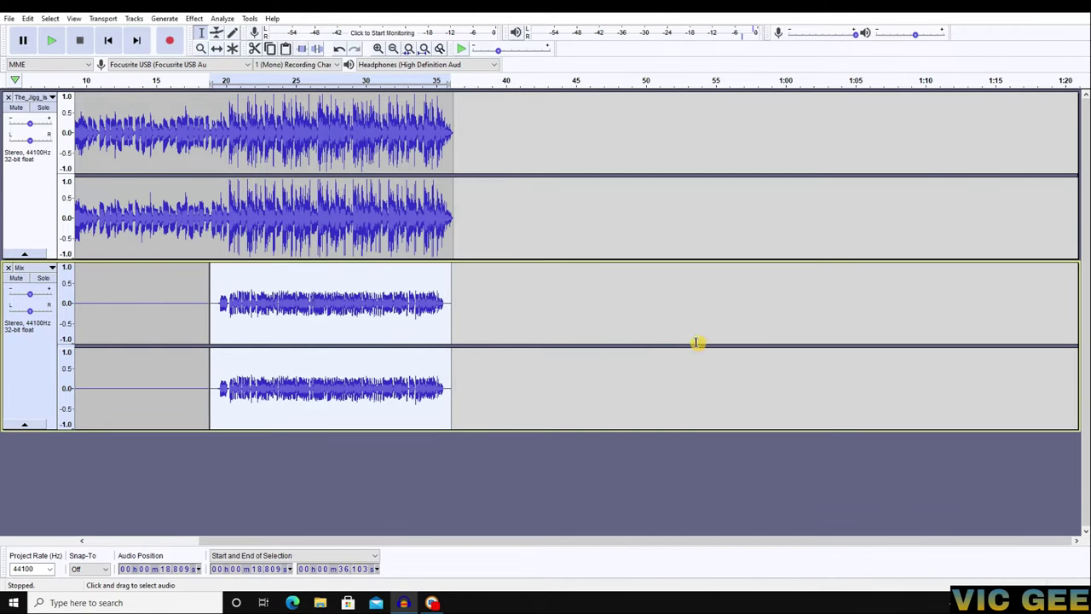
- Normalize the selected vocals to a peak amplitude of -1.0 dB with DC offset removal on
{"action": "left_click", "coordinate": [192, 18]}
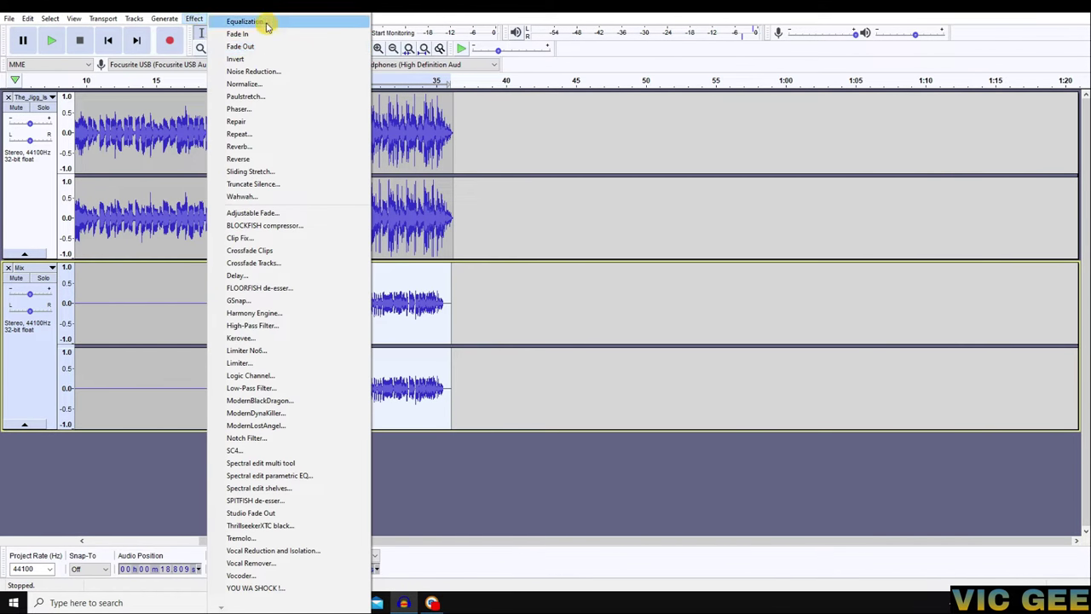
{"action": "left_click", "coordinate": [277, 83]}
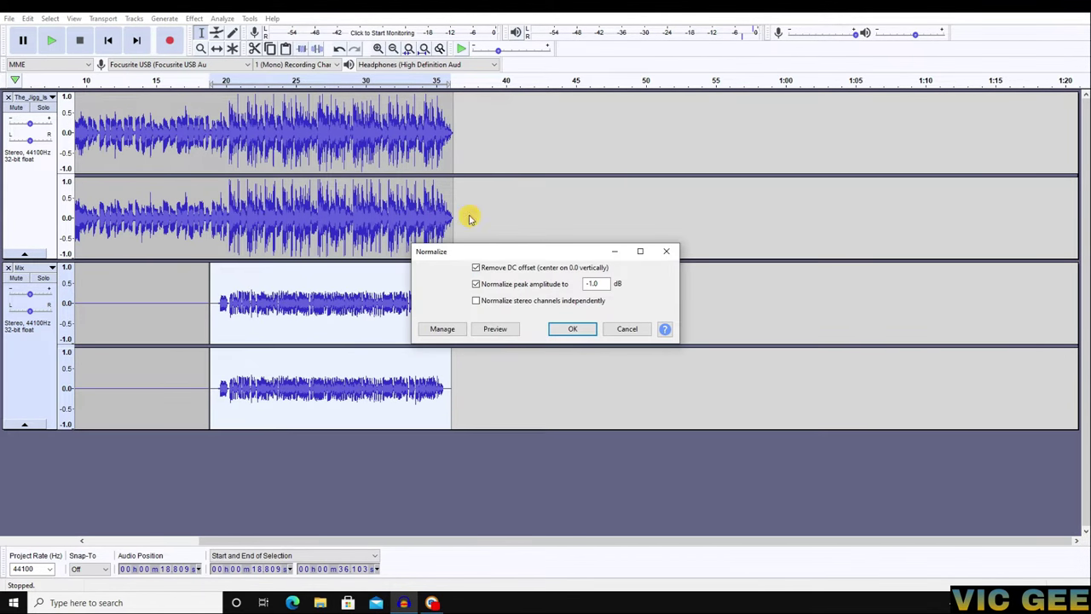
{"action": "left_click", "coordinate": [570, 329]}
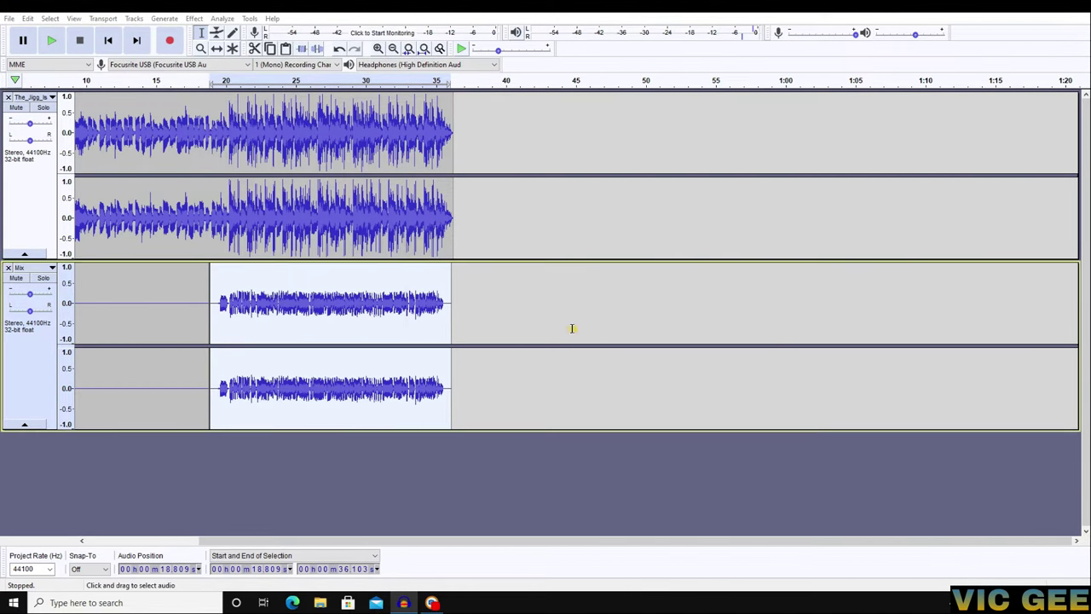
- Apply an Echo to the selected vocals with a delay time of 0.1 seconds and a decay factor of 0
{"action": "left_click", "coordinate": [194, 18]}
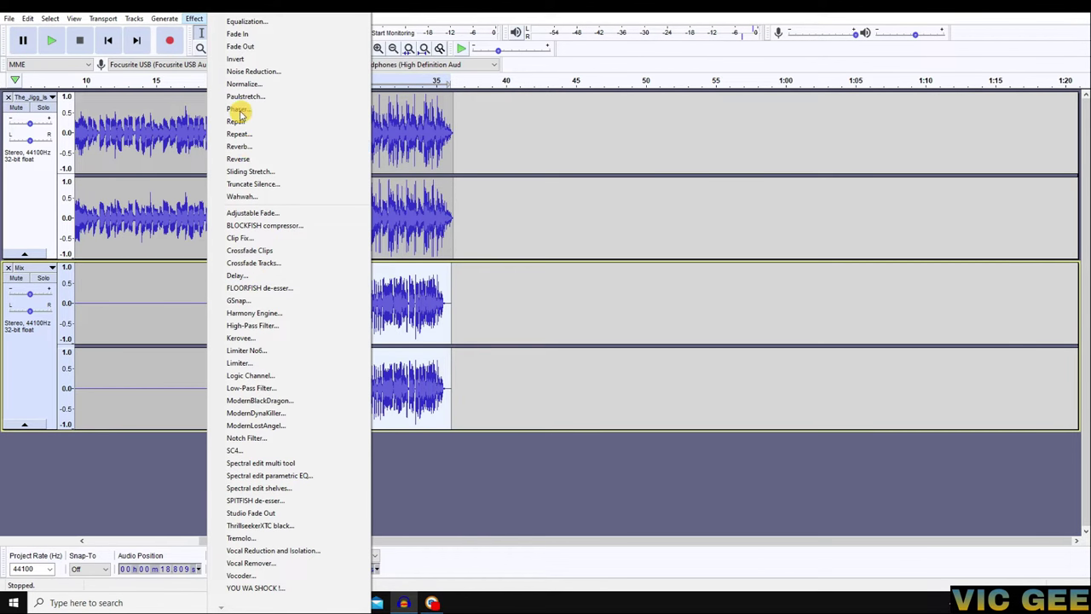
{"action": "mouse_move", "coordinate": [221, 13]}
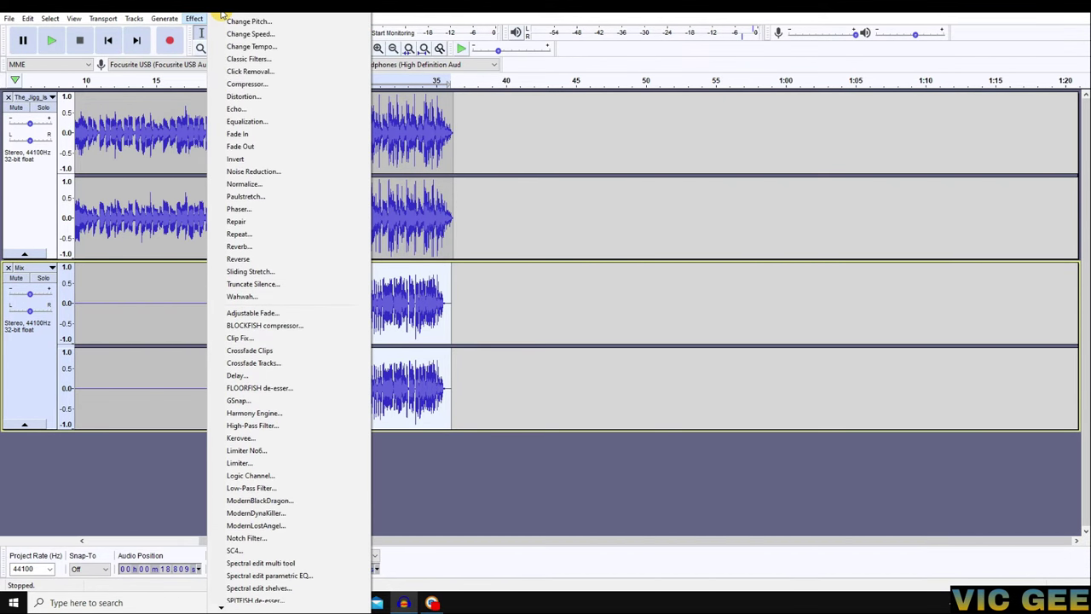
{"action": "left_click", "coordinate": [238, 162]}
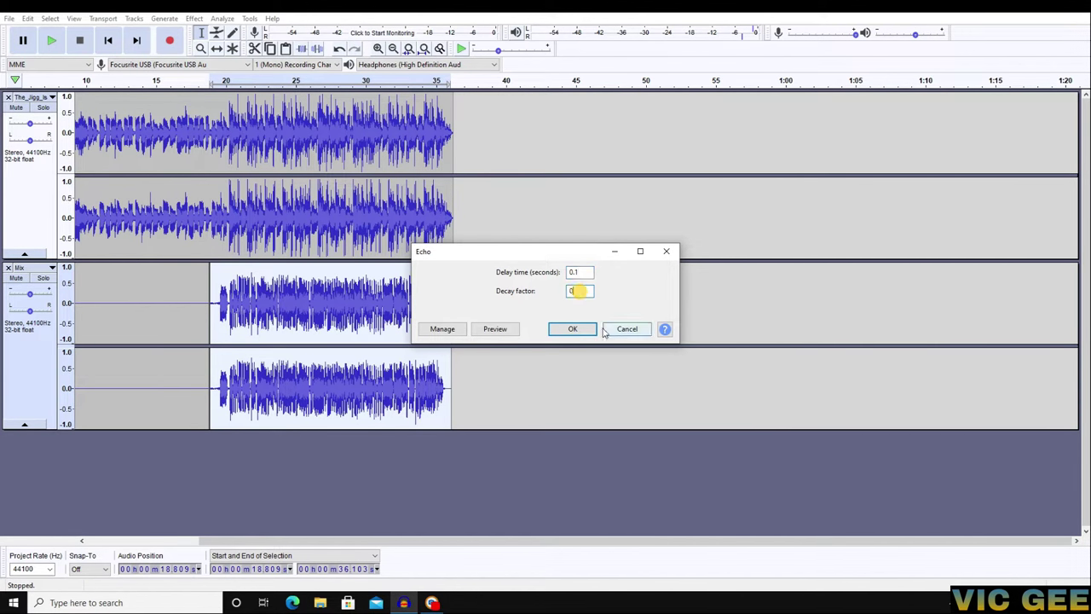
{"action": "left_click", "coordinate": [576, 328]}
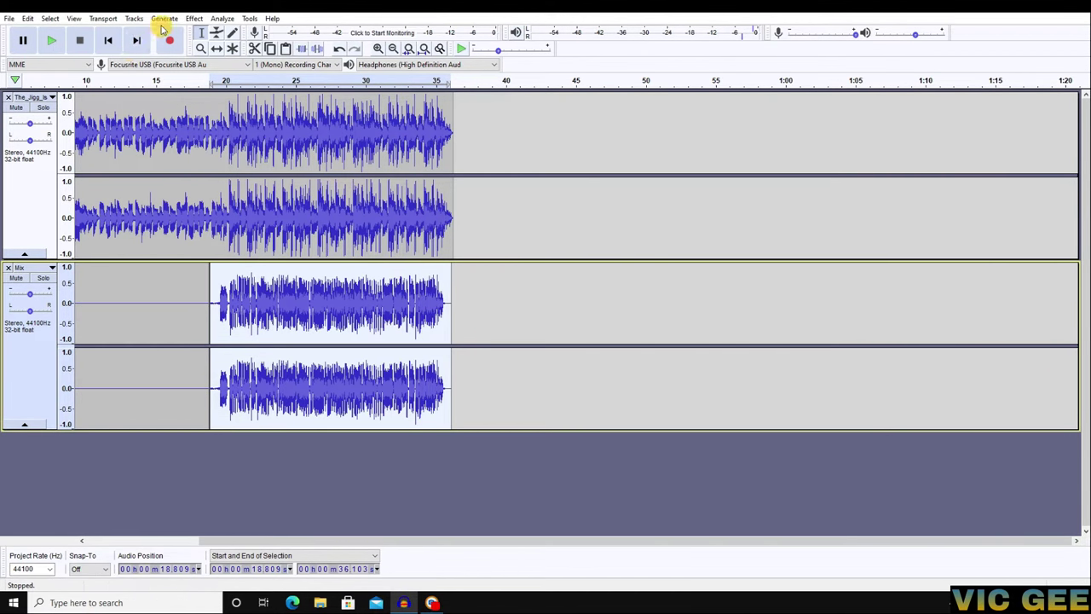
- Apply the ModernLostAngel opto compressor to the selected vocals with its existing settings and close the effect
{"action": "left_click", "coordinate": [194, 18]}
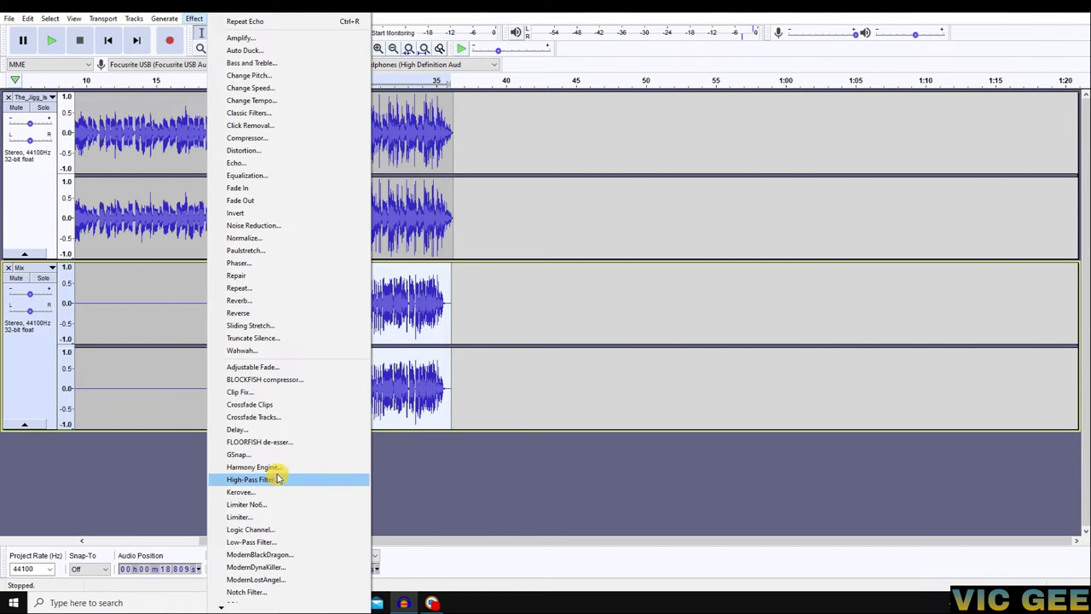
{"action": "mouse_move", "coordinate": [244, 602]}
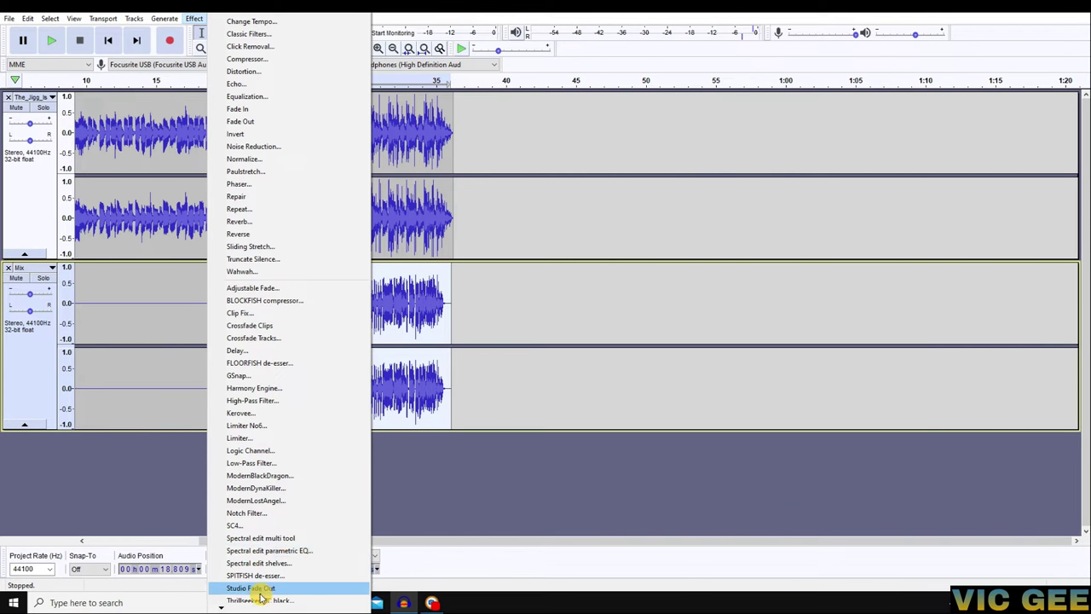
{"action": "scroll", "coordinate": [260, 599], "scroll_direction": "down", "scroll_amount": 2}
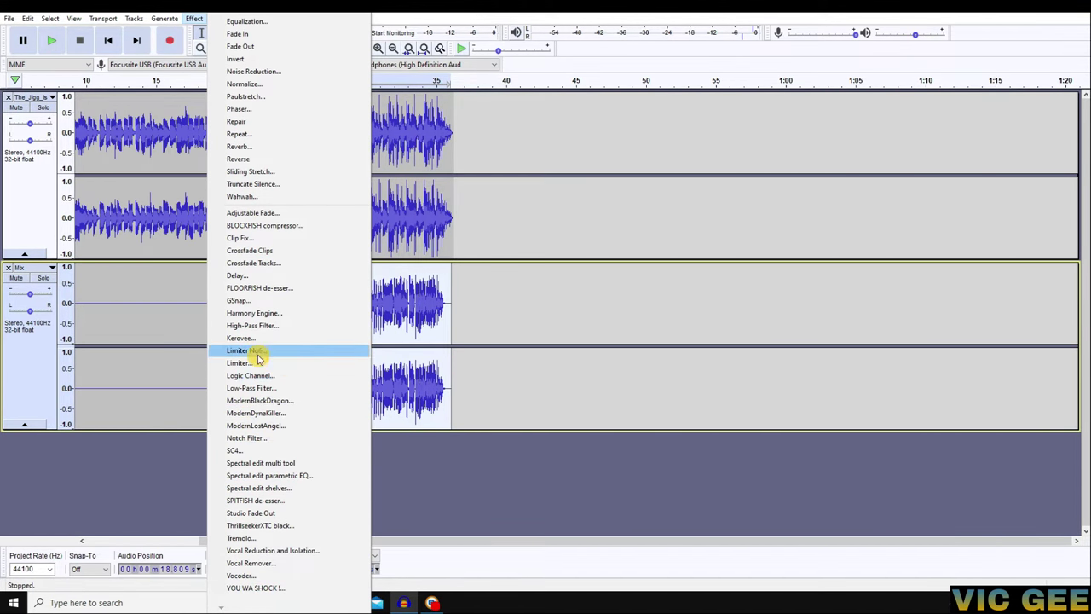
{"action": "left_click", "coordinate": [256, 425]}
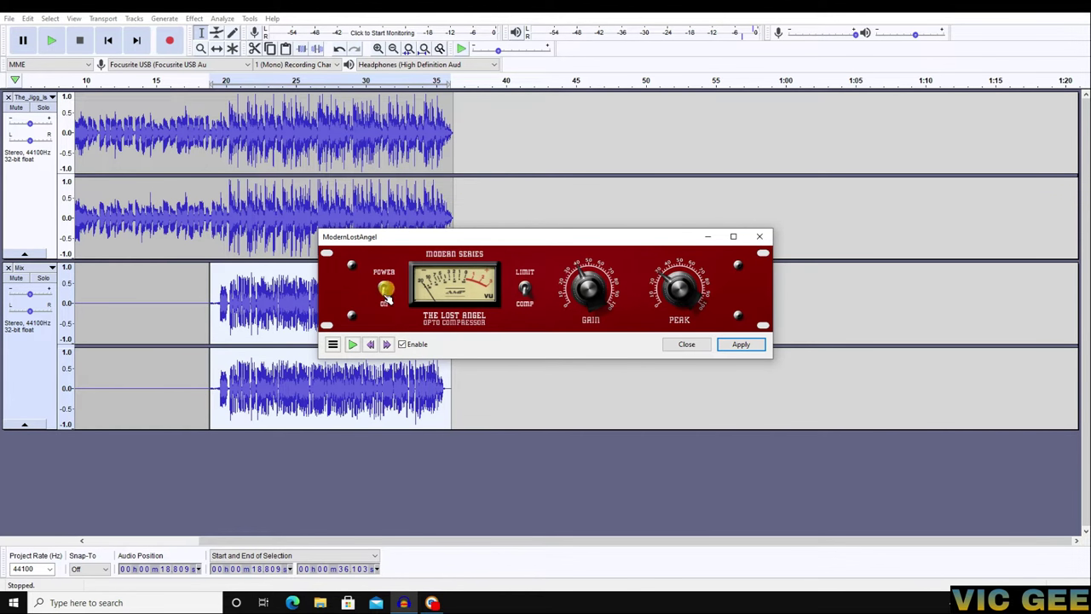
{"action": "left_click", "coordinate": [529, 290]}
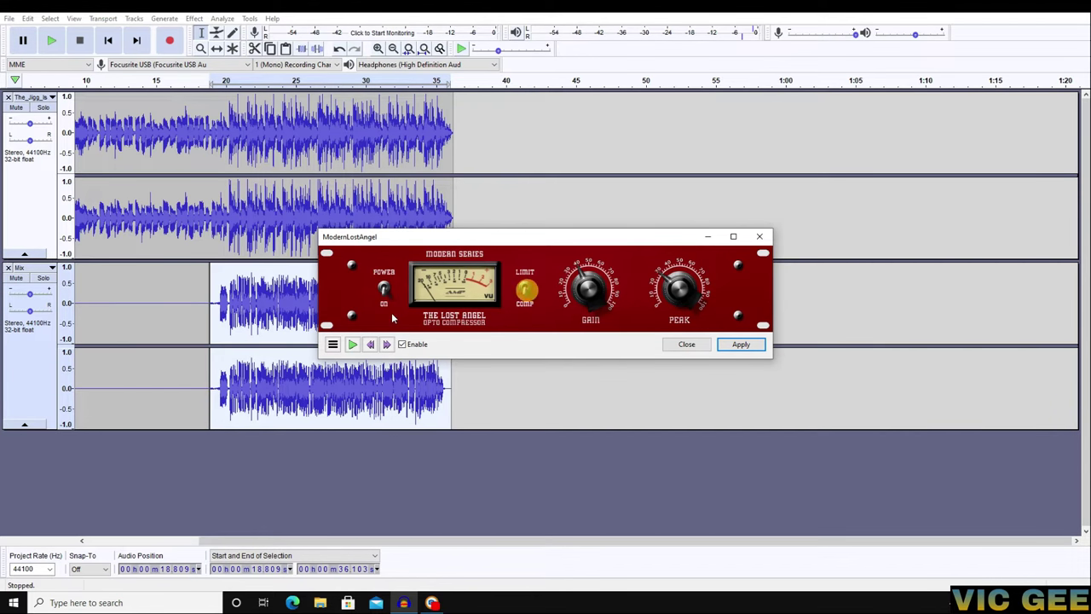
{"action": "left_click", "coordinate": [524, 294]}
{"action": "left_click", "coordinate": [528, 298]}
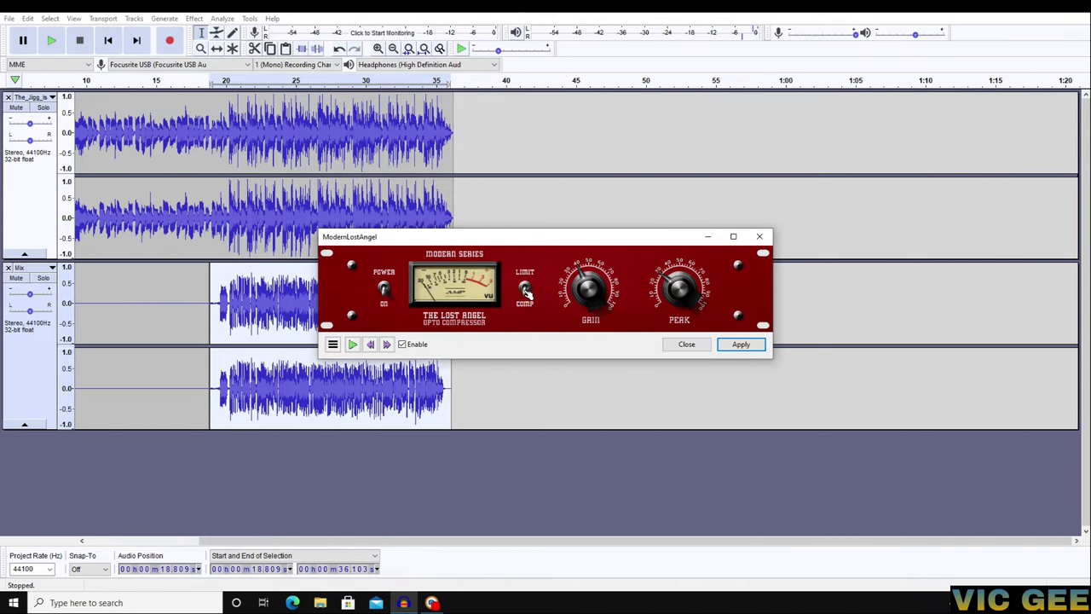
{"action": "left_click", "coordinate": [597, 293]}
{"action": "left_click_drag", "start_coordinate": [593, 292], "coordinate": [590, 290]}
{"action": "left_click", "coordinate": [679, 300]}
{"action": "left_click", "coordinate": [726, 347]}
{"action": "left_click", "coordinate": [687, 346]}
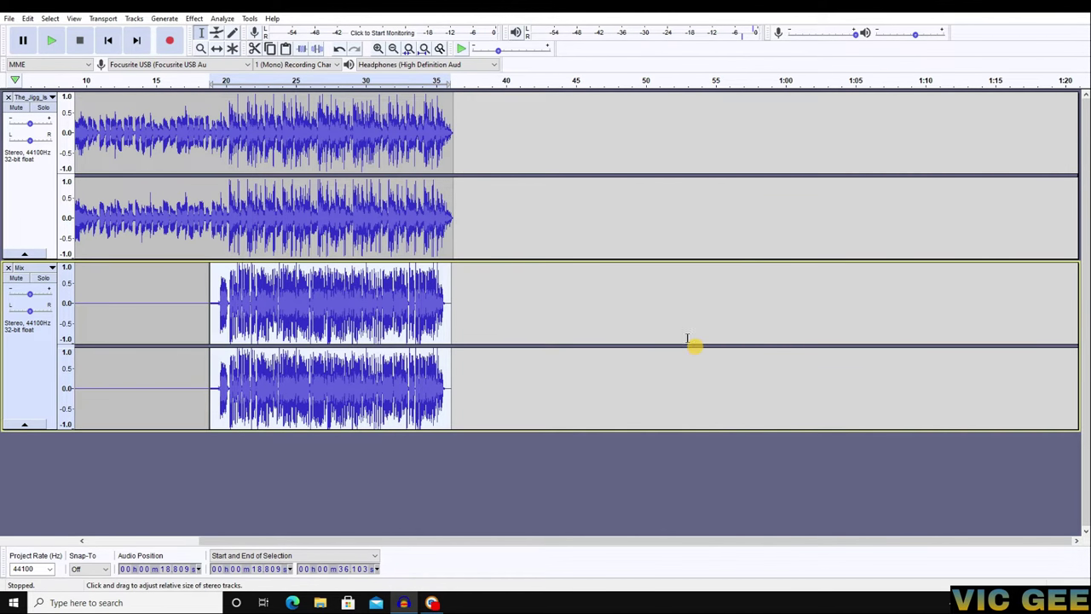
- Normalize the selected vocals to a peak amplitude of -1.0 dB with DC offset removal on
{"action": "left_click", "coordinate": [194, 19]}
{"action": "left_click", "coordinate": [244, 83]}
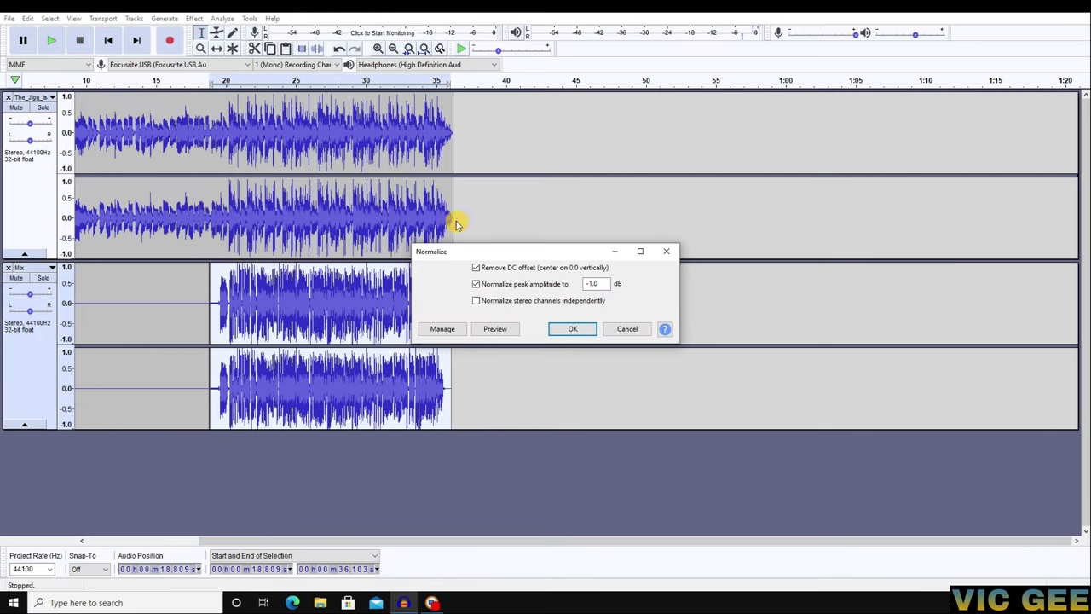
{"action": "left_click", "coordinate": [577, 330]}
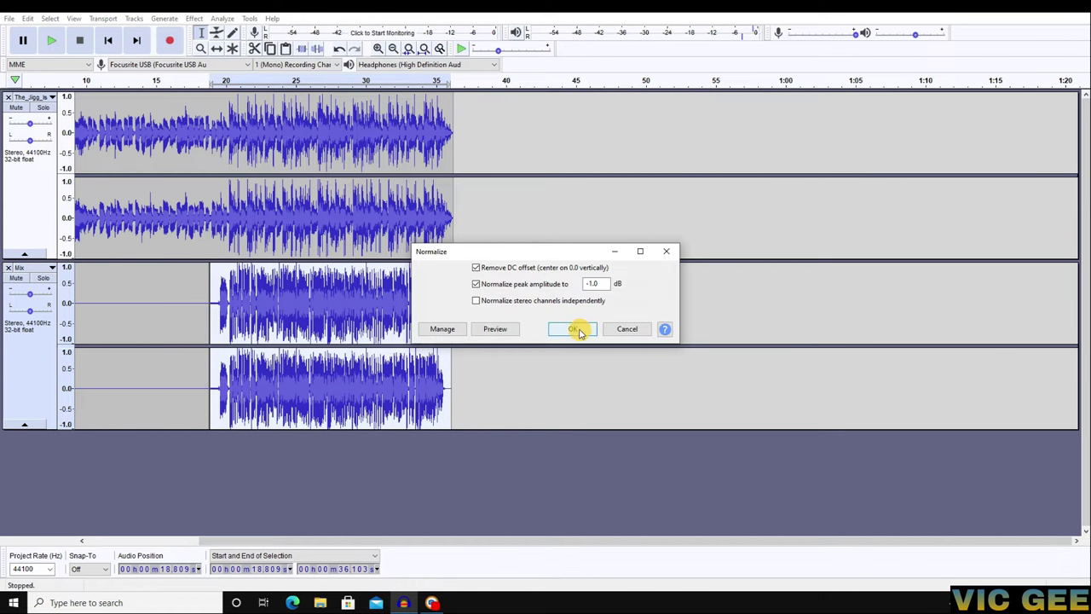
- Start the Compressor on the selected vocals and load its factory preset "Defaults"
{"action": "left_click", "coordinate": [195, 18]}
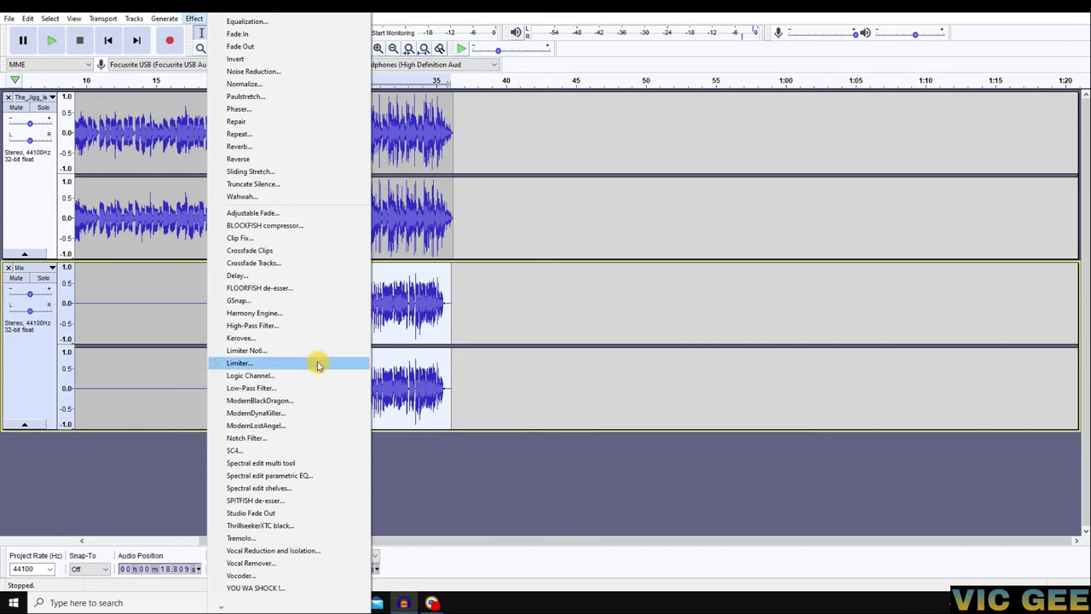
{"action": "mouse_move", "coordinate": [223, 15]}
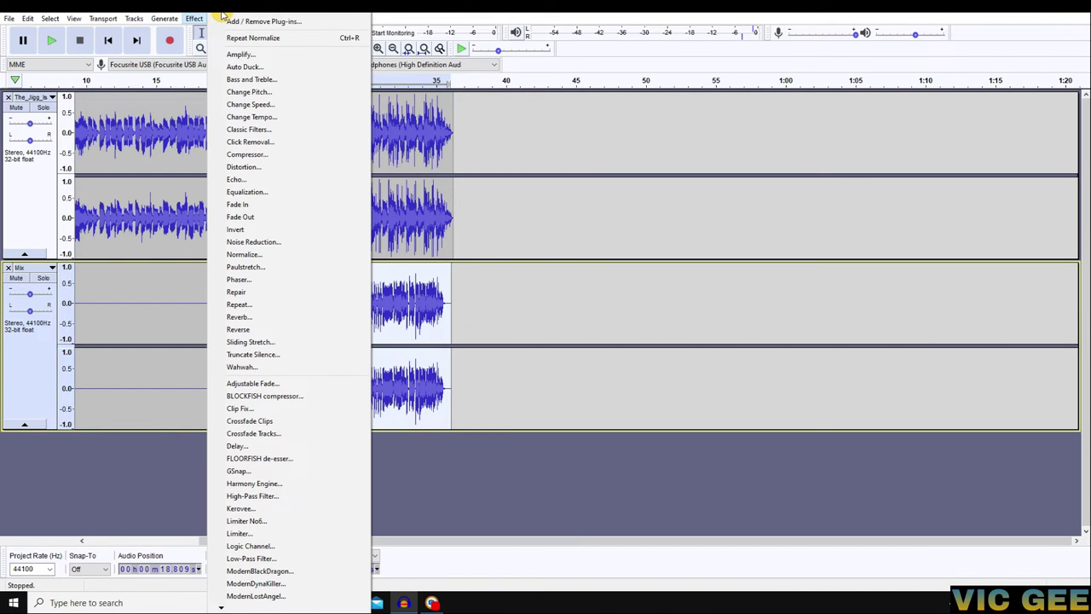
{"action": "left_click", "coordinate": [255, 160]}
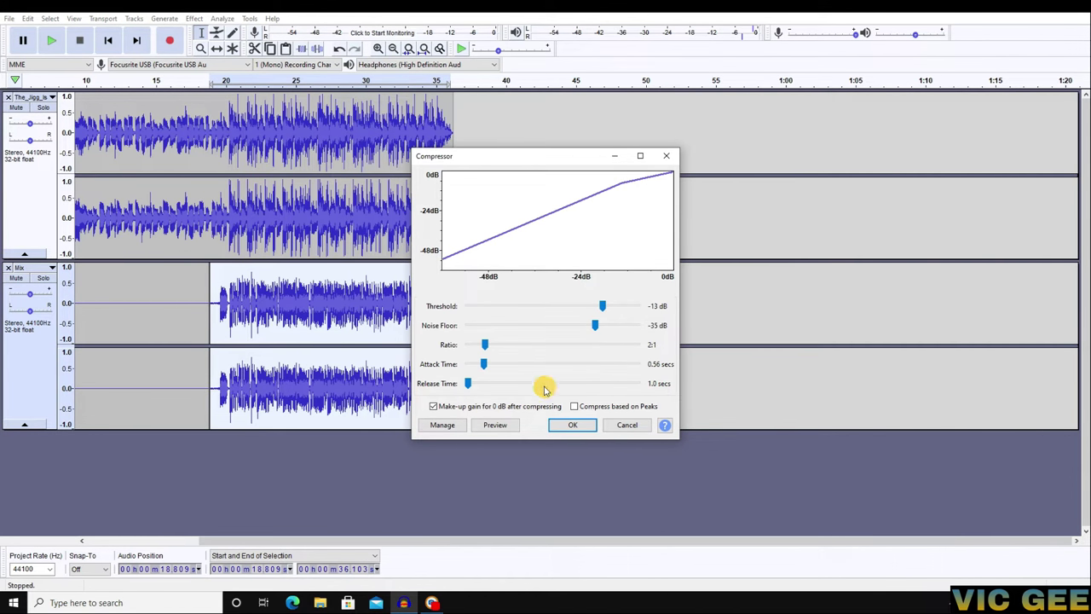
{"action": "left_click", "coordinate": [460, 424]}
{"action": "mouse_move", "coordinate": [476, 483]}
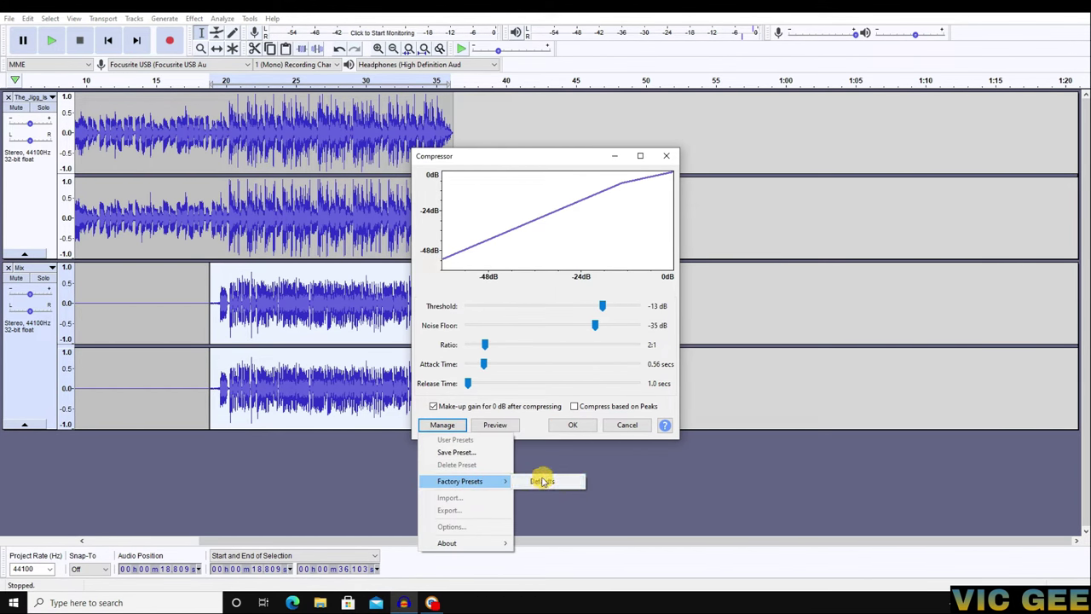
{"action": "left_click", "coordinate": [546, 481]}
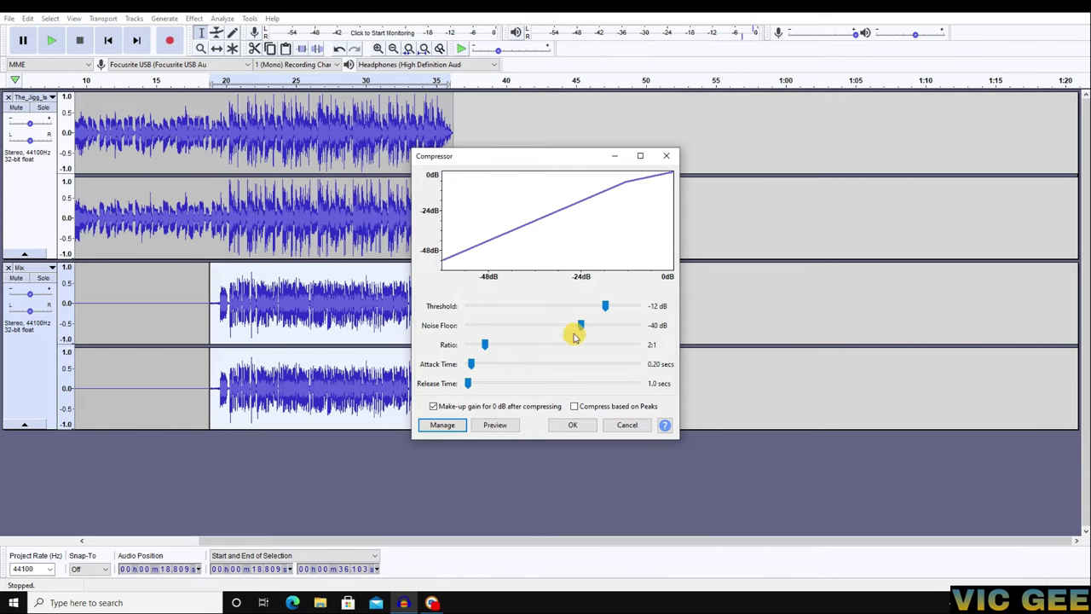
{"action": "left_click", "coordinate": [442, 424]}
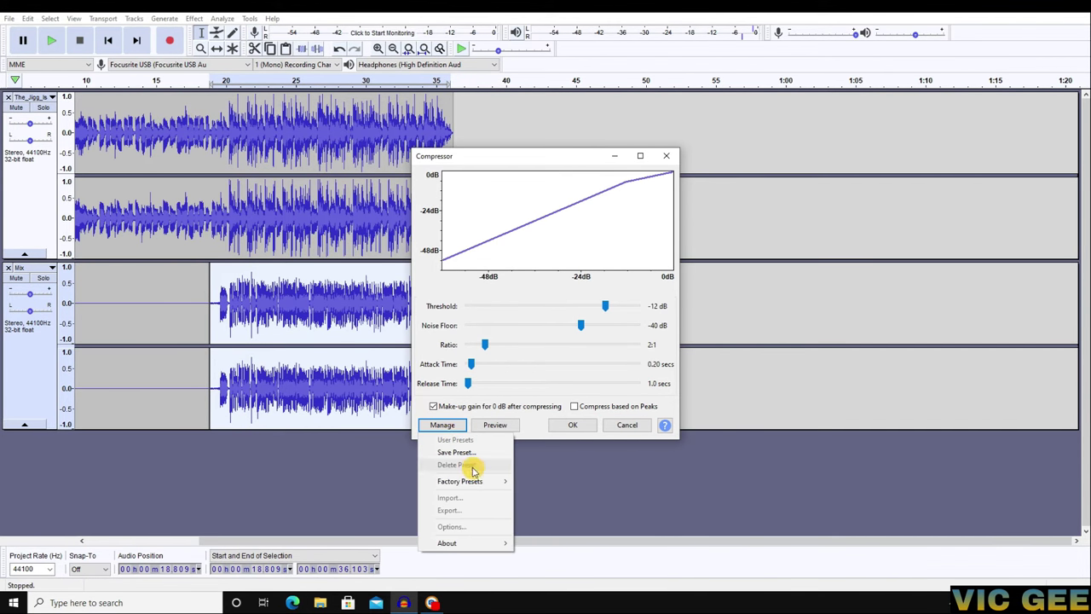
{"action": "mouse_move", "coordinate": [487, 480]}
{"action": "left_click", "coordinate": [541, 480]}
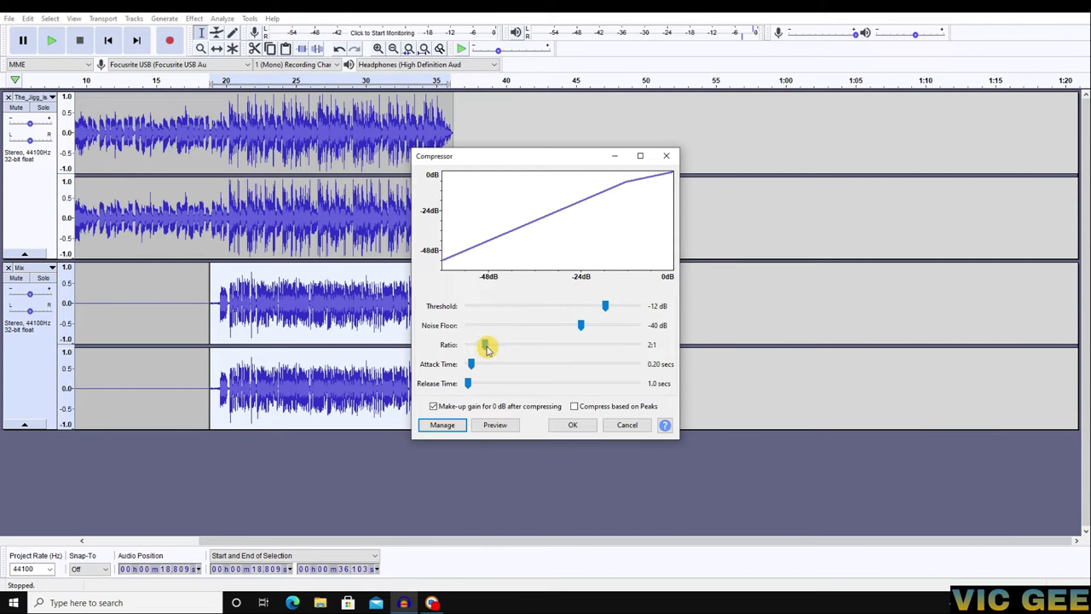
- Lengthen the compressor's attack time past 1.6 seconds and apply the compression to the selected vocals
{"action": "left_click_drag", "start_coordinate": [471, 364], "coordinate": [503, 369]}
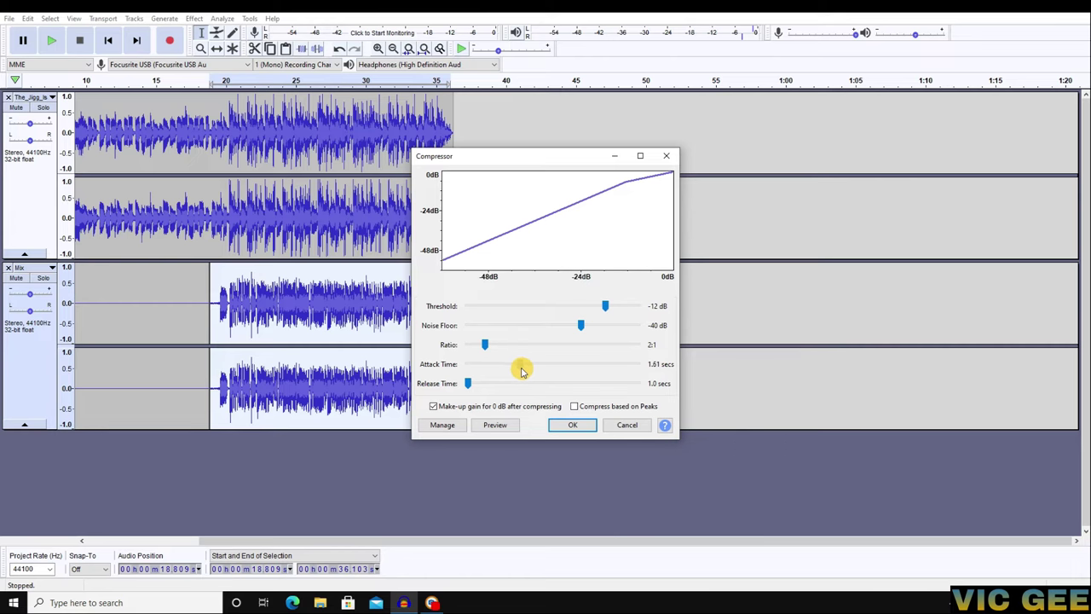
{"action": "left_click_drag", "start_coordinate": [528, 371], "coordinate": [537, 371]}
{"action": "left_click", "coordinate": [576, 425]}
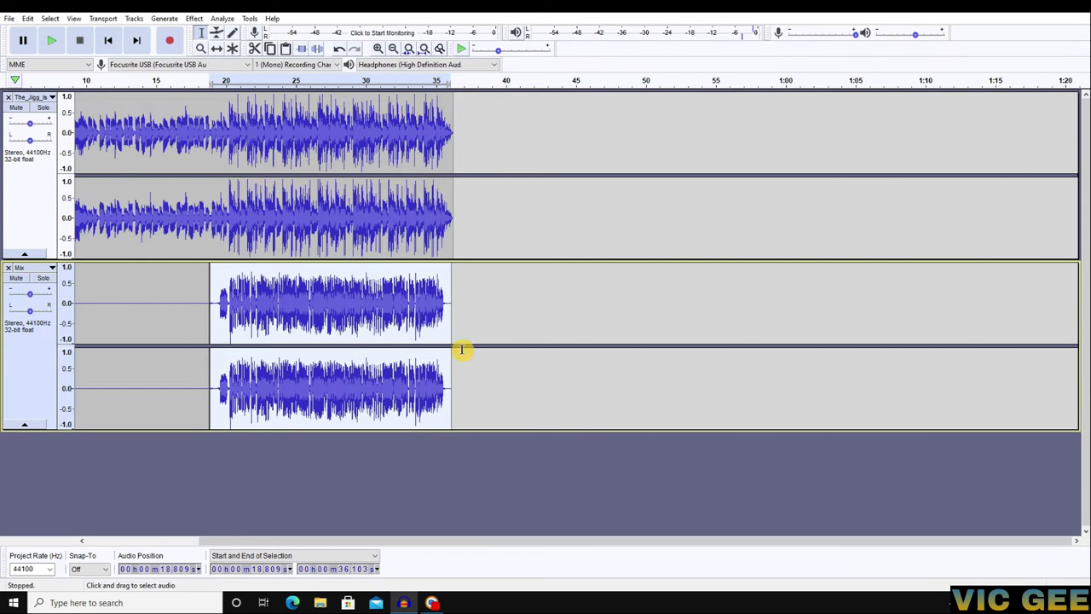
{"action": "left_click", "coordinate": [195, 20]}
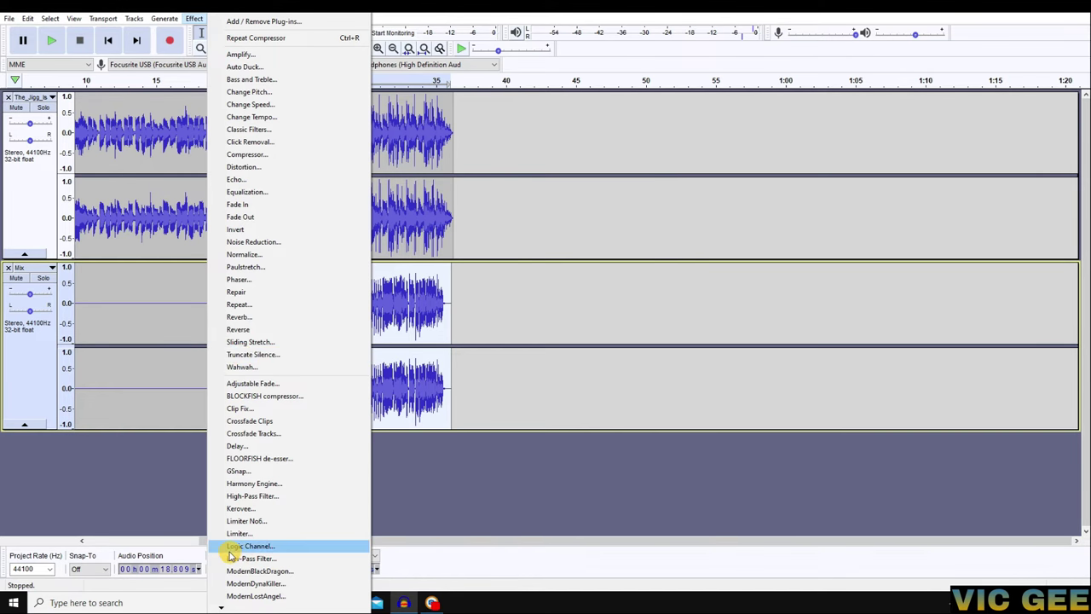
{"action": "mouse_move", "coordinate": [222, 606]}
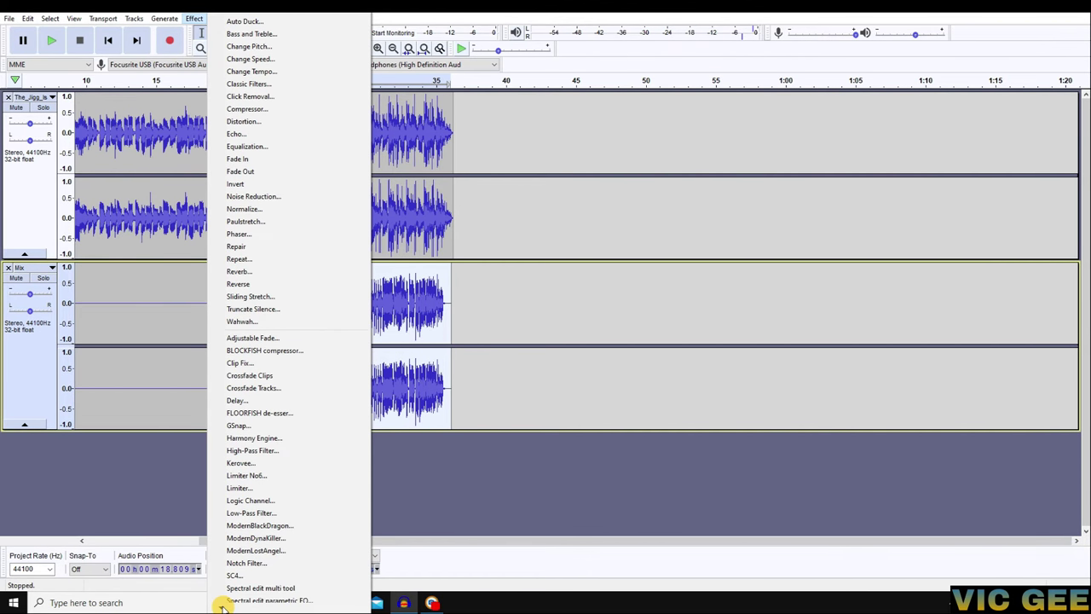
{"action": "left_click", "coordinate": [282, 506]}
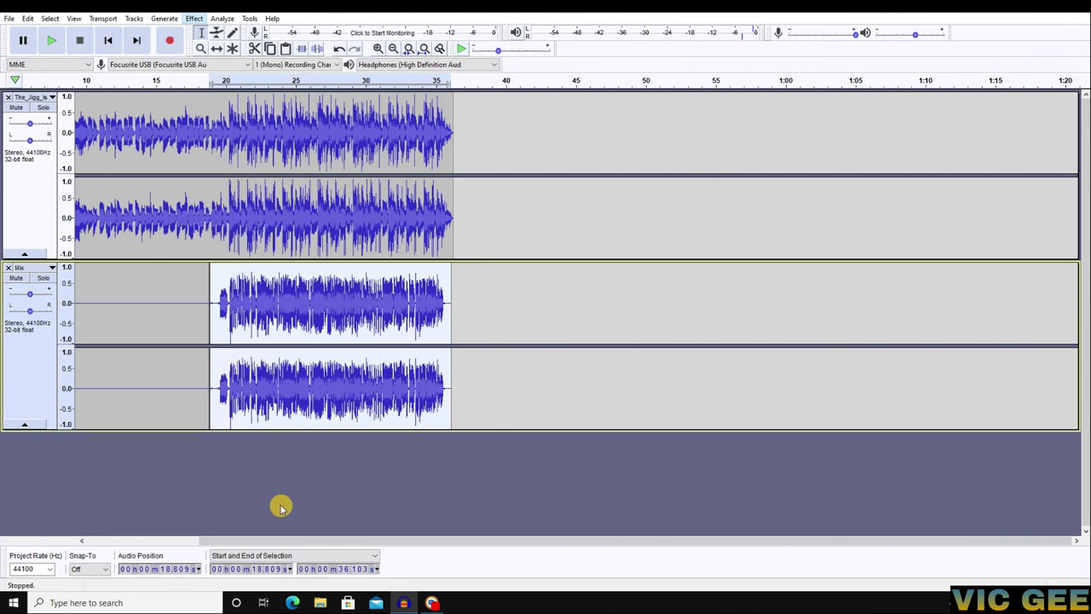
- Play the beat and the processed vocals together, starting shortly before the vocals come in, from about 15.9 seconds and again from about 18 seconds
{"action": "left_click", "coordinate": [239, 302]}
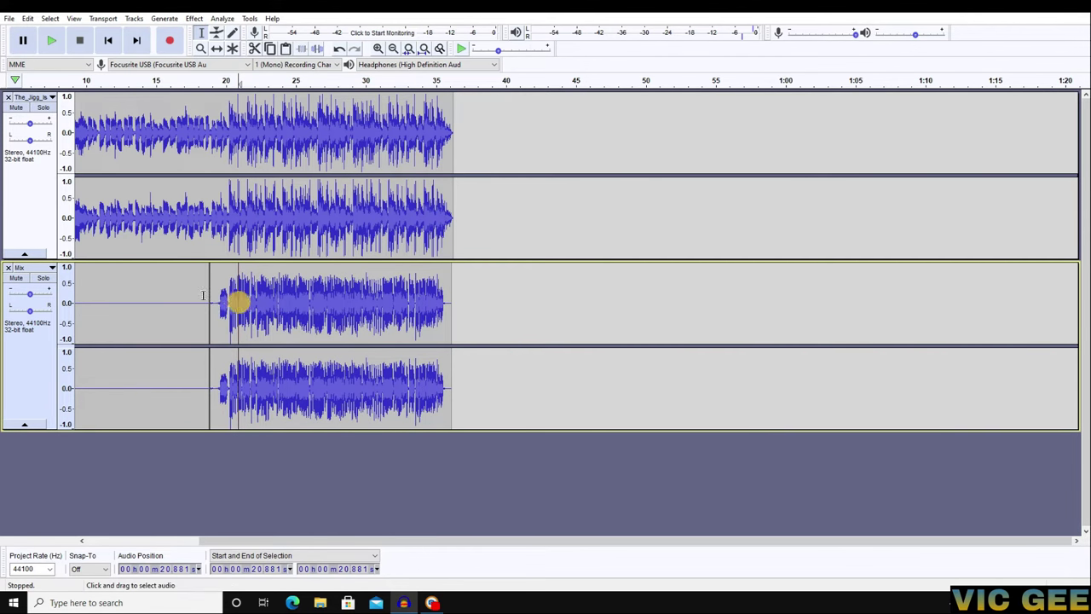
{"action": "left_click", "coordinate": [183, 297]}
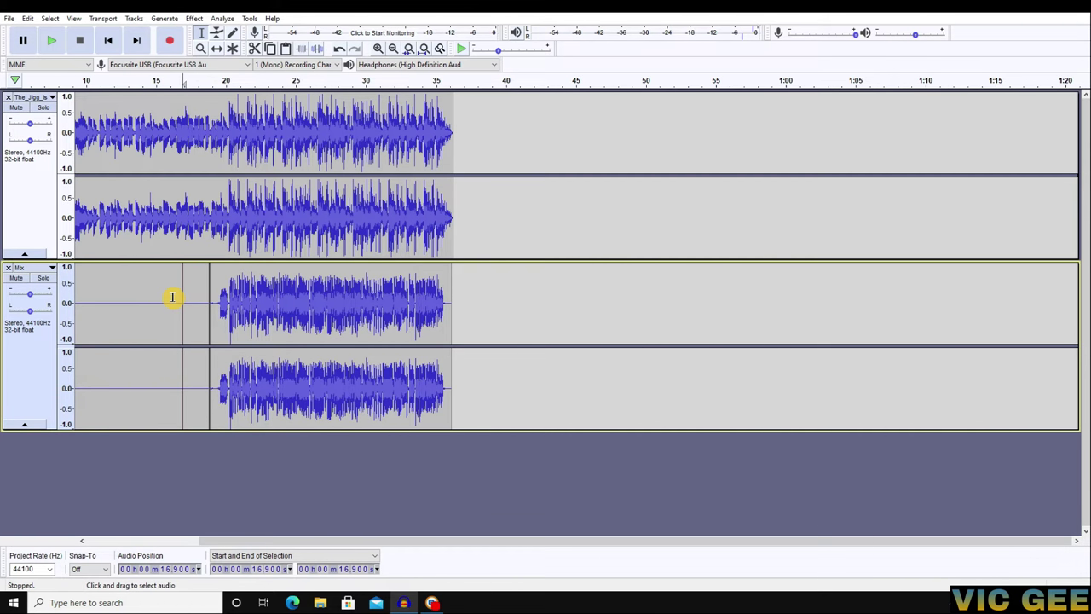
{"action": "left_click", "coordinate": [170, 290]}
{"action": "key", "text": "space"}
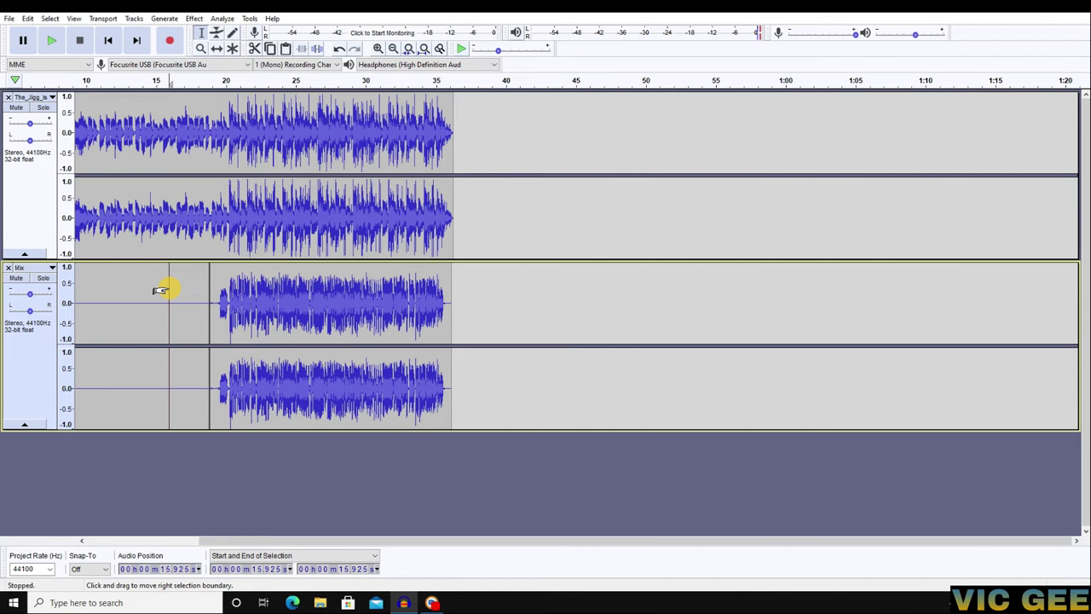
{"action": "left_click", "coordinate": [198, 303]}
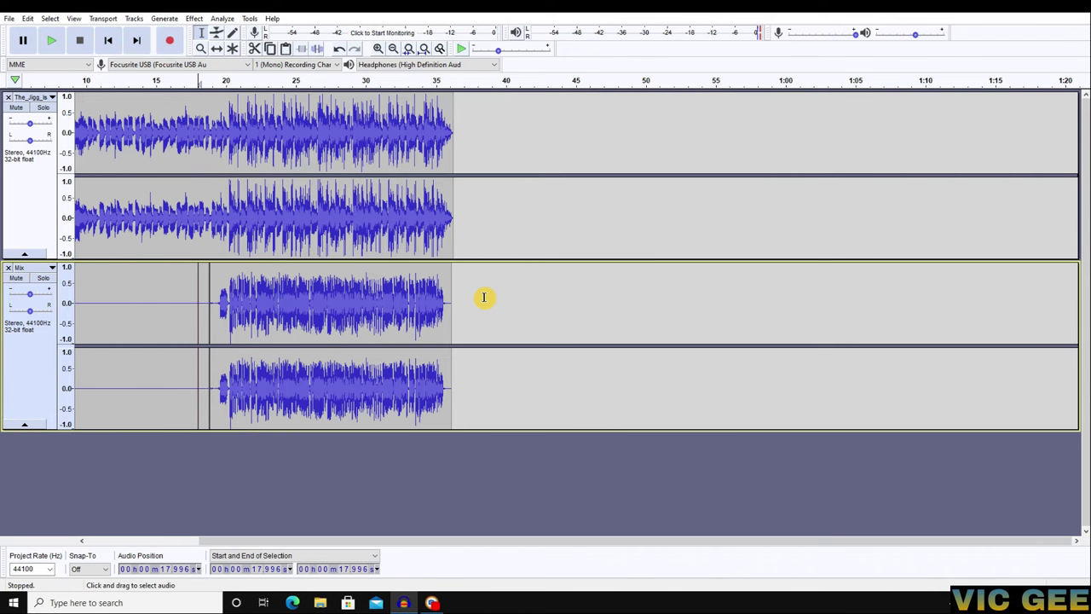
{"action": "key", "text": "space"}
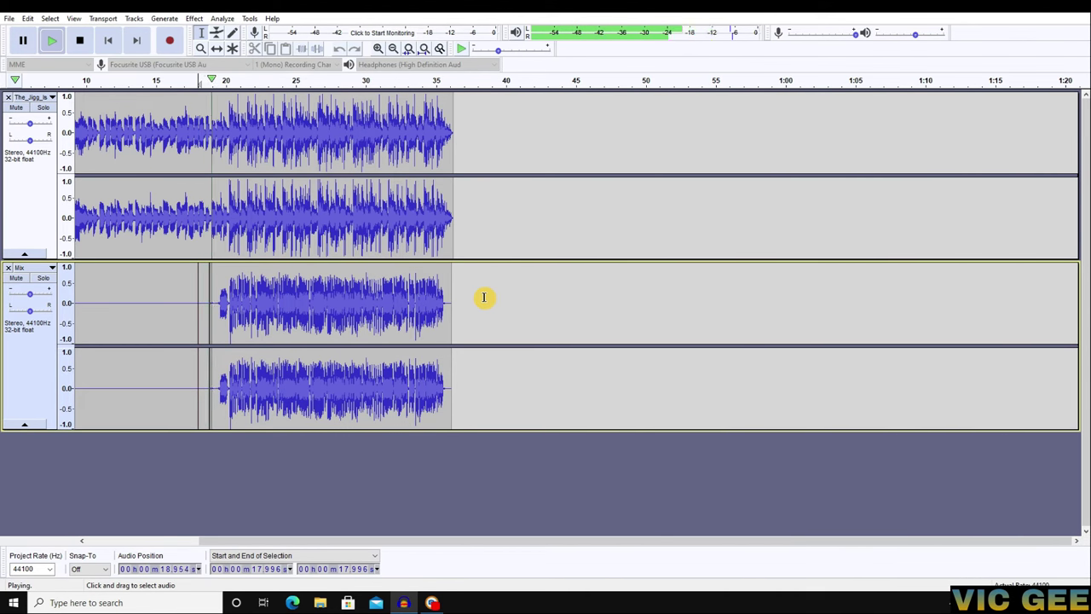